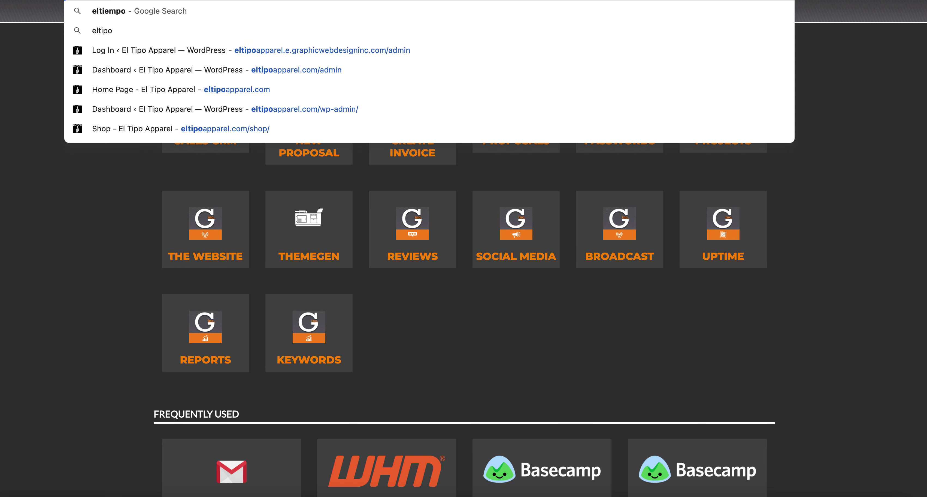
# Load the 'Home Page - El Tipo Apparel' suggestion from the address bar.
pyautogui.press('Down')
pyautogui.press('Down')
pyautogui.press('Down')
pyautogui.press('Down')
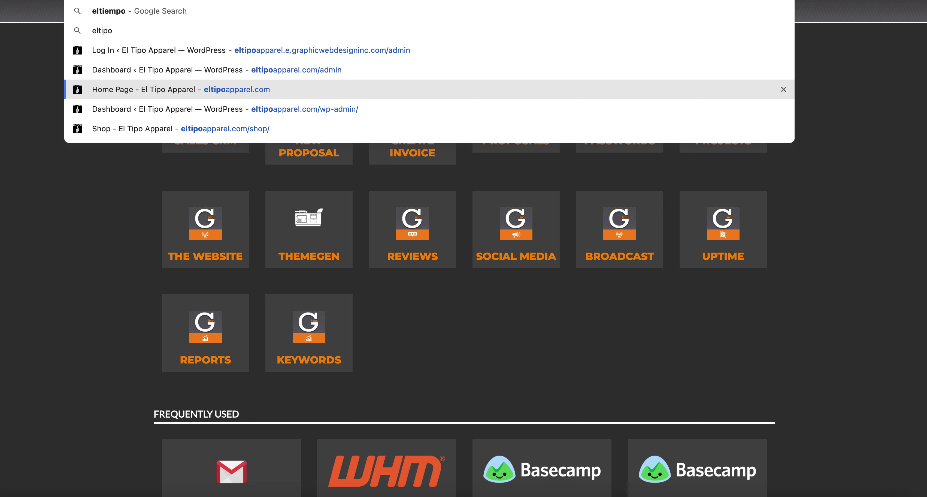
pyautogui.press('Return')
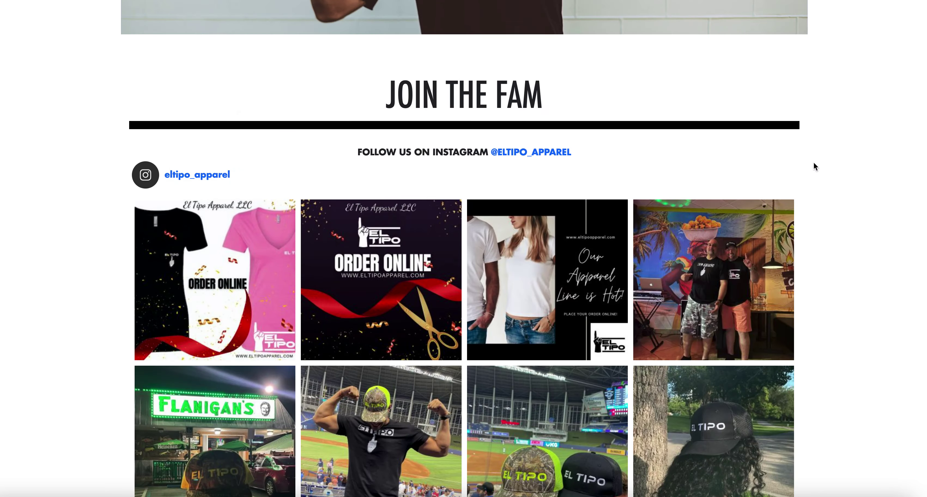
pyautogui.scroll(-6, 813, 162)
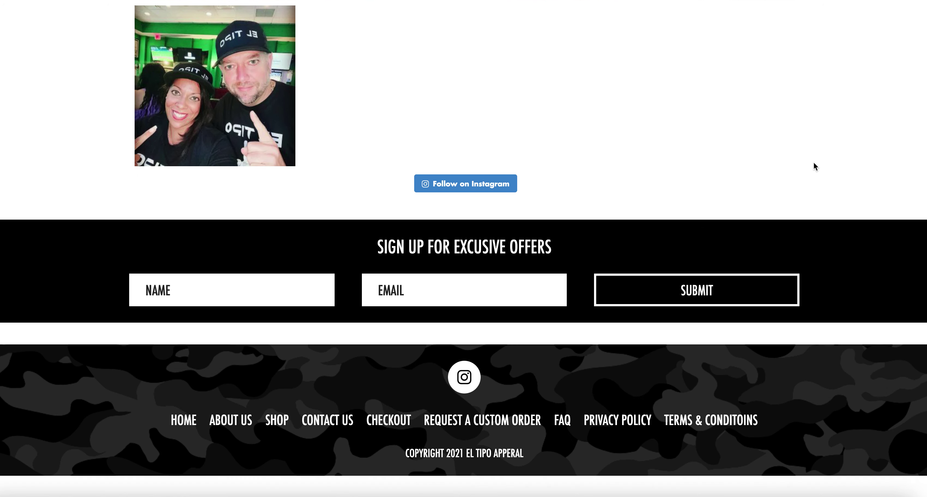
pyautogui.scroll(15, 813, 161)
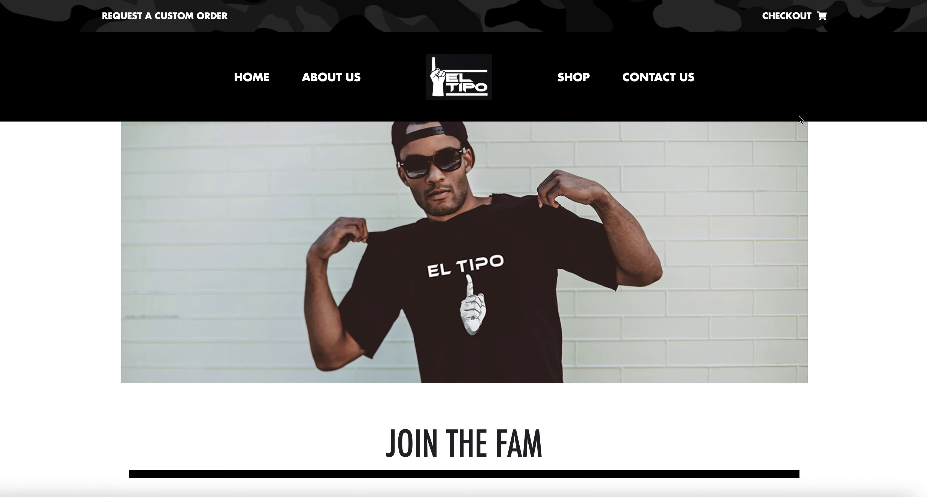
pyautogui.scroll(-15, 846, 193)
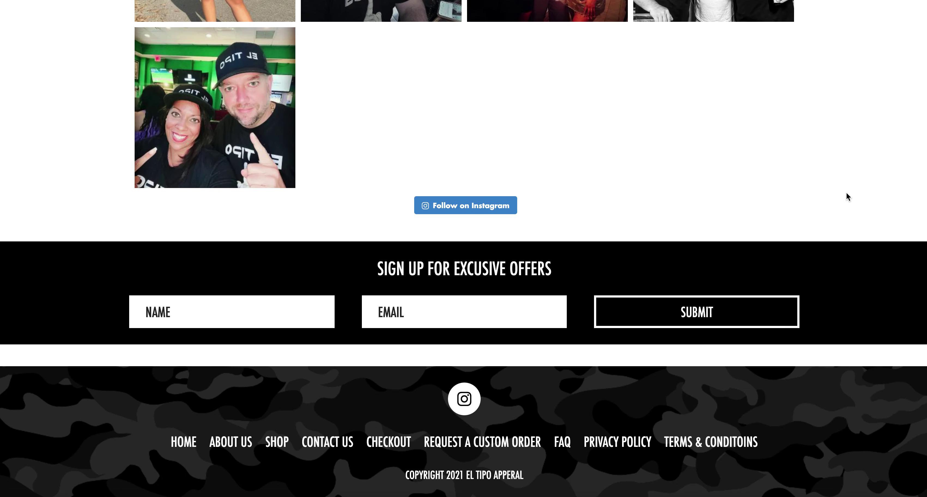
pyautogui.rightClick(846, 196)
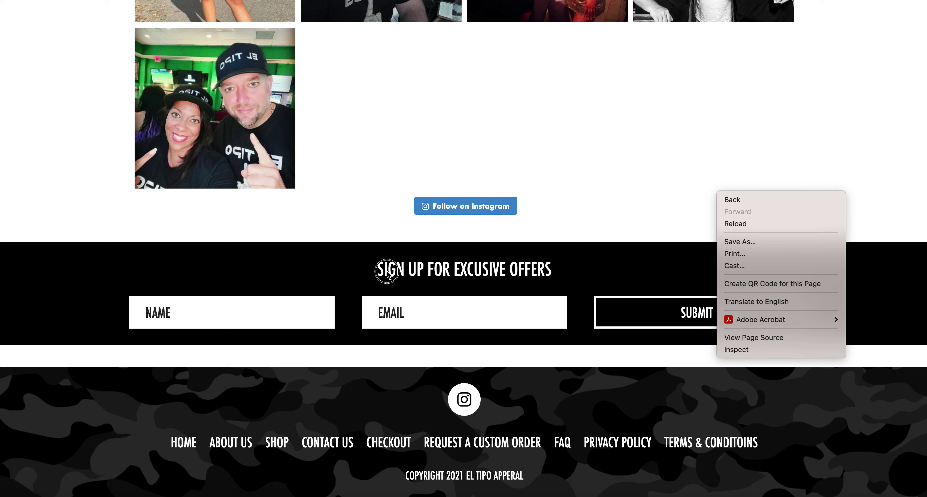
# Dismiss the context menu, highlight the misspelled 'EXCUSIVE' heading, then return to the page top.
pyautogui.click(378, 270)
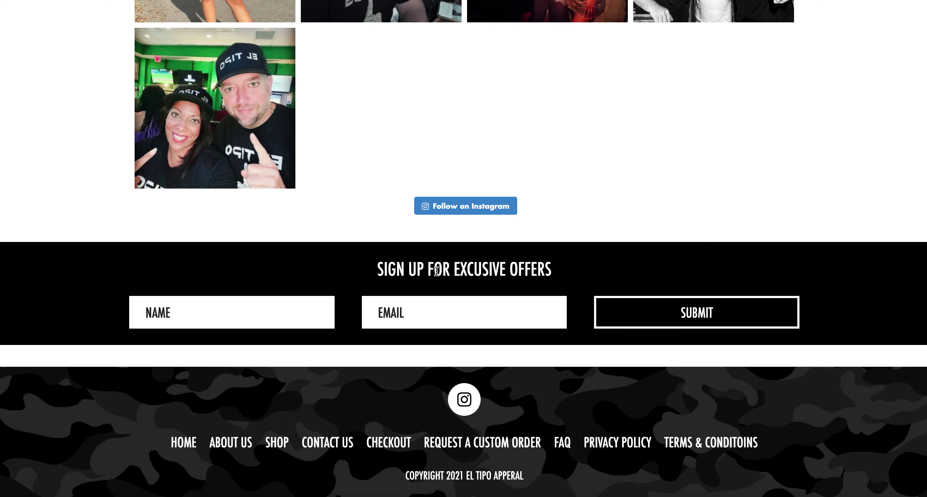
pyautogui.moveTo(452, 268); pyautogui.dragTo(508, 268)
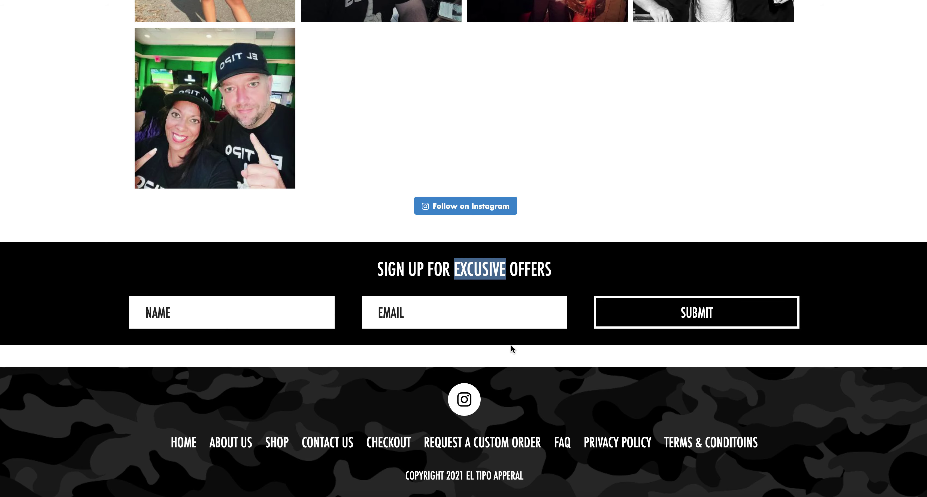
pyautogui.click(409, 365)
pyautogui.scroll(1, 409, 366)
pyautogui.press('Home')
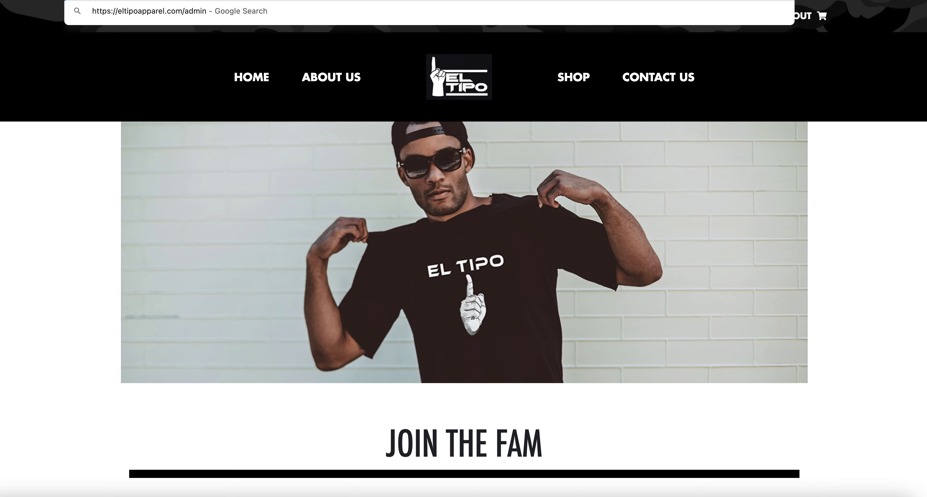
# Load the wp-admin login page and log in with the autofilled credentials.
pyautogui.press('Return')
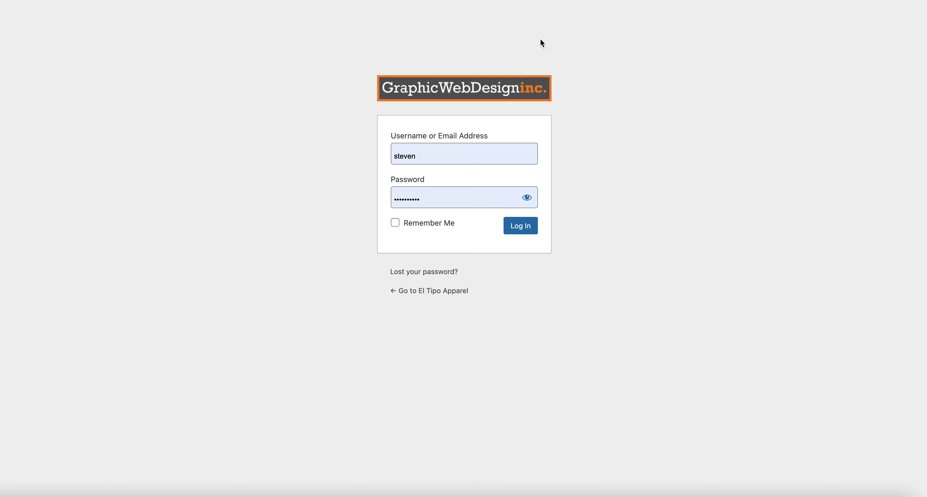
pyautogui.moveTo(304, 351); pyautogui.dragTo(565, 108)
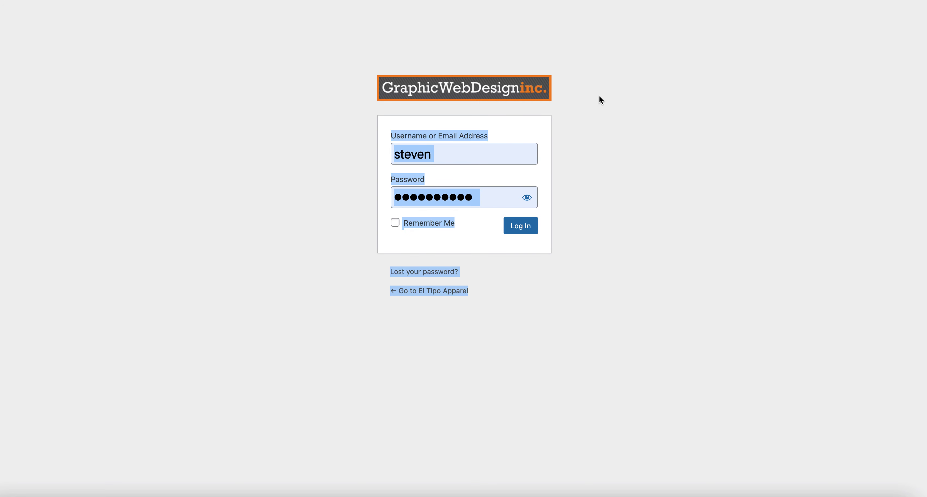
pyautogui.click(610, 204)
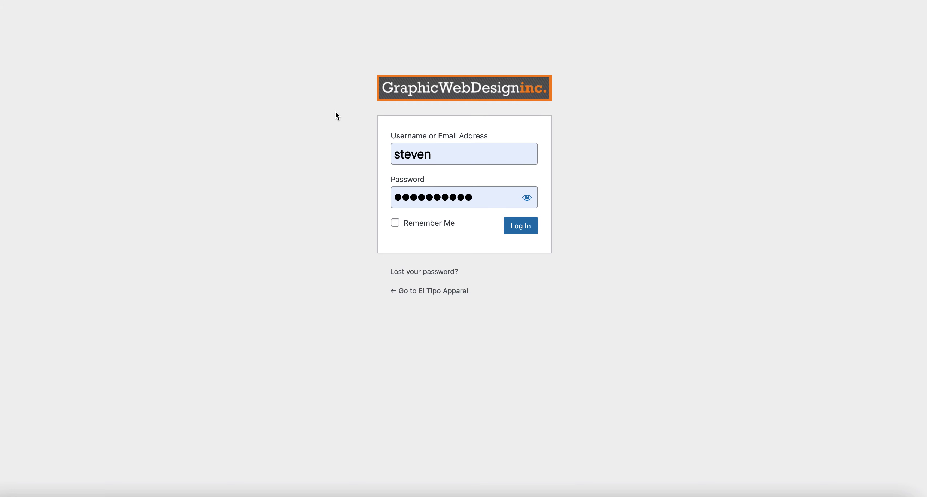
pyautogui.click(526, 232)
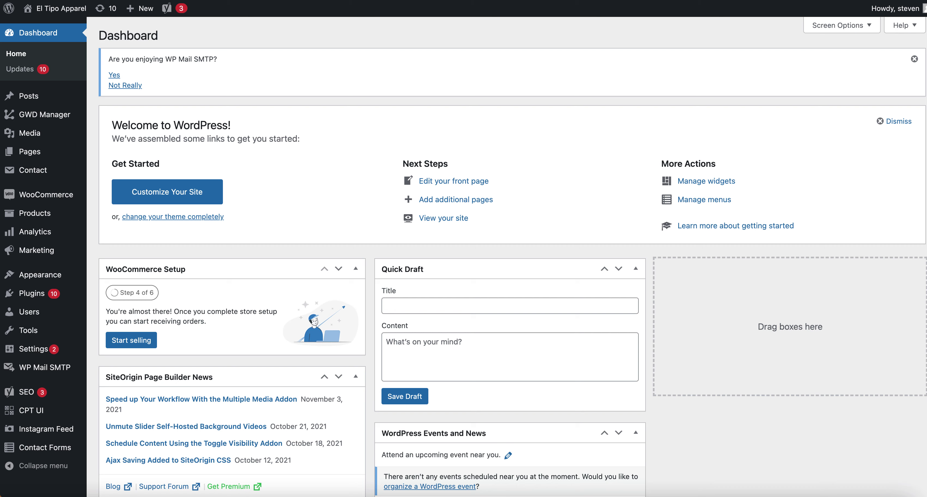
# Open All Users and send a password reset link to each Shop manager account.
pyautogui.moveTo(48, 319)
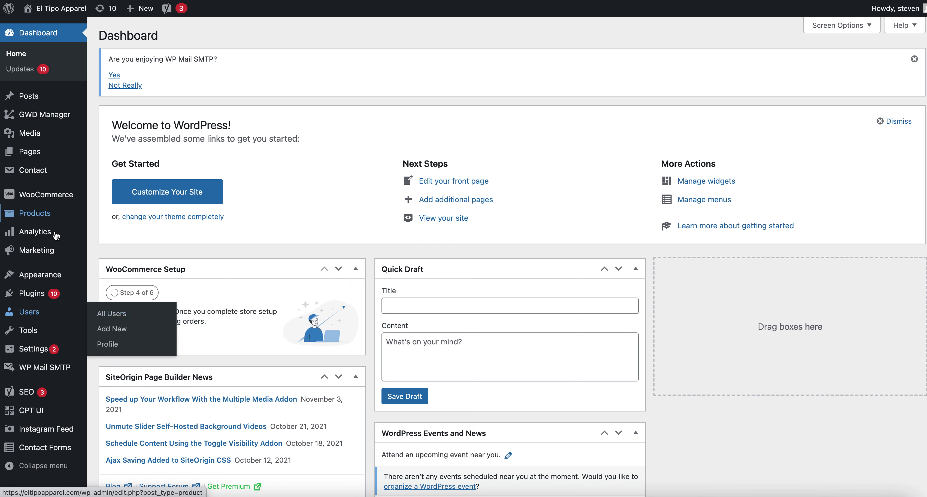
pyautogui.click(118, 313)
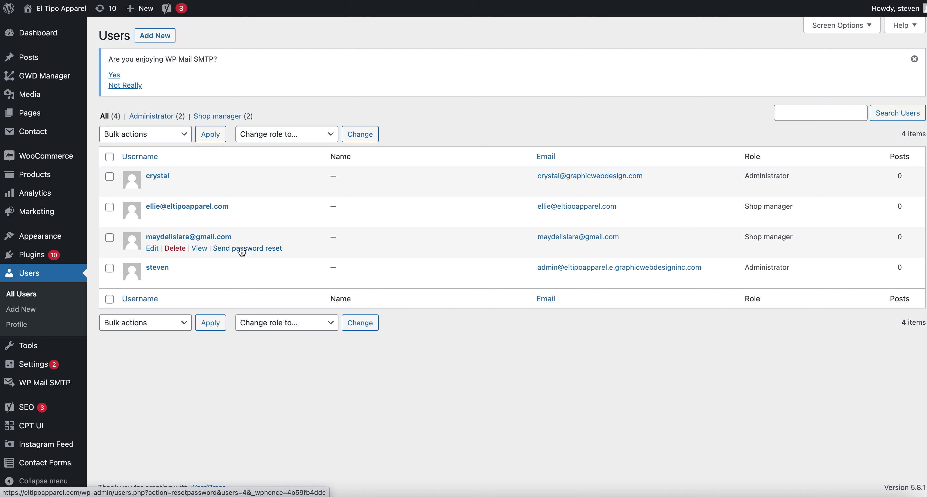
pyautogui.click(241, 252)
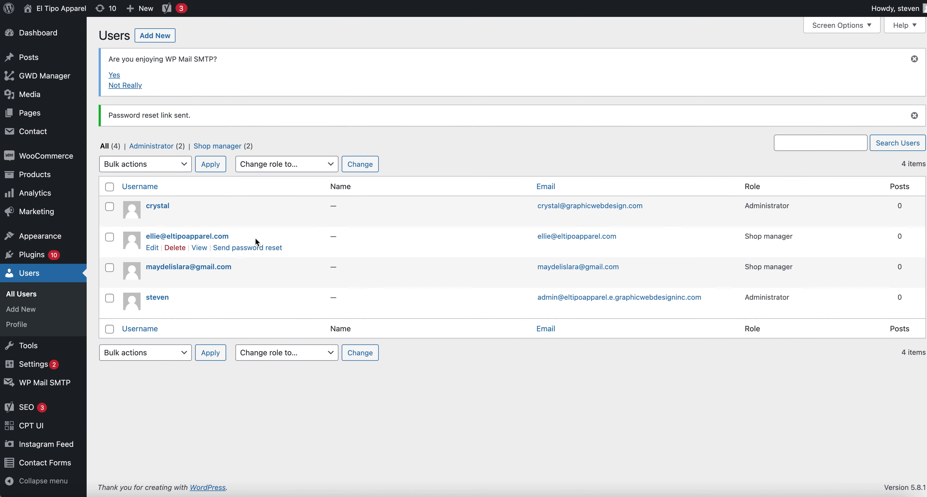
pyautogui.click(256, 249)
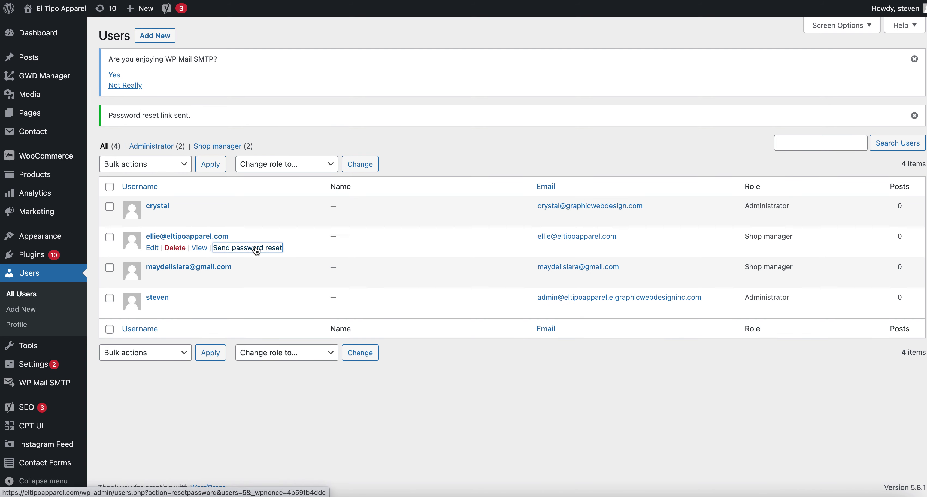
pyautogui.click(256, 248)
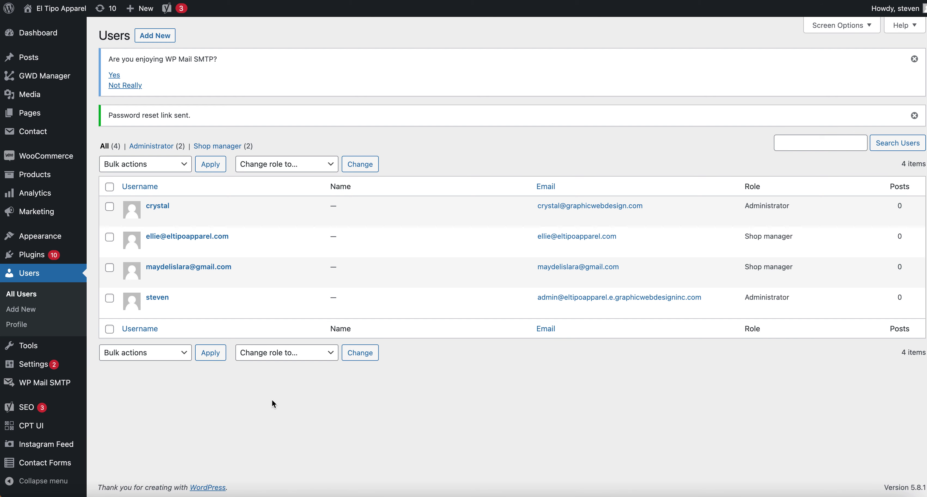
# Start a new user with username 'shopmanager' and enter its email address.
pyautogui.click(157, 36)
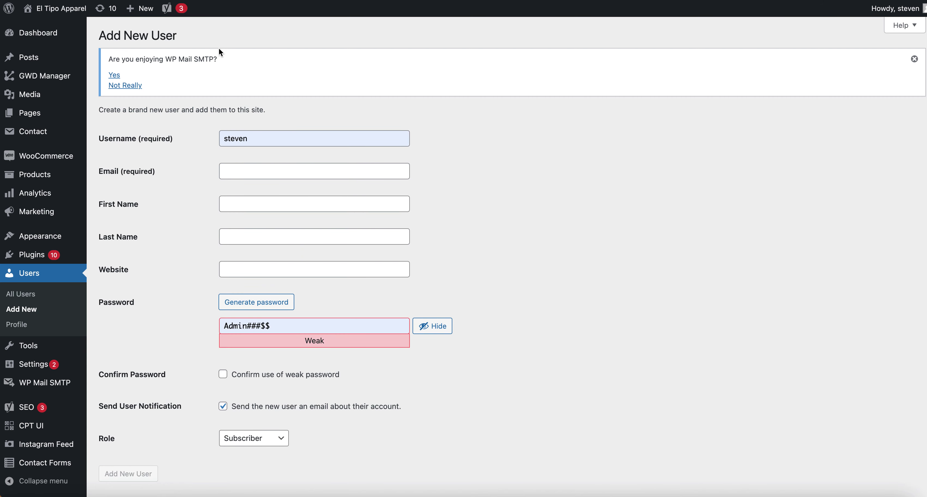
pyautogui.click(201, 137)
pyautogui.press('super+a')
pyautogui.press('BackSpace')
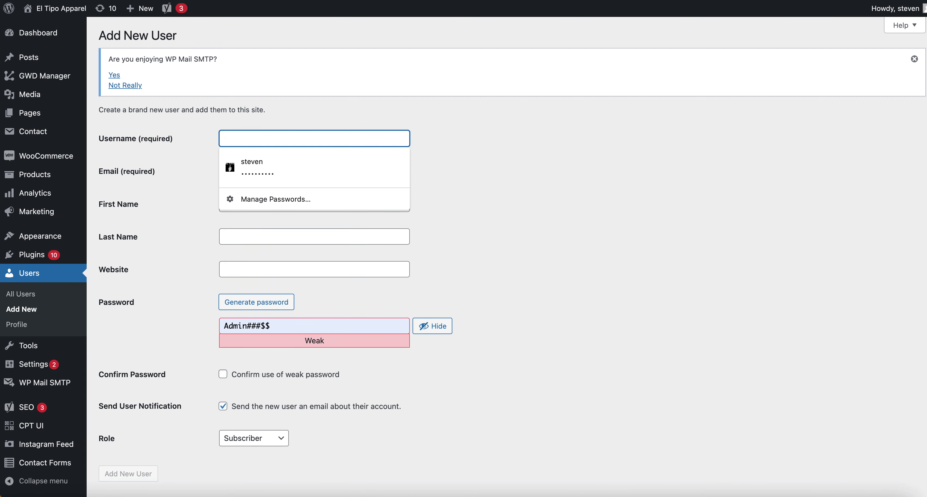
pyautogui.write('shopmanager')
pyautogui.press('Tab')
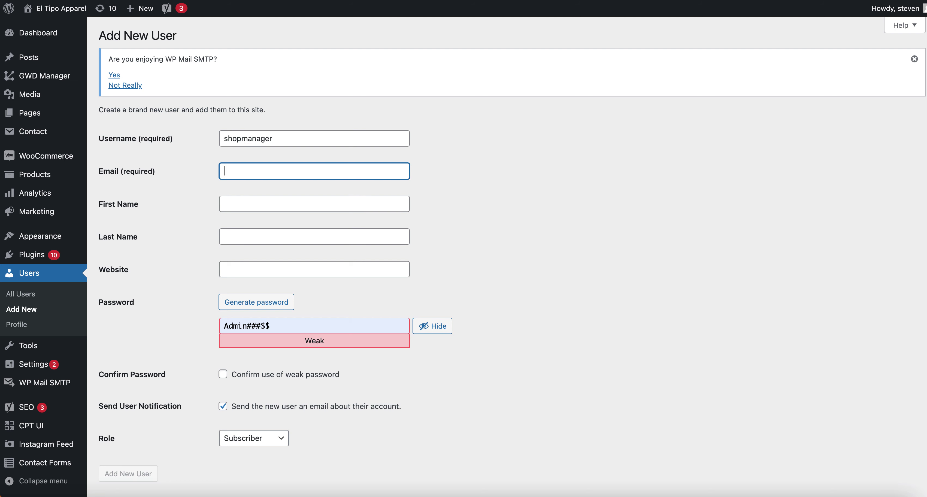
pyautogui.press('super+a')
# Accept the weak password, assign the Shop manager role, and create the user.
pyautogui.scroll(-2, 183, 200)
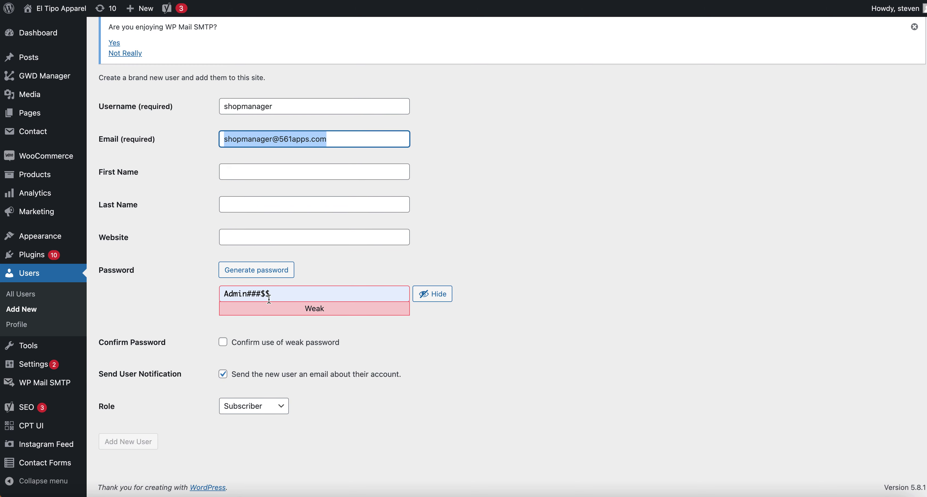
pyautogui.click(269, 341)
pyautogui.click(264, 405)
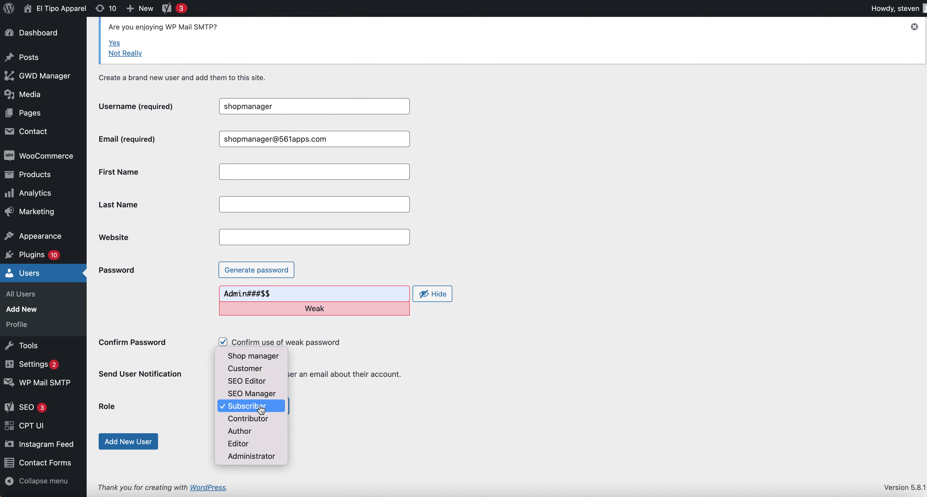
pyautogui.click(269, 356)
pyautogui.click(141, 437)
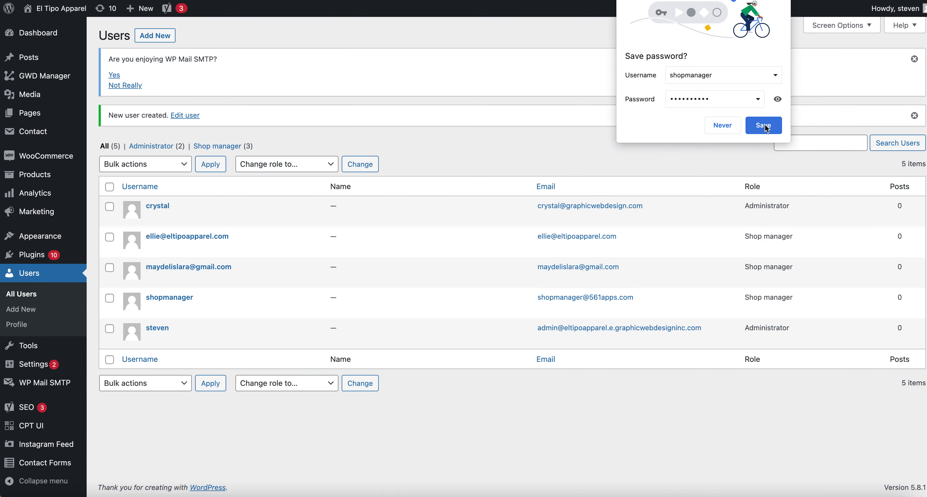
pyautogui.click(777, 128)
pyautogui.moveTo(895, 9)
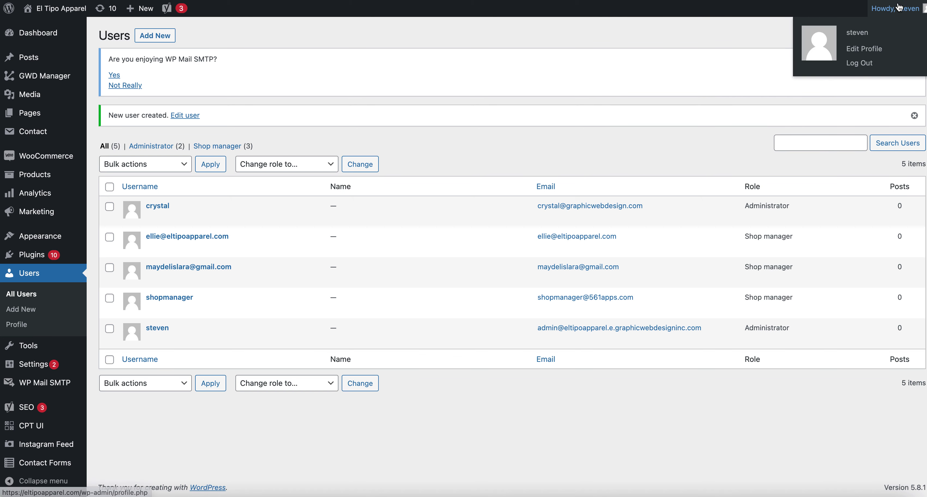
# Log out and sign back in with the 'shopmanager' username.
pyautogui.click(865, 65)
pyautogui.click(499, 193)
pyautogui.moveTo(498, 188); pyautogui.dragTo(405, 188)
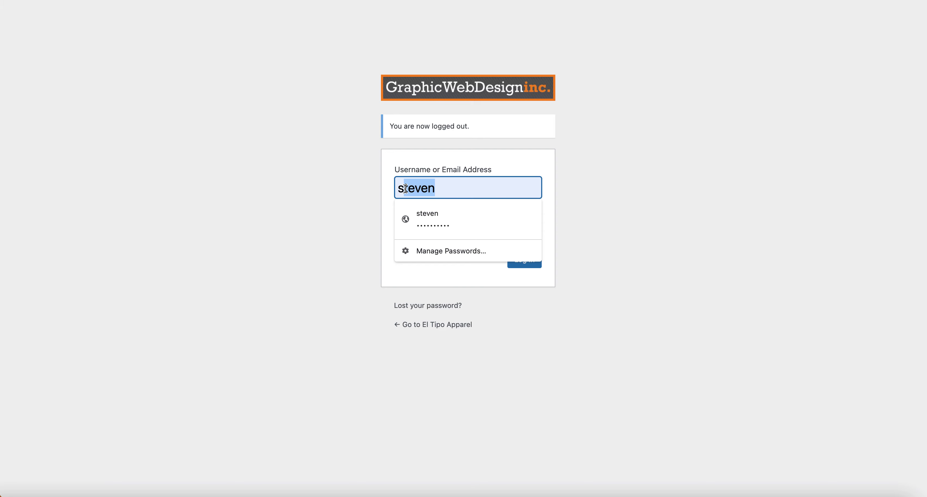
pyautogui.write('hopemanager')
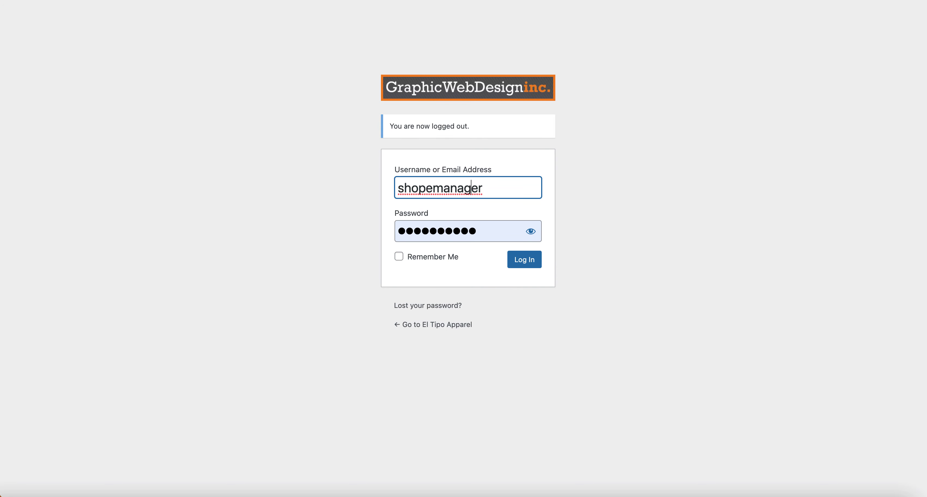
pyautogui.press('Delete')
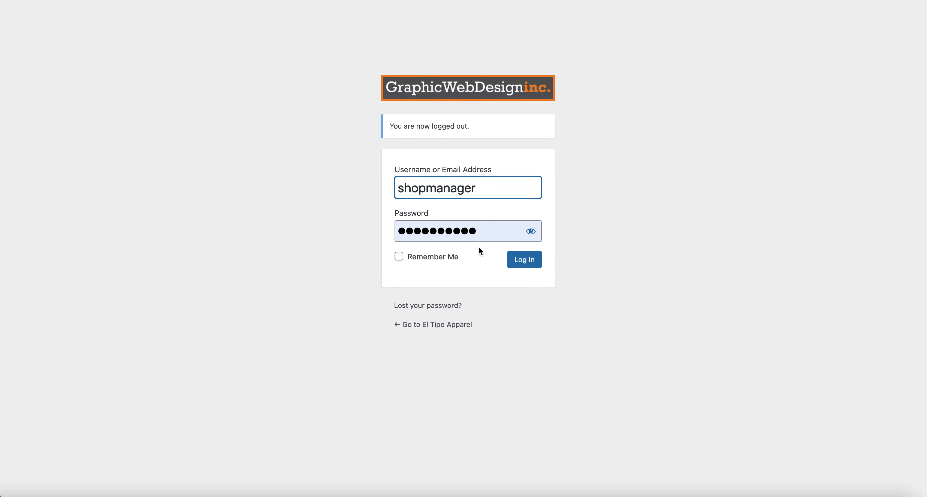
pyautogui.click(531, 262)
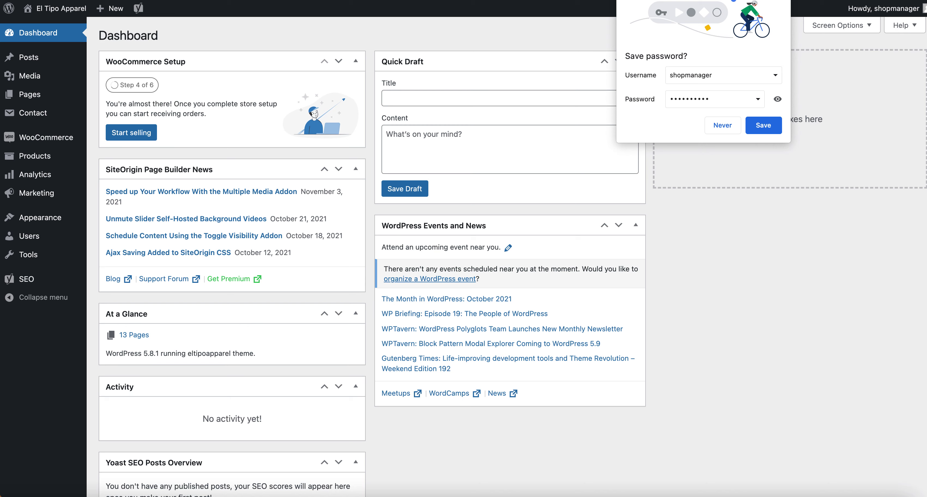
pyautogui.click(674, 382)
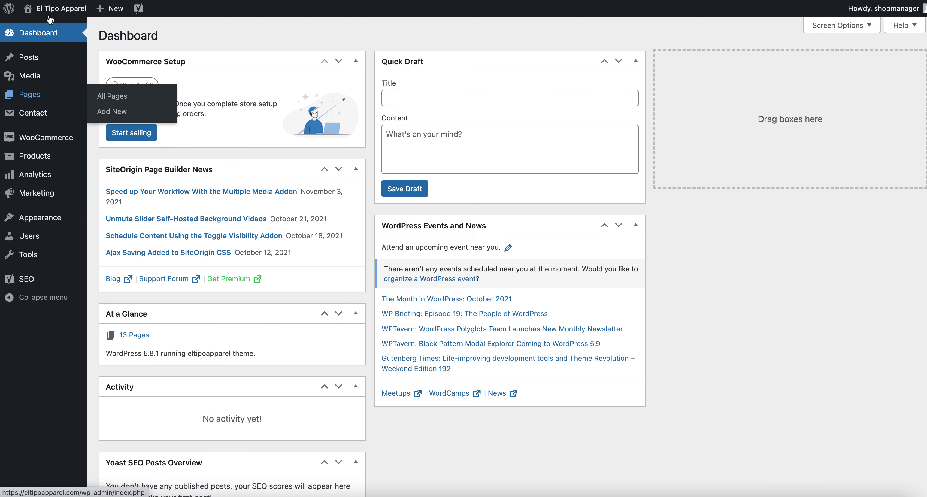
pyautogui.moveTo(50, 10)
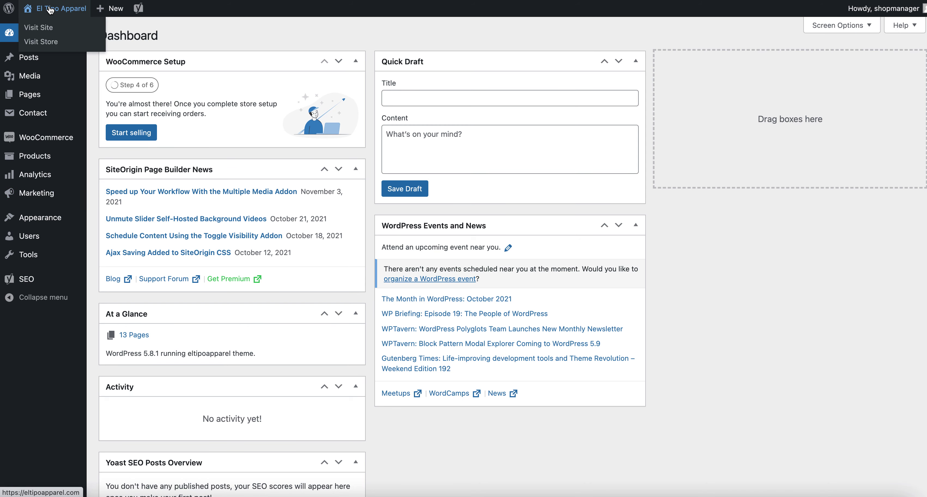
pyautogui.moveTo(896, 12)
pyautogui.moveTo(39, 88)
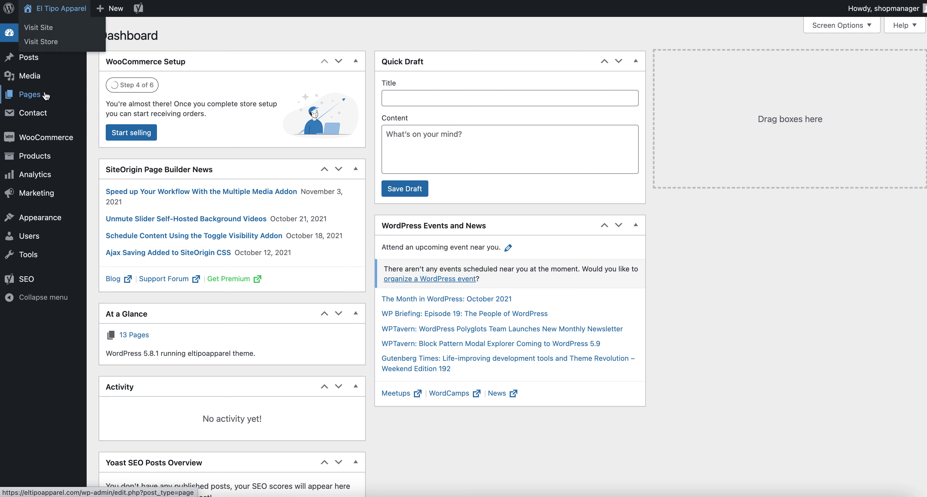
pyautogui.moveTo(66, 141)
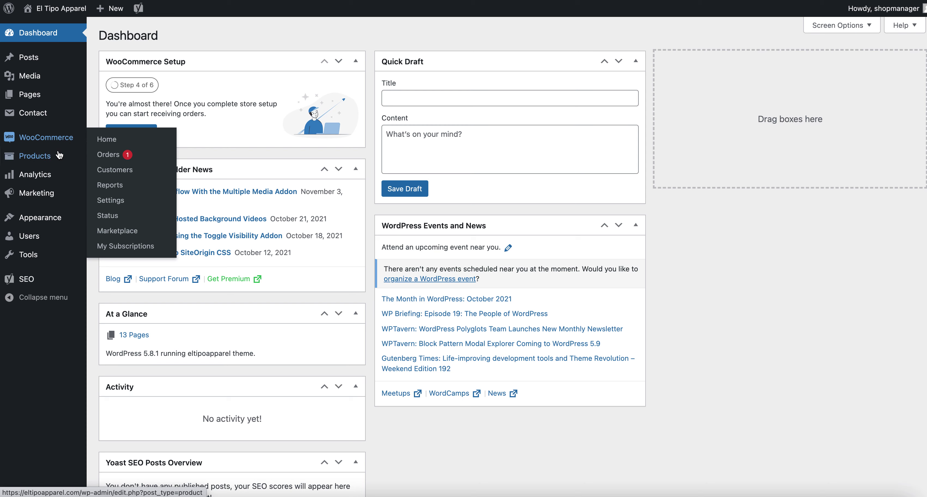
pyautogui.moveTo(51, 162)
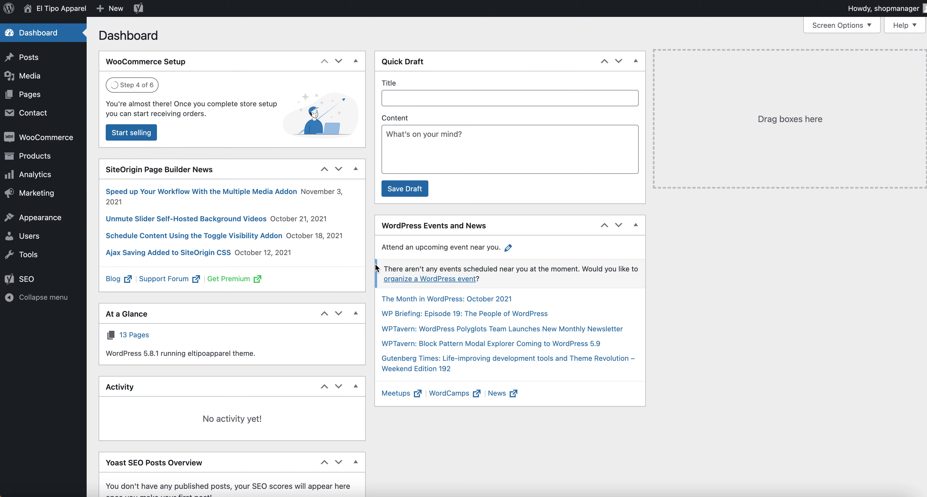
pyautogui.scroll(-5, 369, 264)
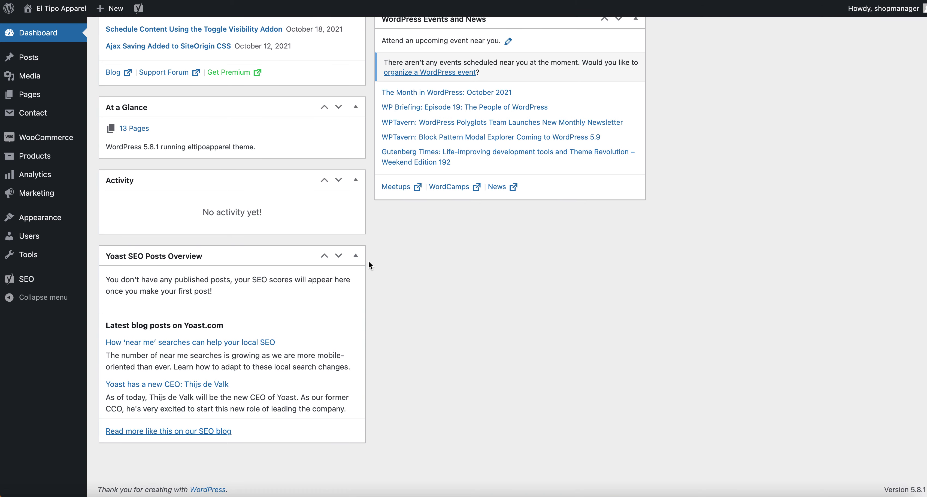
pyautogui.scroll(5, 368, 265)
pyautogui.moveTo(48, 238)
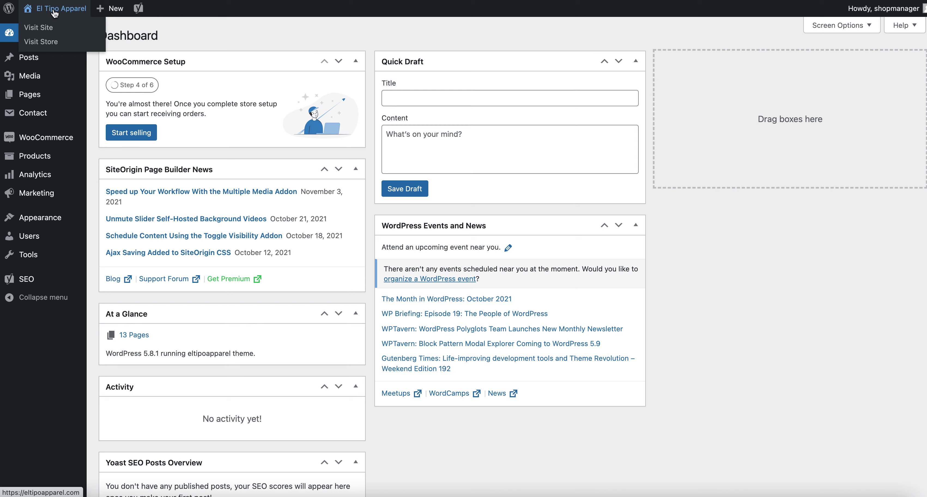
pyautogui.click(55, 14)
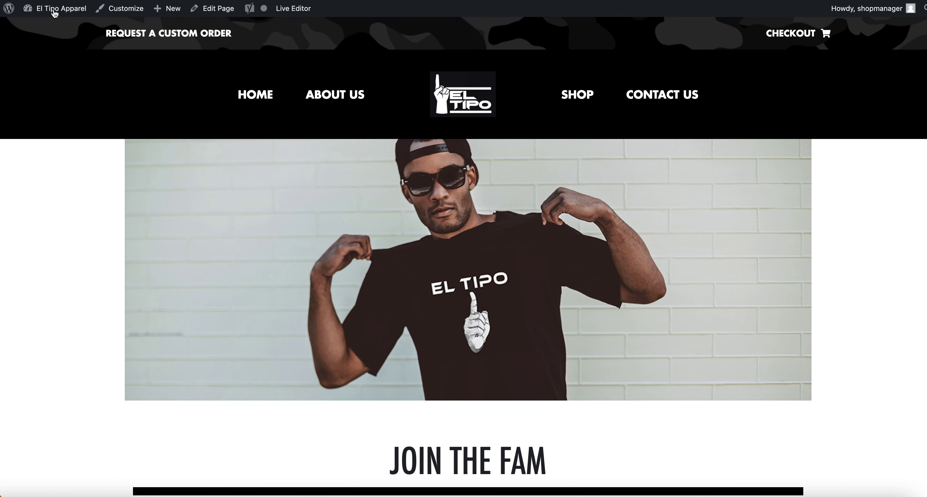
# Switch between the admin Dashboard and the storefront, then open the About Us page.
pyautogui.moveTo(59, 12)
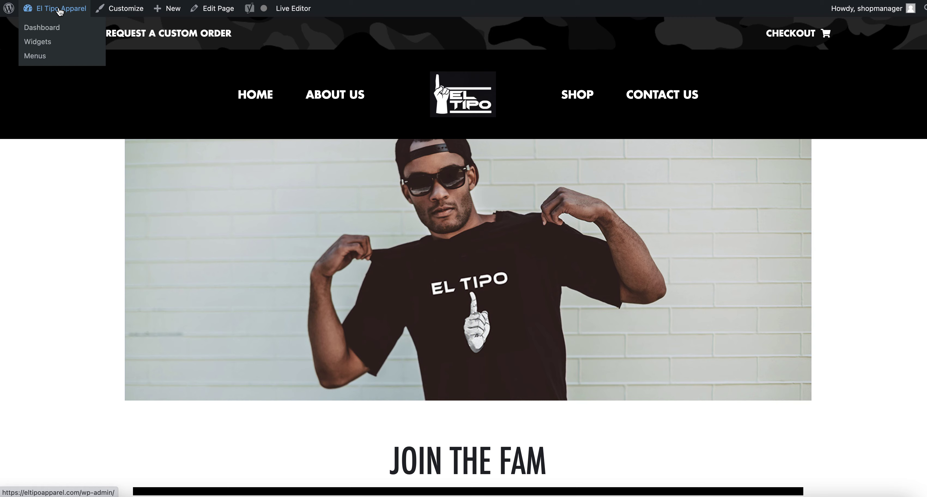
pyautogui.click(59, 12)
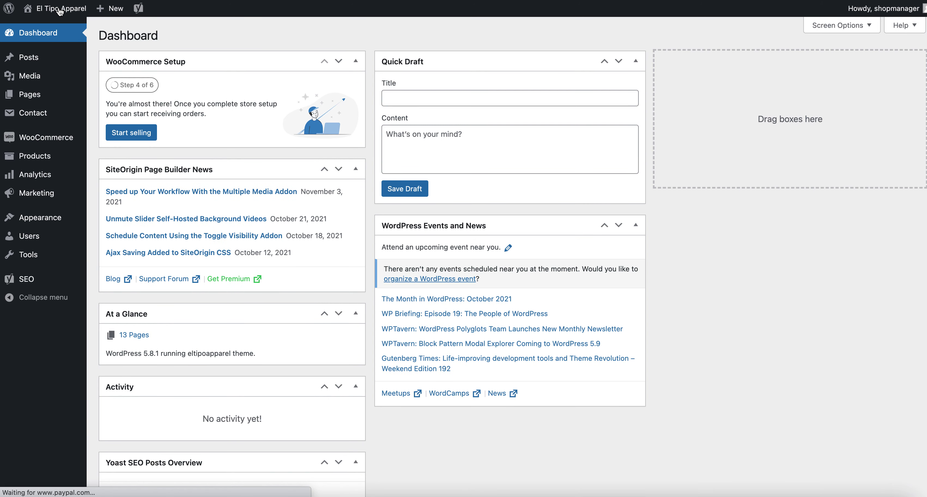
pyautogui.click(60, 12)
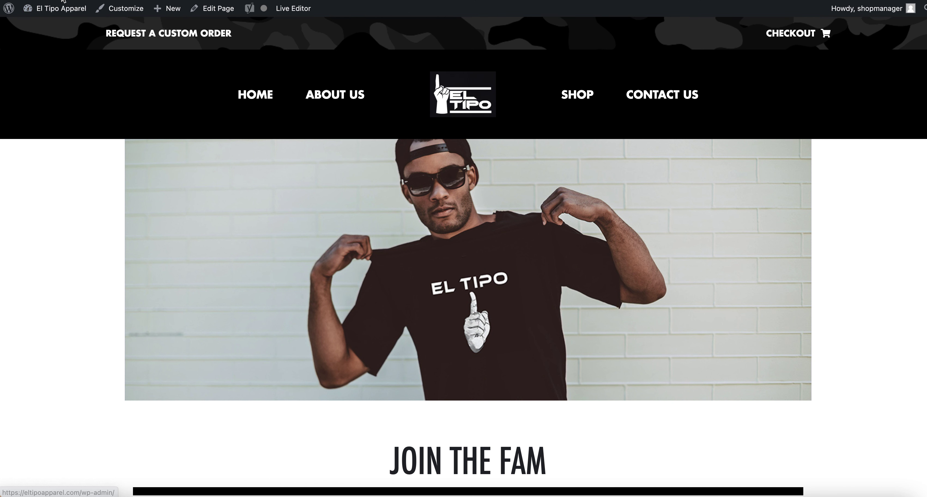
pyautogui.moveTo(61, 16)
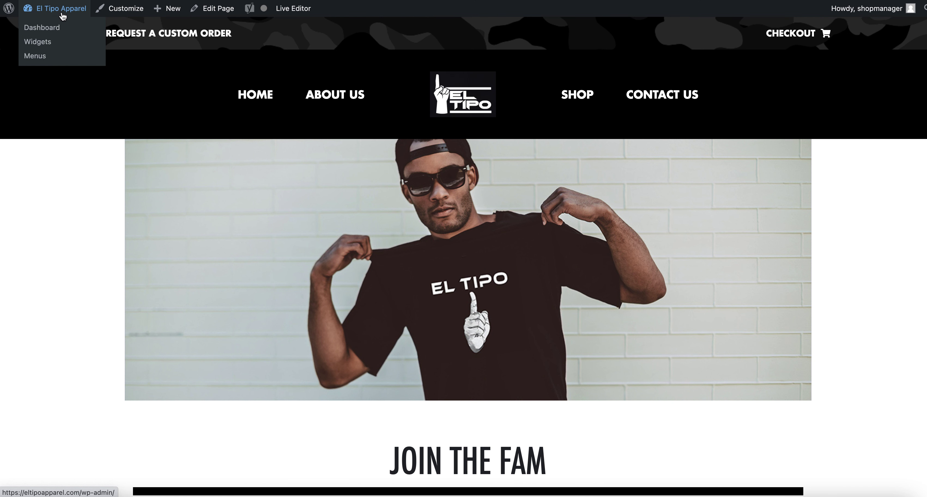
pyautogui.click(57, 30)
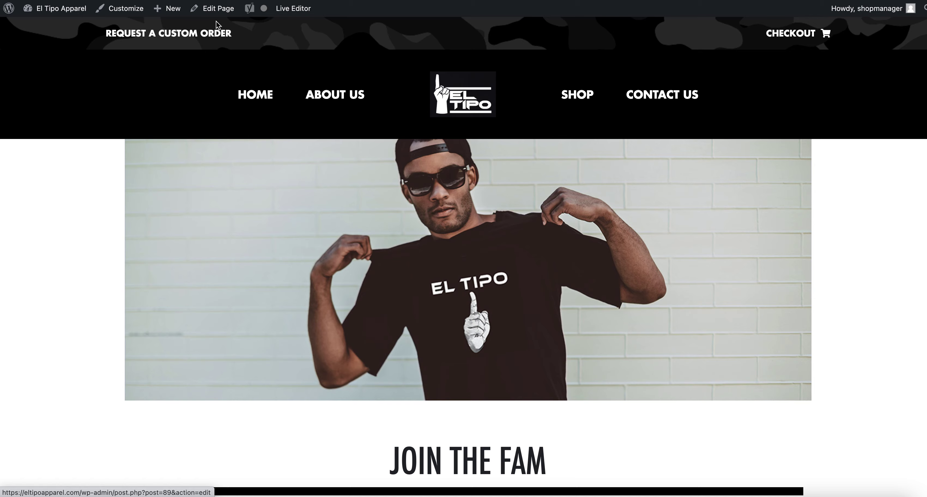
pyautogui.click(356, 98)
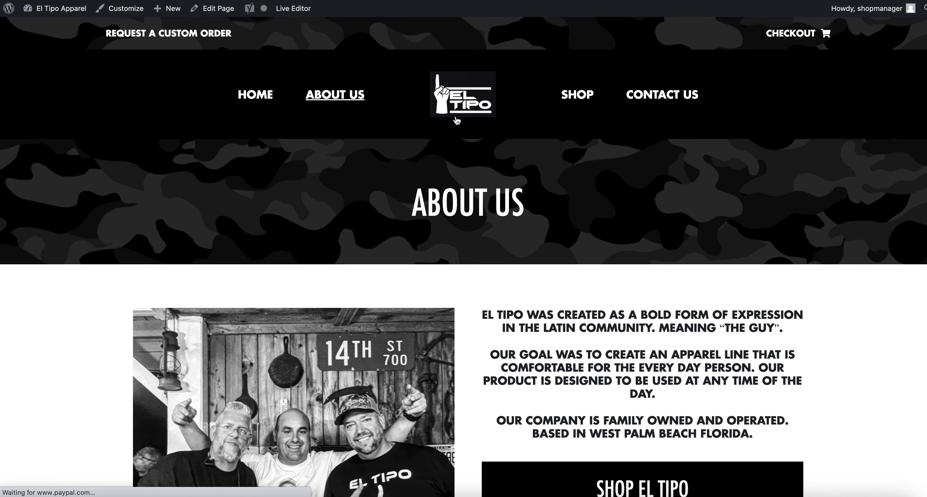
# Scroll the About Us page down to the footer and back up.
pyautogui.scroll(-5, 516, 135)
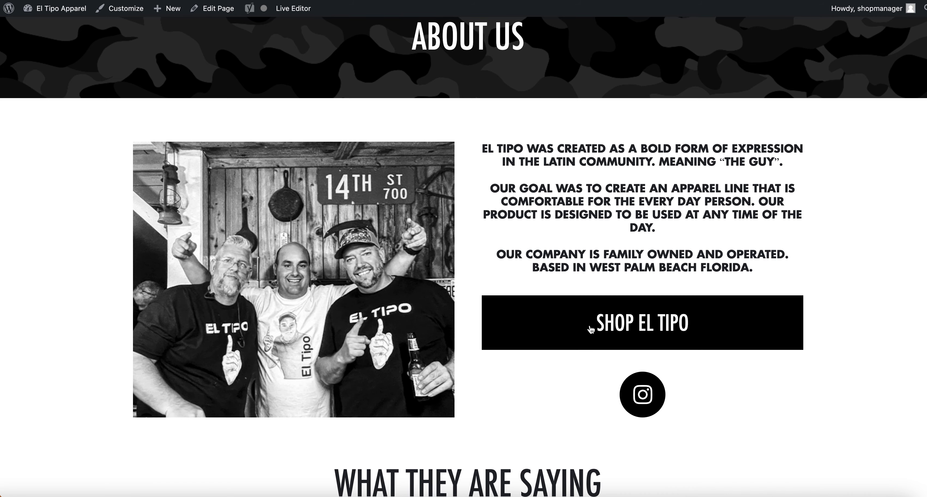
pyautogui.scroll(-4, 500, 374)
pyautogui.scroll(-2, 500, 376)
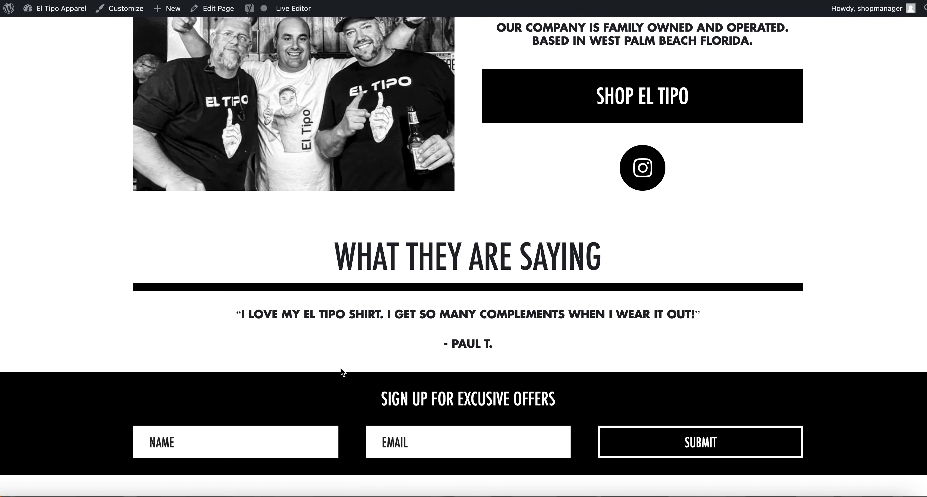
pyautogui.scroll(-3, 340, 367)
pyautogui.moveTo(638, 470); pyautogui.dragTo(233, 311)
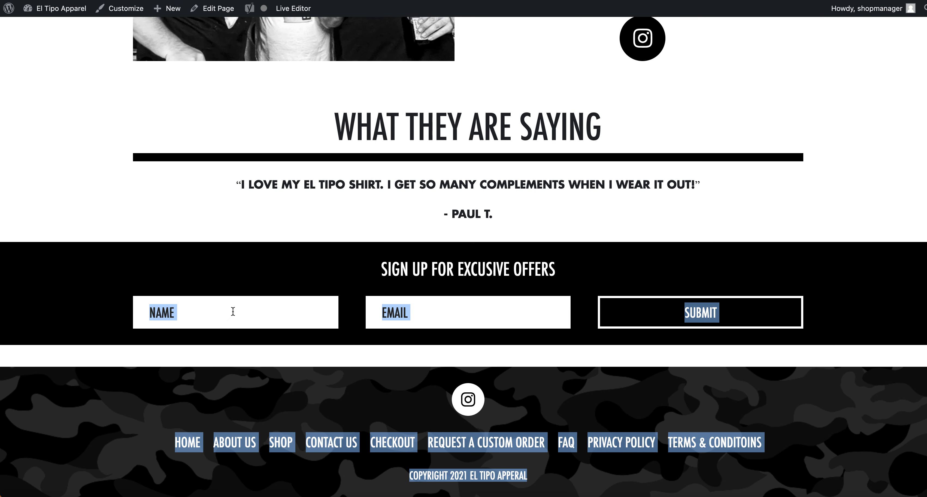
pyautogui.click(302, 280)
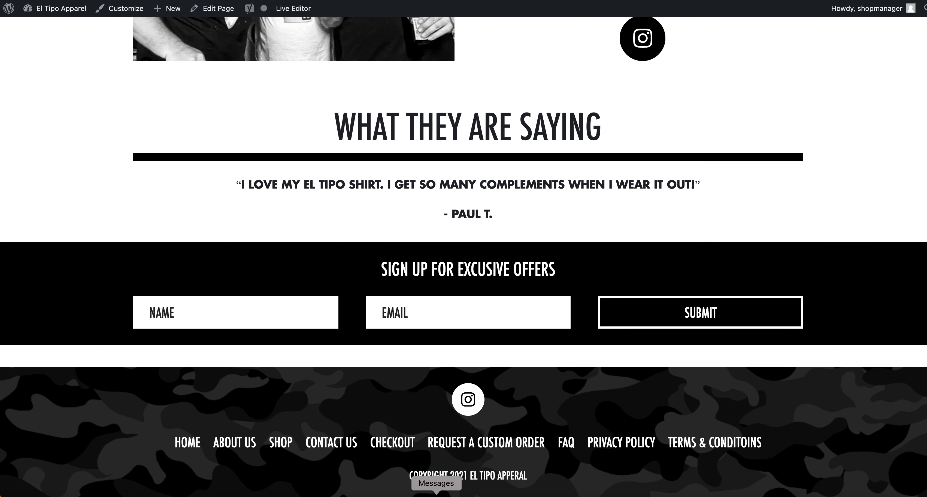
pyautogui.scroll(20, 481, 277)
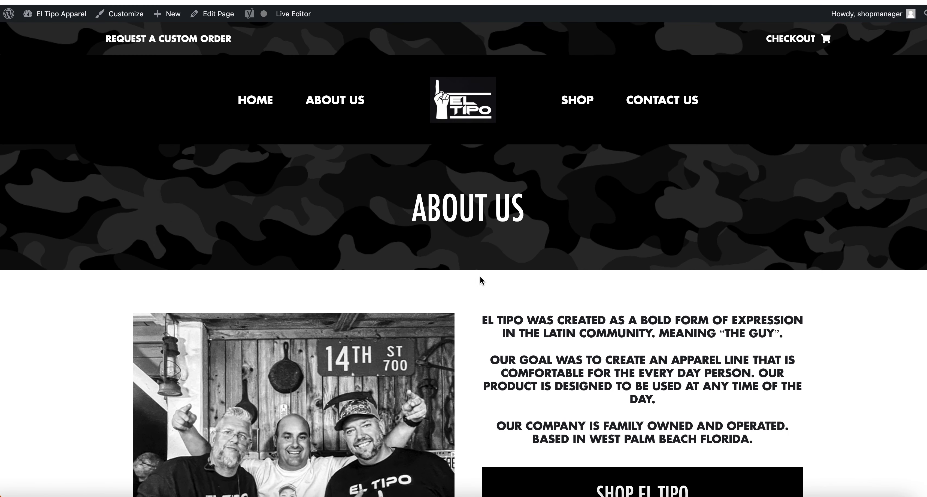
# Open About Us in the page builder and inspect the SiteOrigin Editor text block unchanged.
pyautogui.click(218, 14)
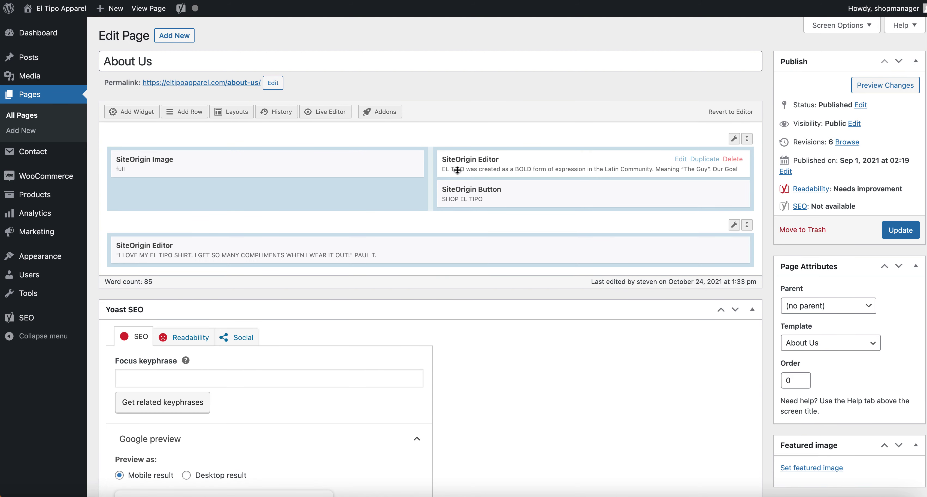
pyautogui.click(194, 58)
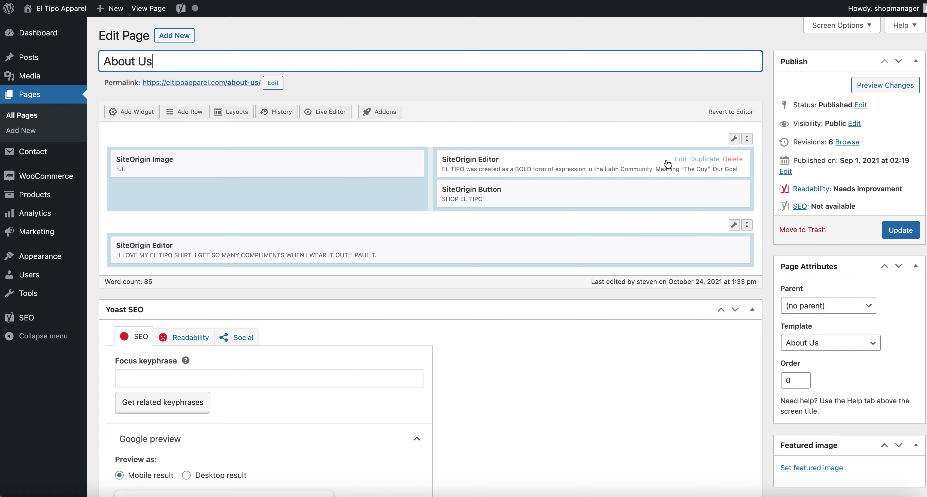
pyautogui.click(680, 159)
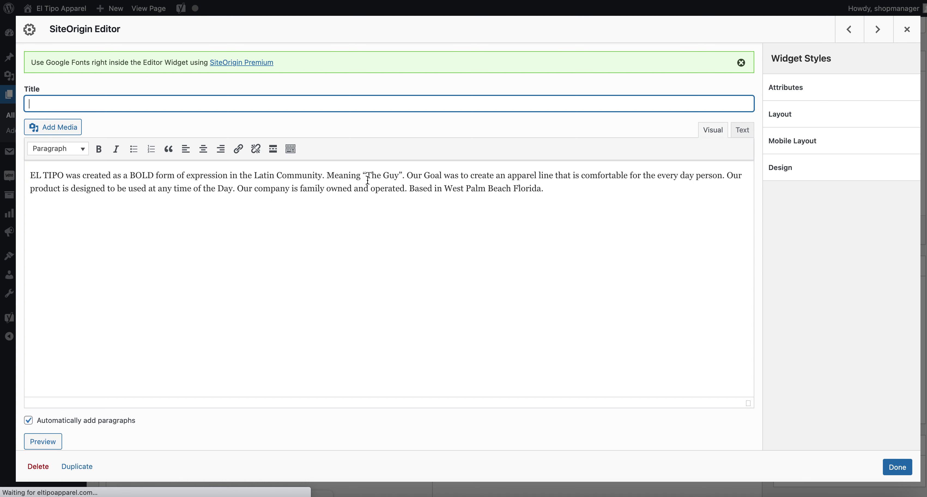
pyautogui.click(381, 246)
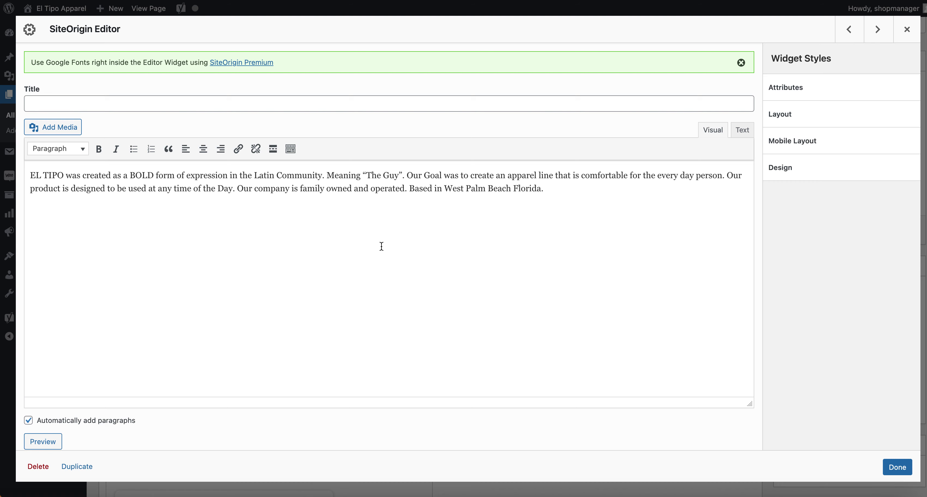
pyautogui.click(905, 30)
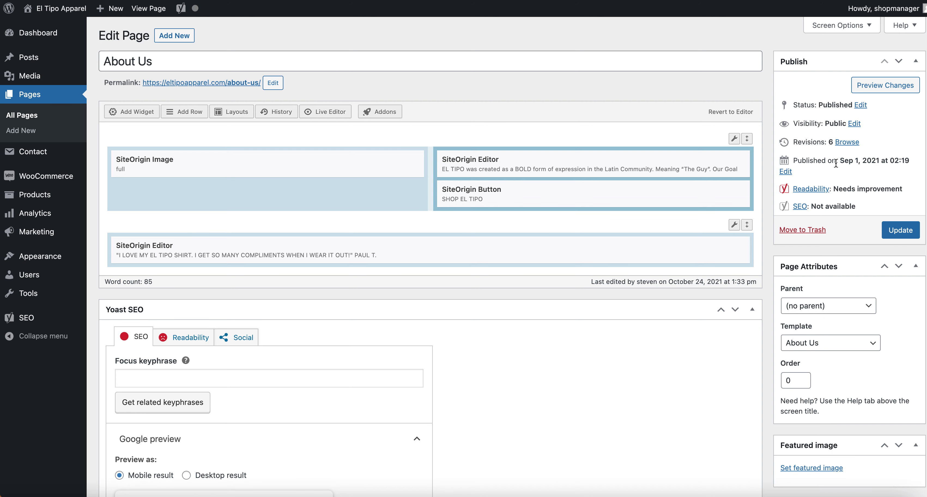
# Toggle the Publish panel, recheck the text block, then open the page's permalink.
pyautogui.click(916, 61)
pyautogui.click(915, 61)
pyautogui.click(916, 62)
pyautogui.click(916, 62)
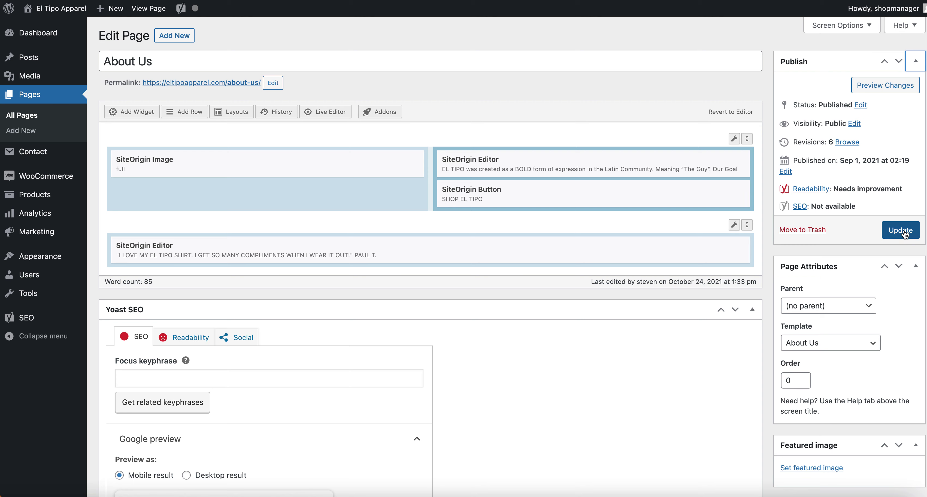
pyautogui.moveTo(676, 160)
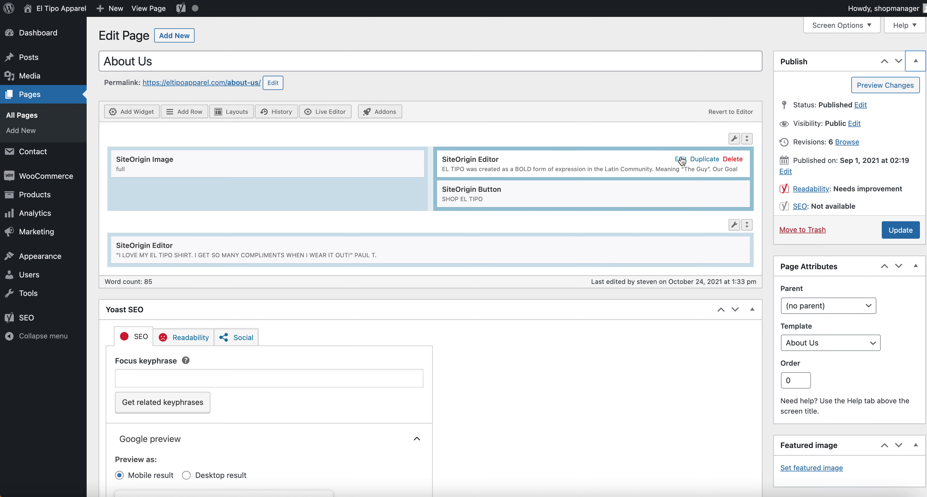
pyautogui.click(680, 159)
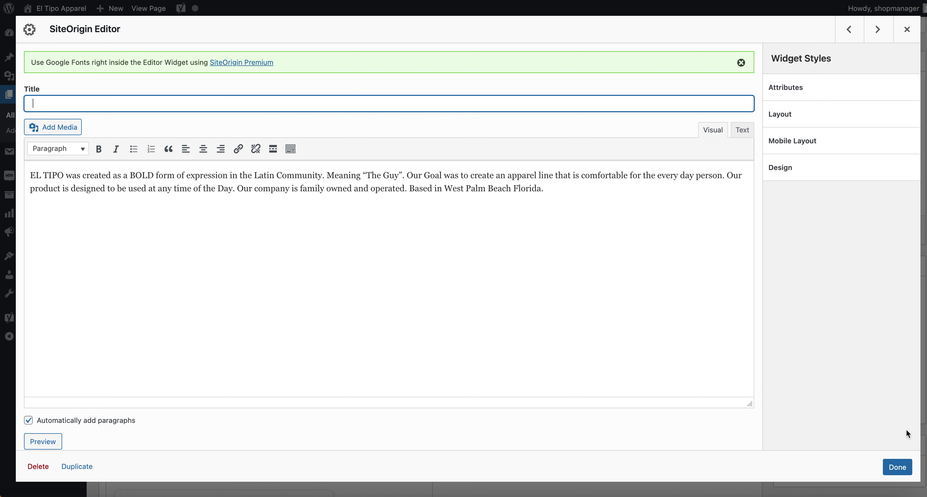
pyautogui.click(901, 468)
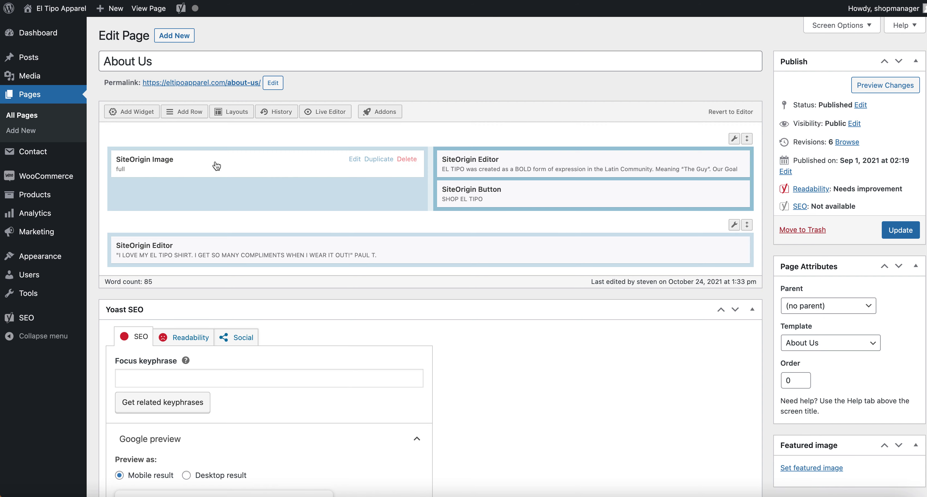
pyautogui.click(216, 83)
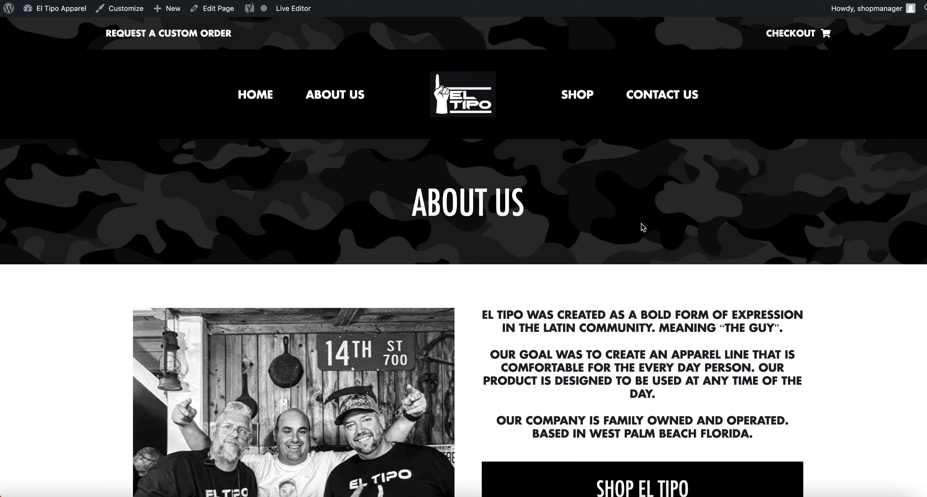
# Return to the admin Dashboard from the live About Us page.
pyautogui.click(50, 9)
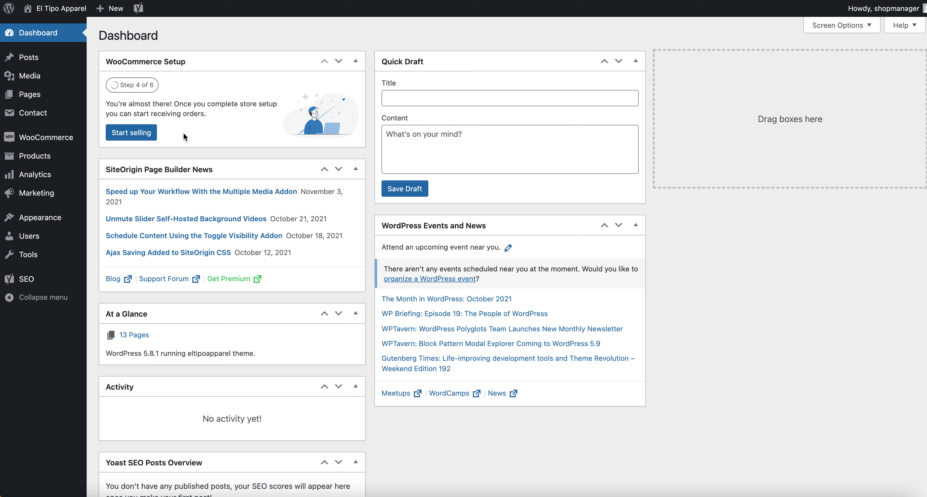
# Review the active eltipoapparel theme under Appearance > Themes, then return to the El Tipo Apparel home page.
pyautogui.click(51, 10)
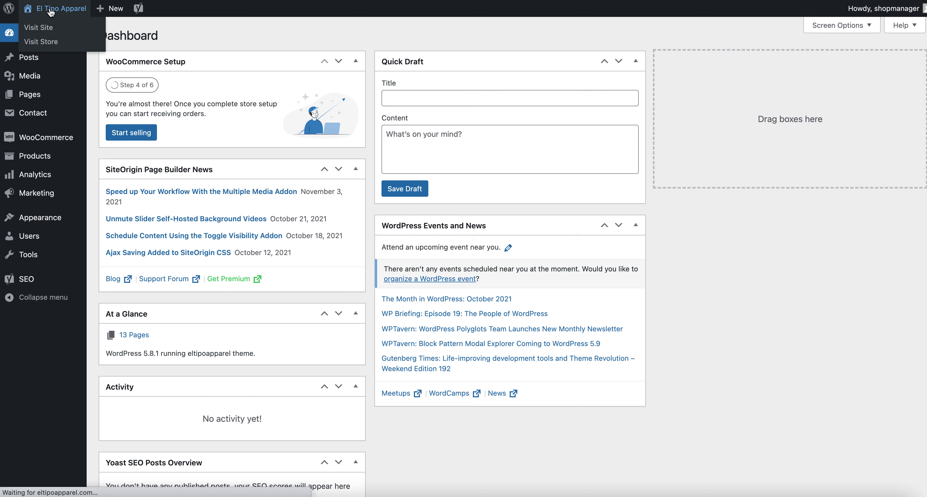
pyautogui.hotkey('alt', 'Left')
pyautogui.moveTo(41, 114)
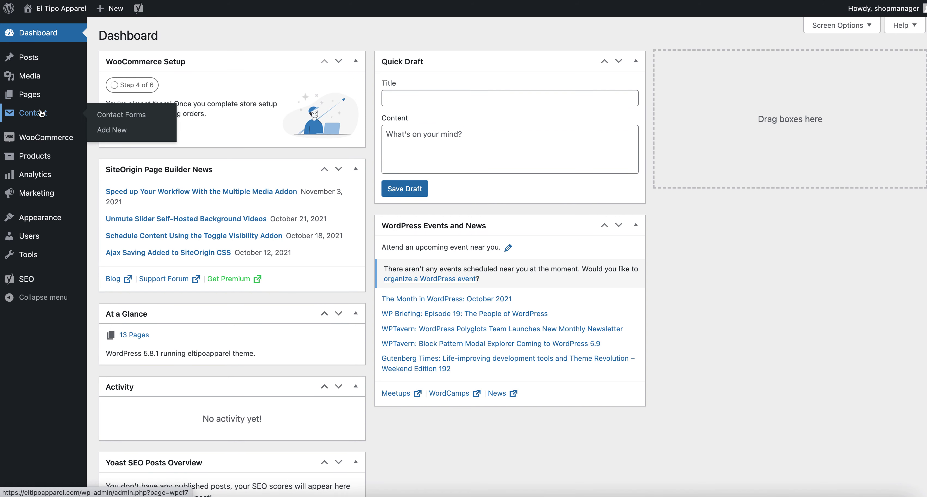
pyautogui.moveTo(53, 143)
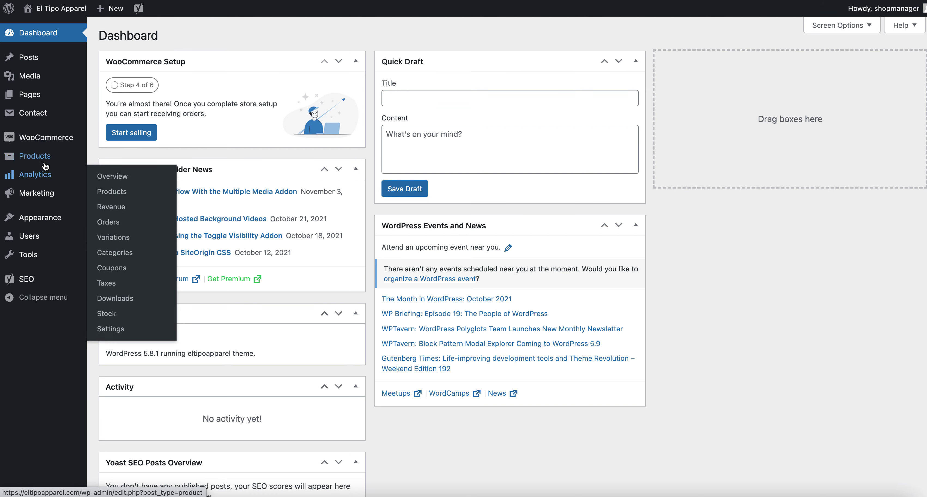
pyautogui.moveTo(46, 200)
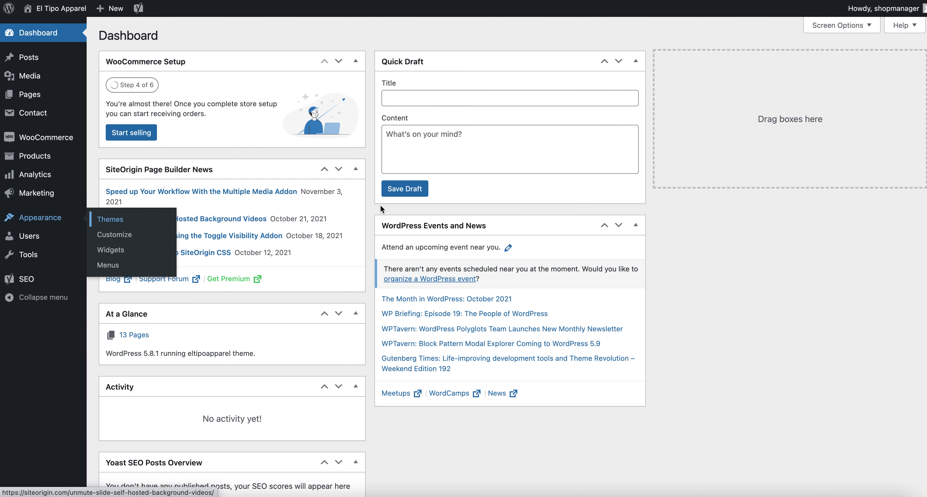
pyautogui.click(40, 217)
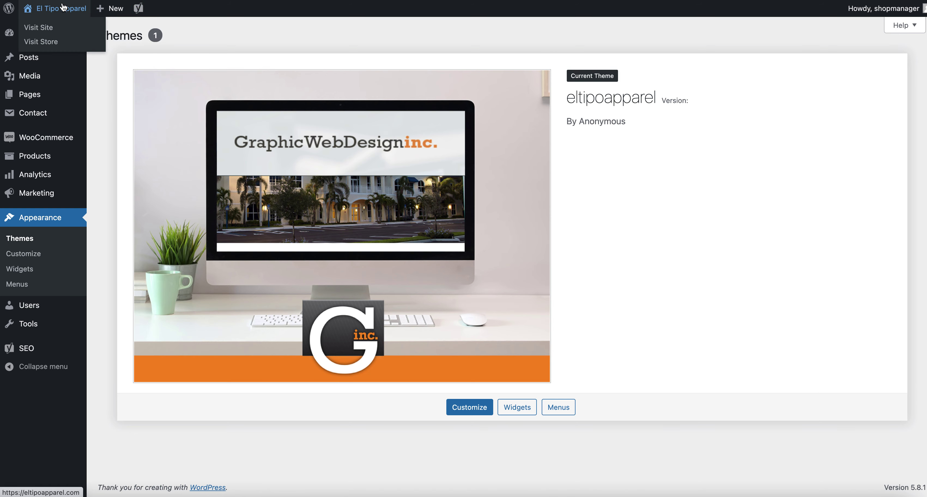
pyautogui.click(55, 9)
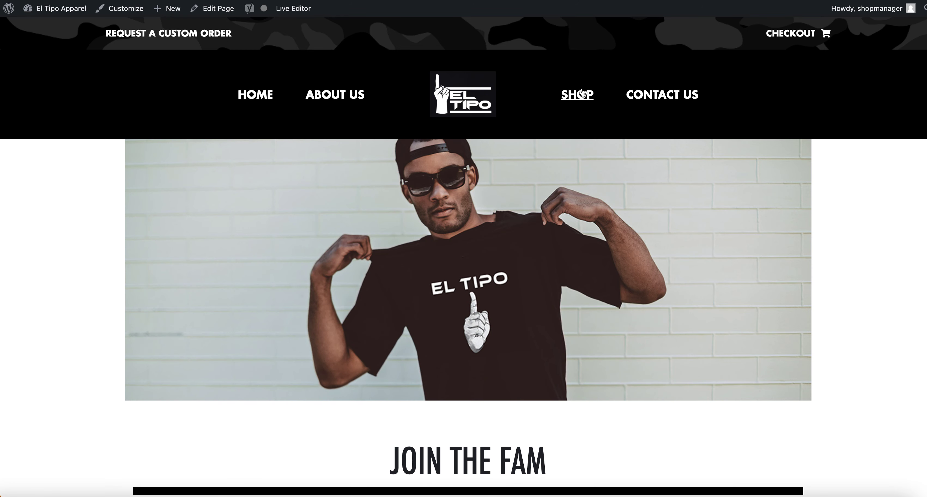
# Browse About Us and the Shop listing, then open the $22.00 Long Sleeve Dry Fit T Shirt page.
pyautogui.click(332, 95)
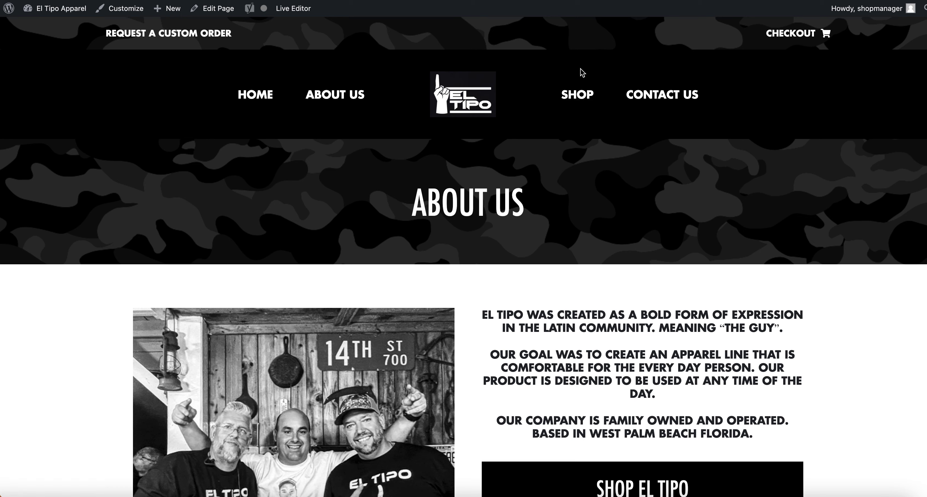
pyautogui.click(575, 101)
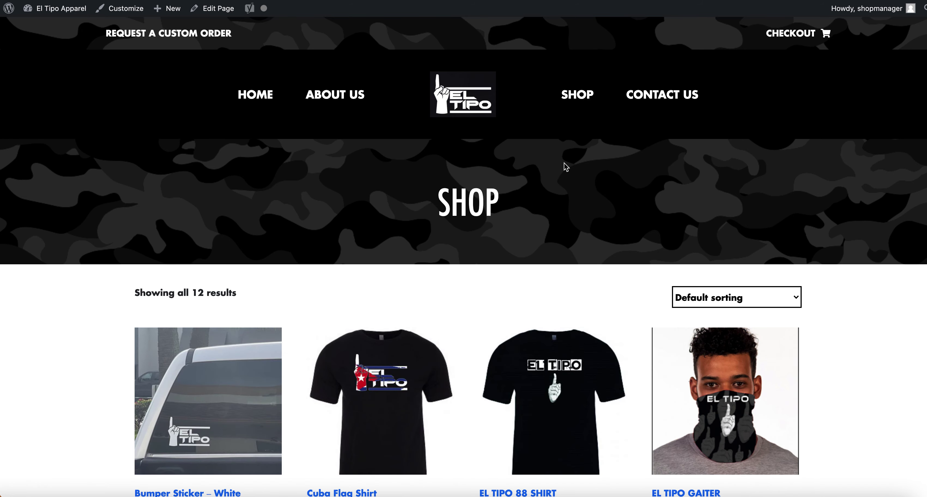
pyautogui.scroll(-8, 564, 163)
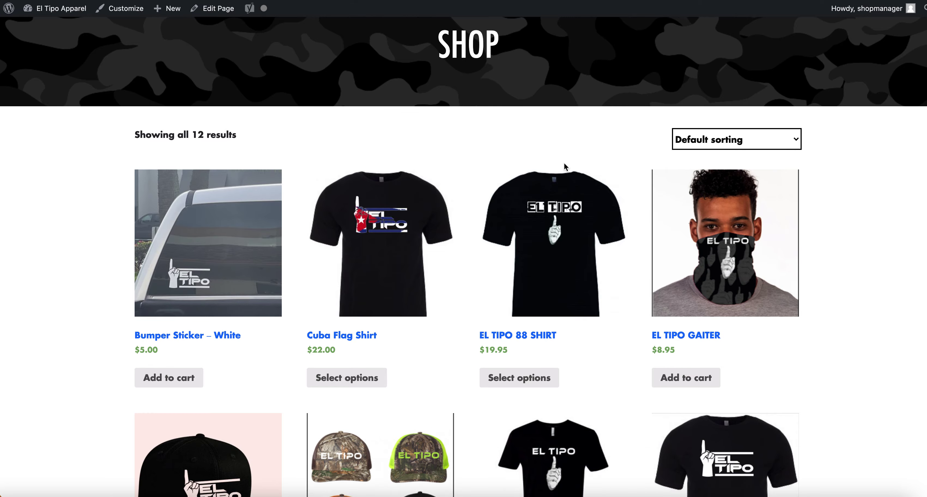
pyautogui.scroll(-9, 564, 165)
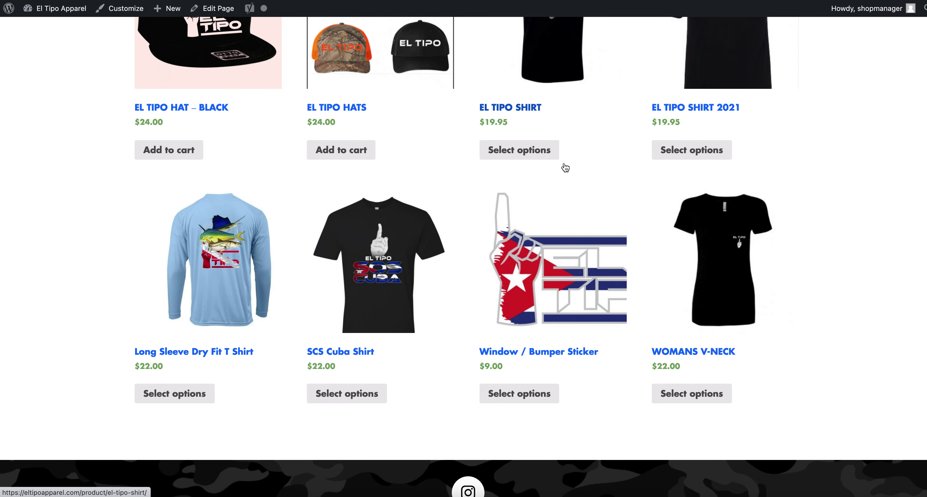
pyautogui.click(211, 273)
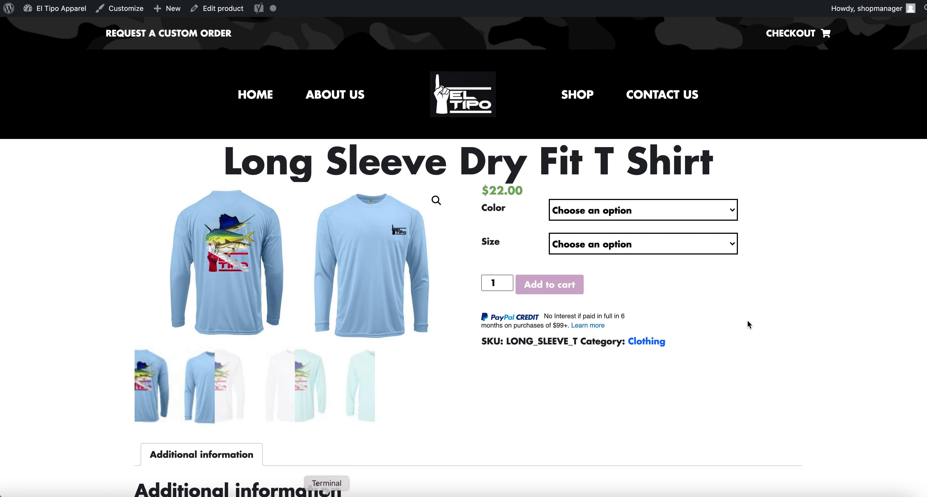
pyautogui.scroll(-5, 662, 444)
pyautogui.scroll(5, 662, 444)
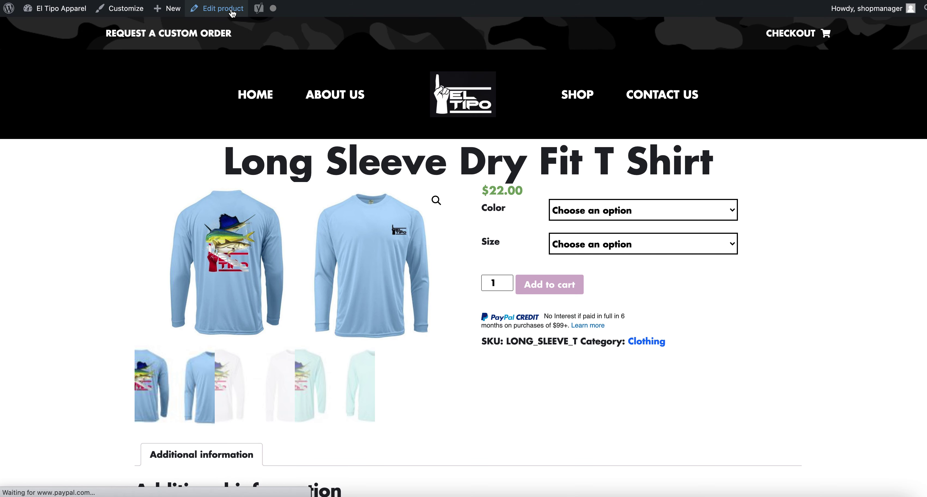
# Open the product in the admin editor and type test text 'Type descrip' into the description.
pyautogui.click(232, 10)
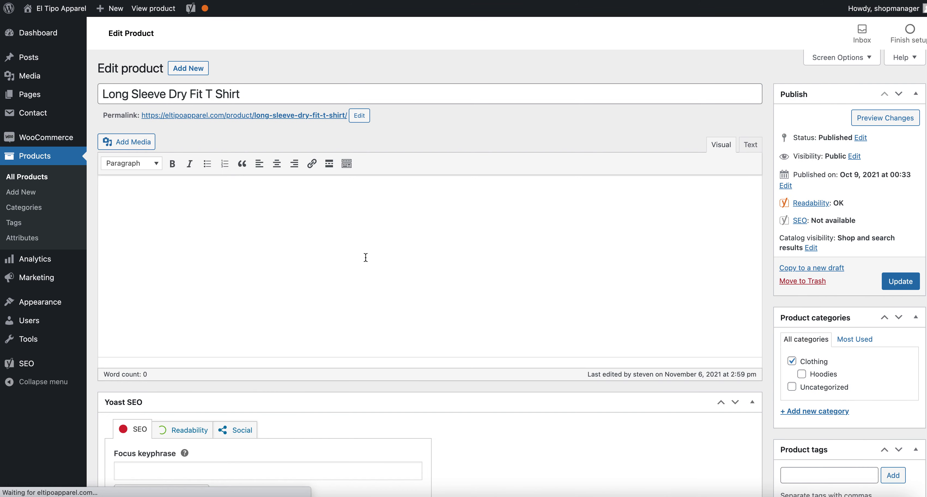
pyautogui.click(269, 271)
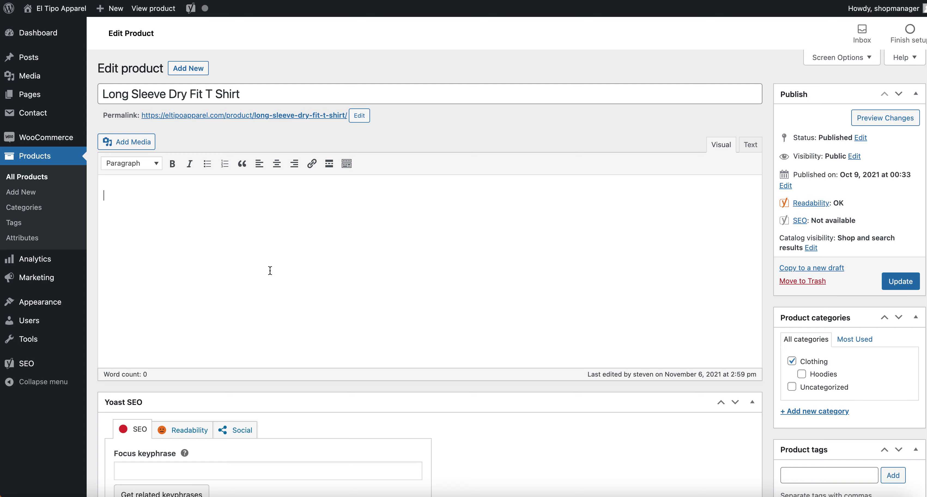
pyautogui.write('Type description')
pyautogui.scroll(-15, 399, 266)
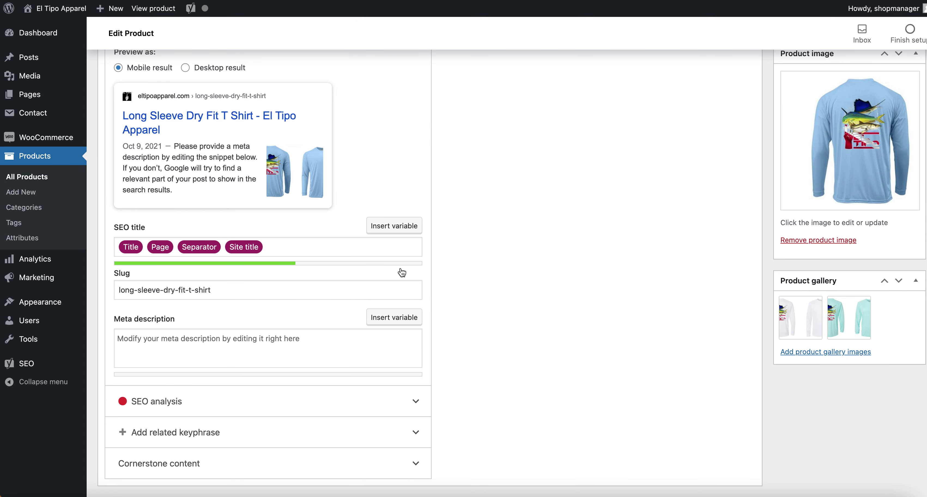
pyautogui.scroll(-6, 401, 273)
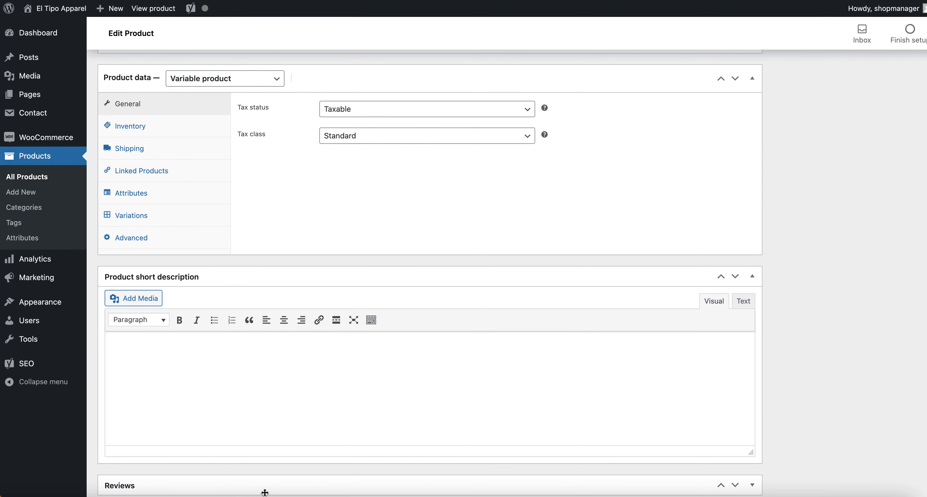
pyautogui.click(292, 414)
pyautogui.scroll(2, 450, 346)
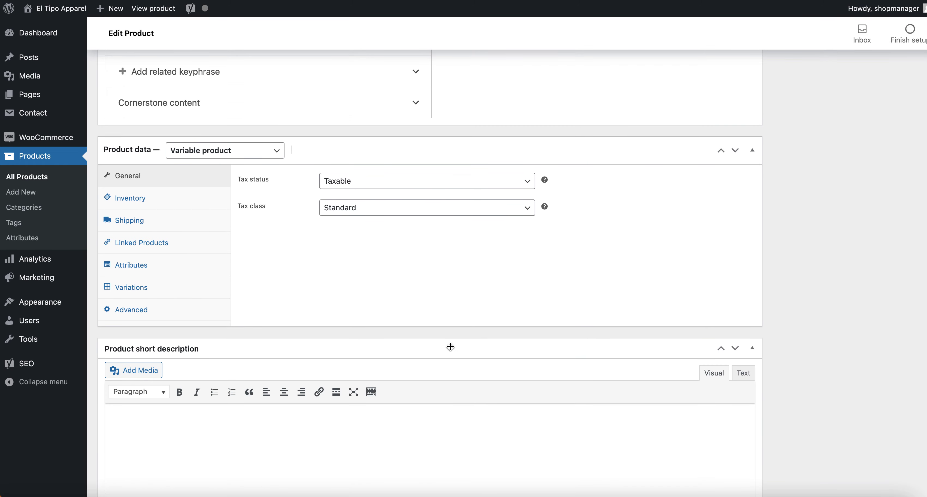
pyautogui.scroll(-3, 399, 426)
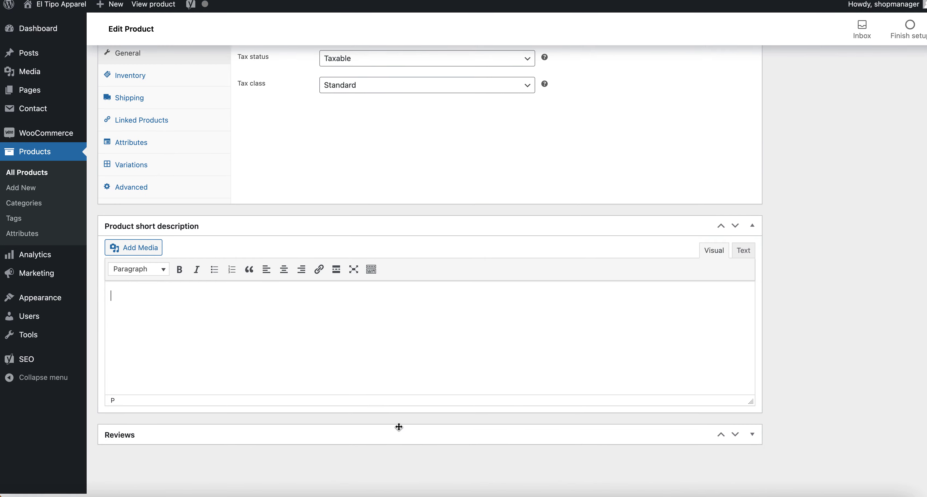
pyautogui.click(165, 328)
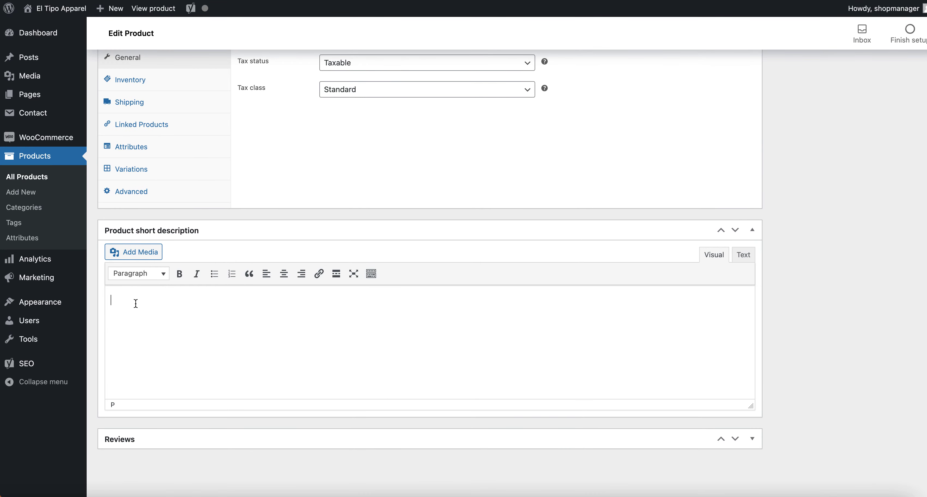
pyautogui.scroll(20, 175, 335)
pyautogui.scroll(-2, 176, 331)
# Select and delete the test description text so the product description is empty again.
pyautogui.click(207, 248)
pyautogui.press('super+a')
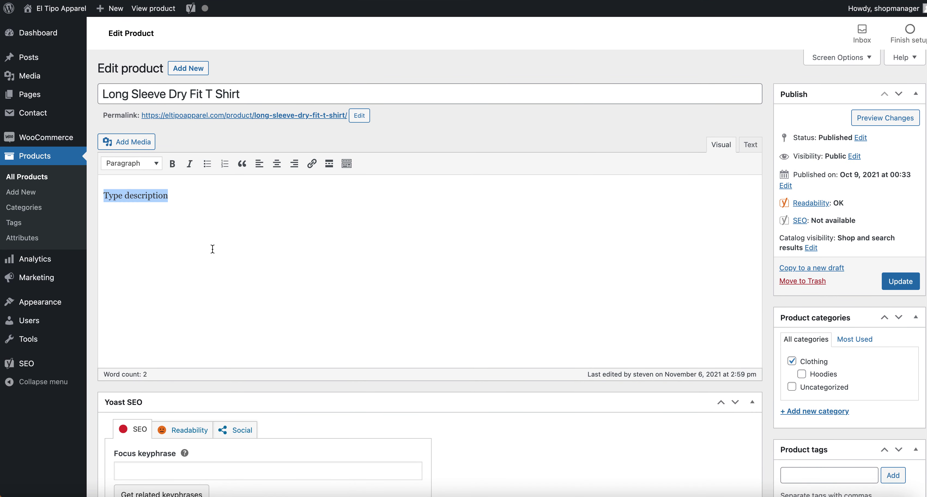
pyautogui.press('BackSpace')
pyautogui.scroll(-15, 335, 229)
pyautogui.click(269, 330)
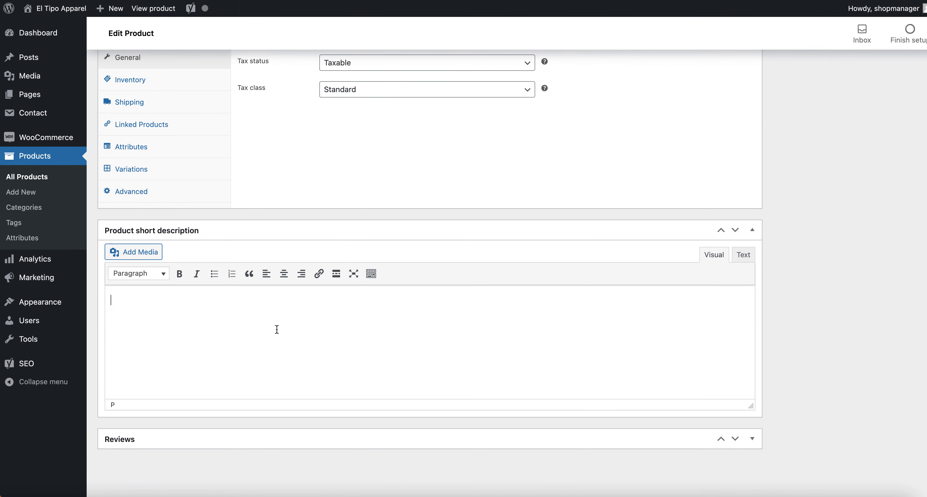
pyautogui.scroll(5, 362, 242)
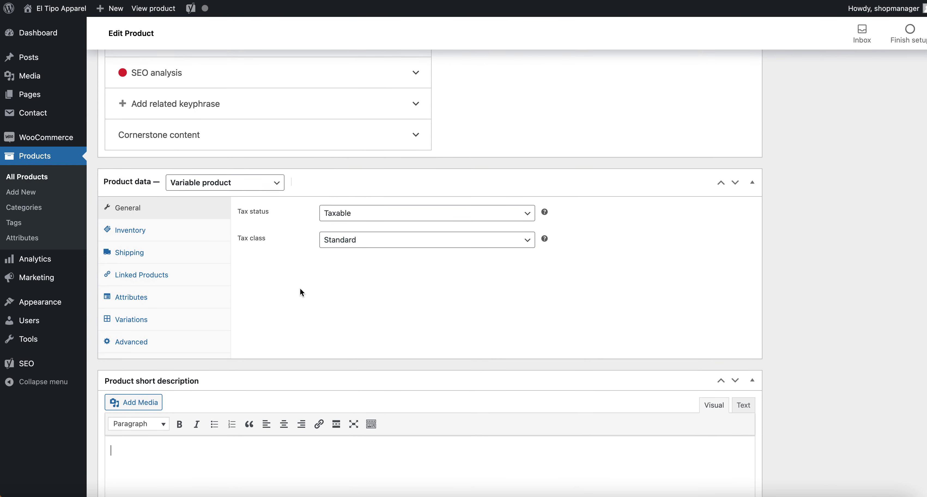
pyautogui.scroll(12, 302, 293)
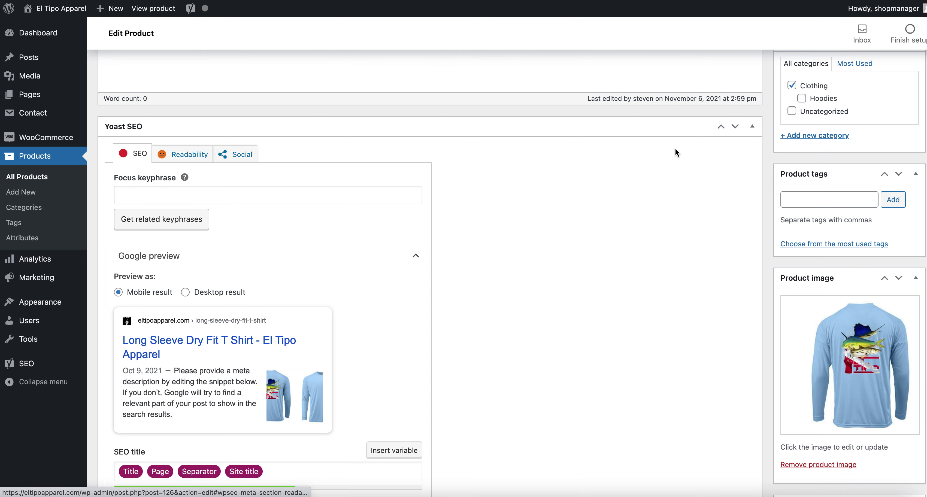
# Collapse the Yoast SEO, Product data and short description boxes, drag Product data above Yoast SEO, and expand it.
pyautogui.click(753, 130)
pyautogui.click(752, 162)
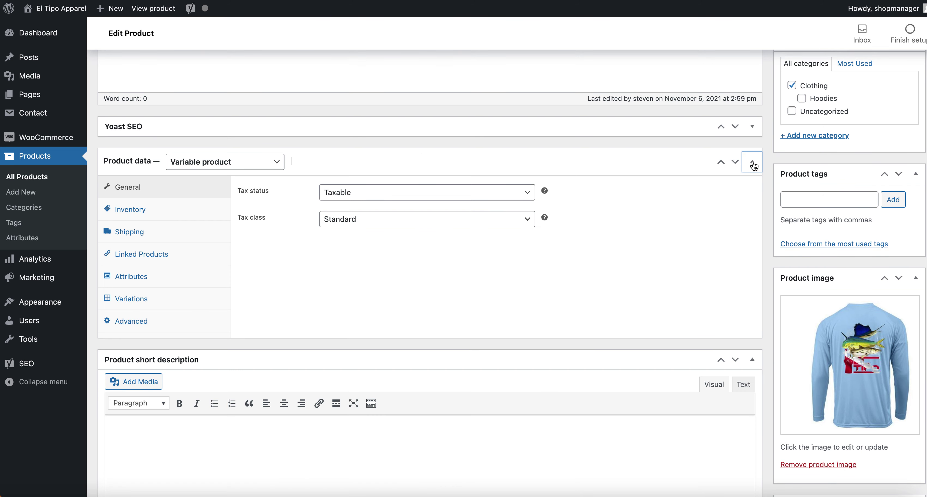
pyautogui.click(752, 197)
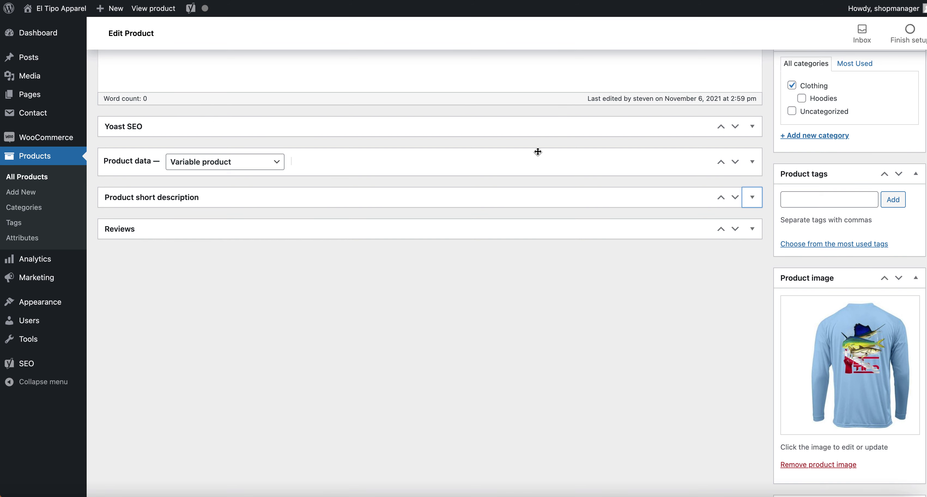
pyautogui.click(488, 167)
pyautogui.moveTo(488, 168); pyautogui.dragTo(500, 124)
pyautogui.scroll(7, 338, 108)
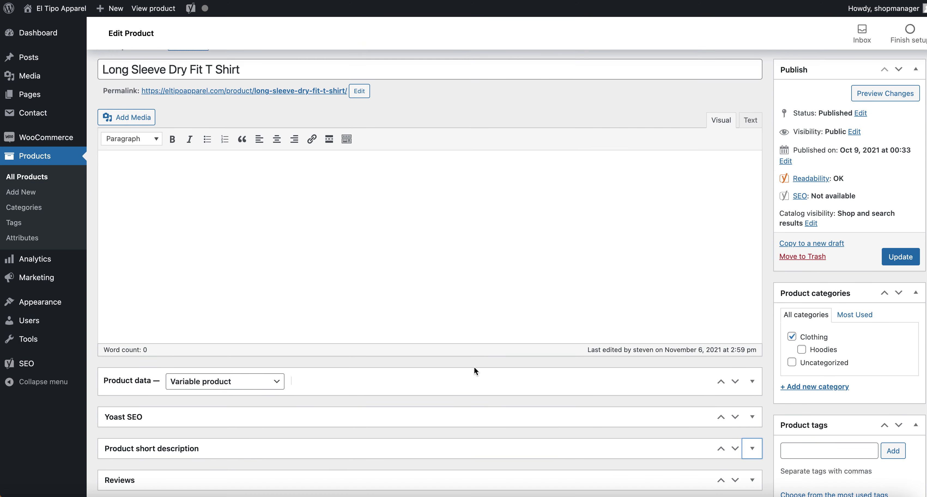
pyautogui.click(474, 370)
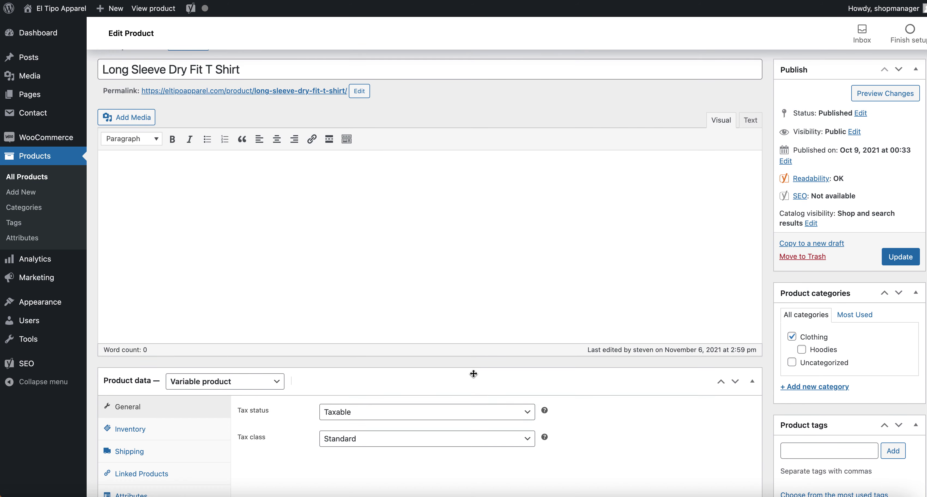
pyautogui.scroll(-5, 498, 216)
pyautogui.scroll(-1, 499, 219)
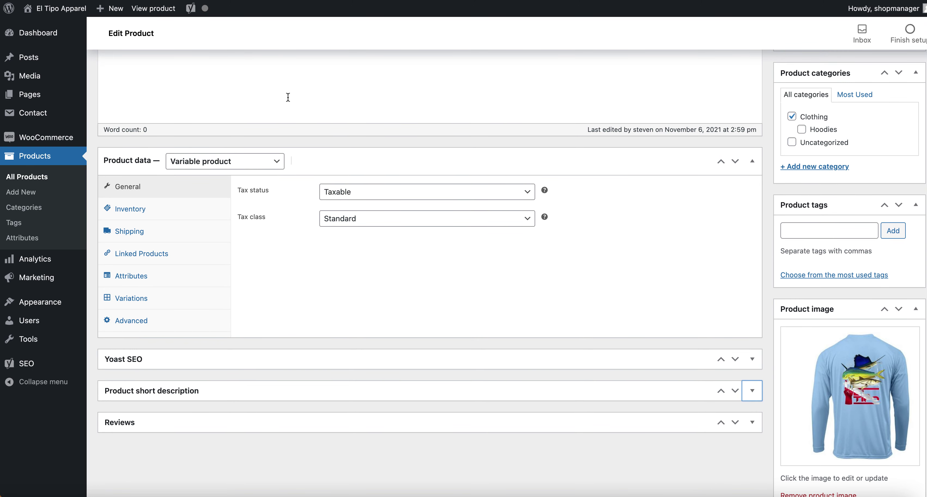
# Review the Inventory and Shipping settings, checking stock quantity 100 and SKU LONG_SLEEVE_T.
pyautogui.click(194, 189)
pyautogui.click(208, 212)
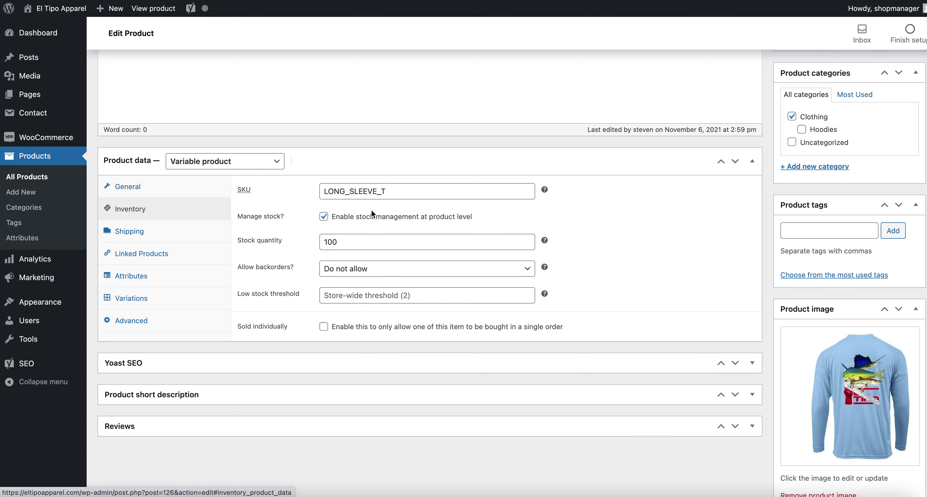
pyautogui.doubleClick(331, 242)
pyautogui.click(344, 240)
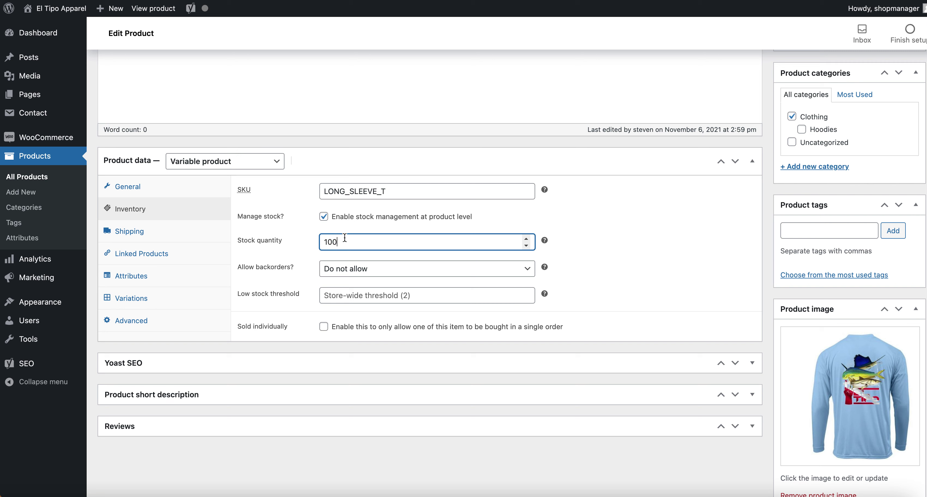
pyautogui.moveTo(322, 192); pyautogui.dragTo(397, 191)
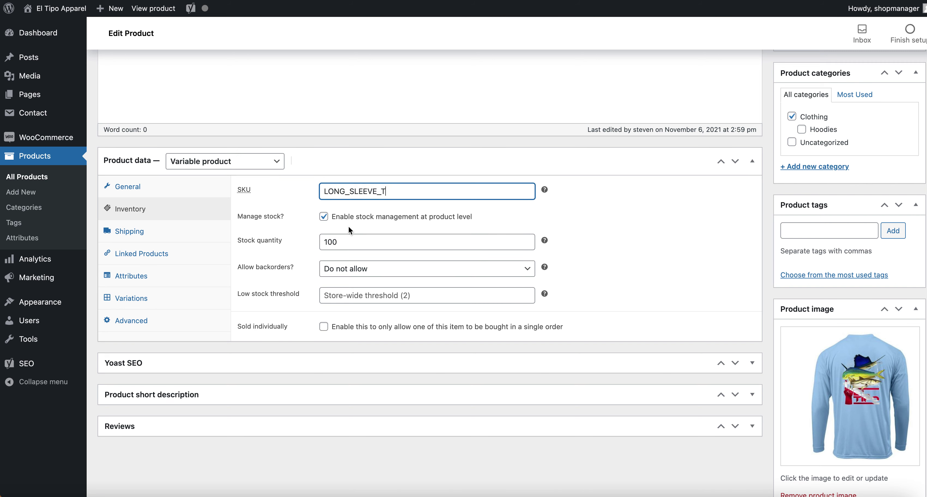
pyautogui.click(352, 241)
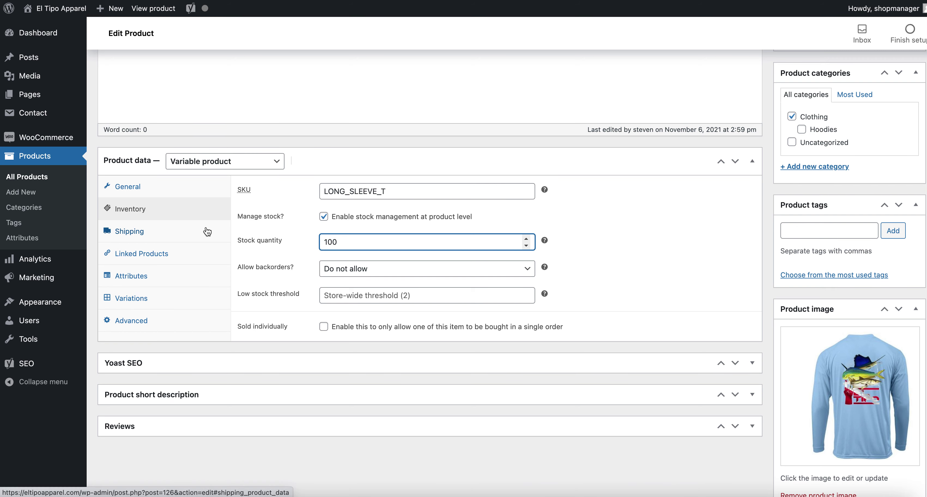
pyautogui.click(175, 233)
pyautogui.scroll(-1, 216, 231)
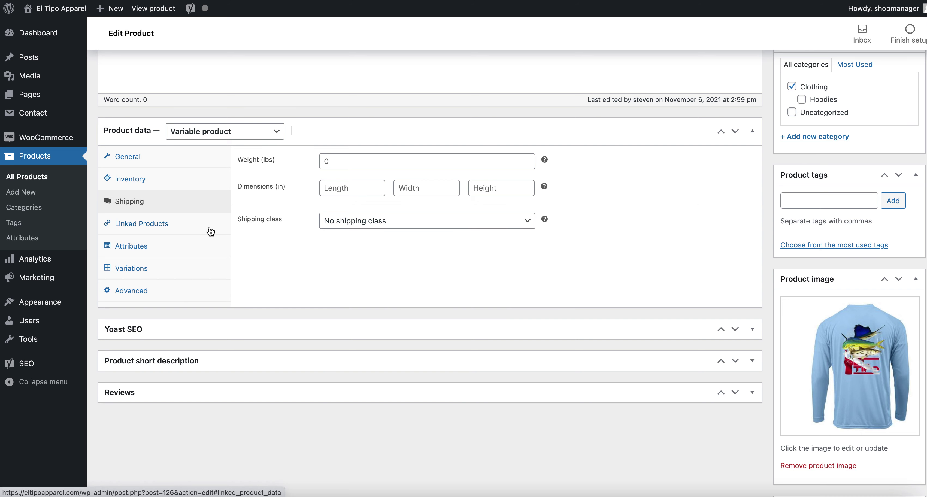
pyautogui.click(187, 183)
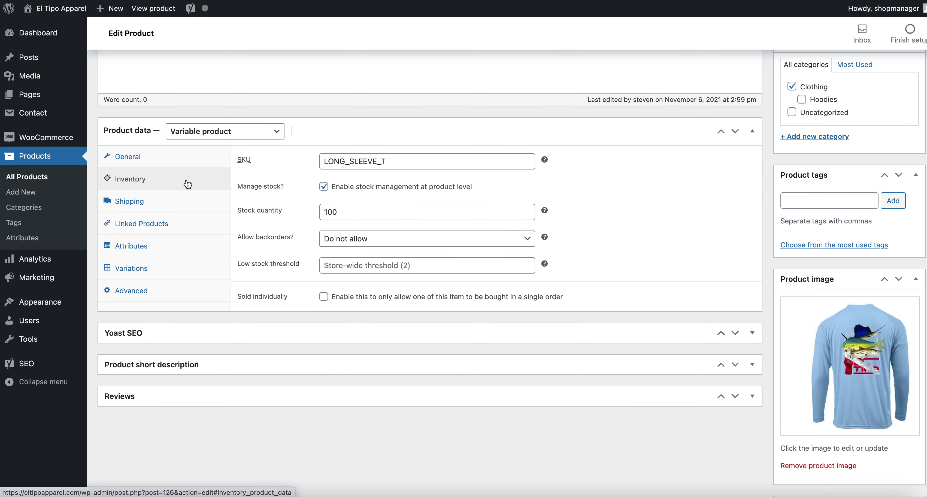
pyautogui.click(397, 158)
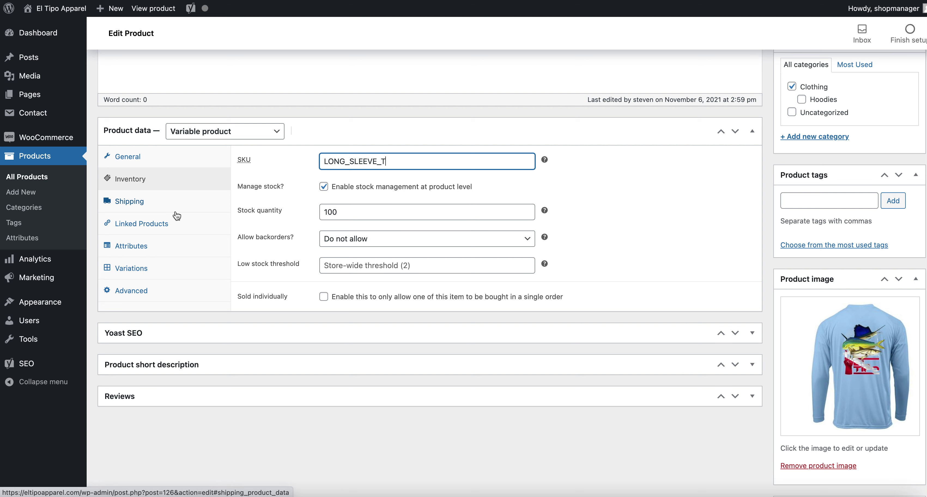
# Keep backorders at Do not allow and the product type as Variable product, then view its Attributes.
pyautogui.click(415, 239)
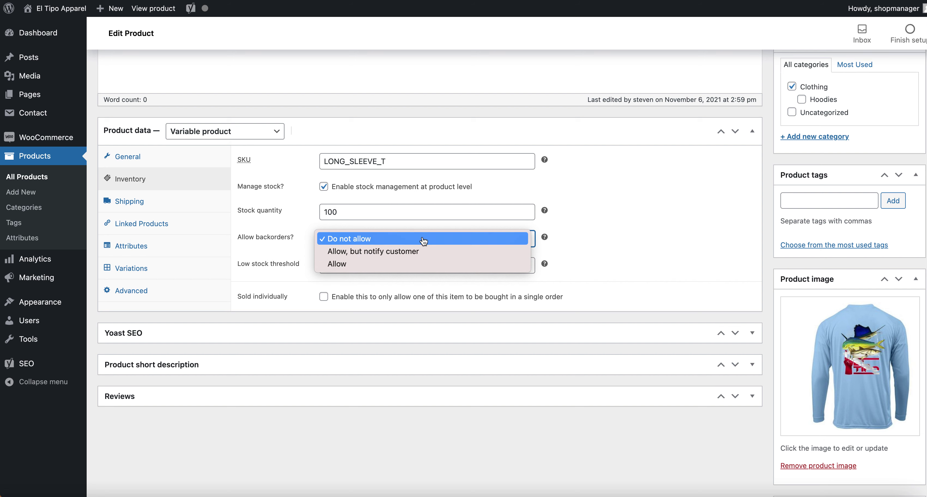
pyautogui.click(424, 239)
pyautogui.click(404, 238)
pyautogui.click(402, 243)
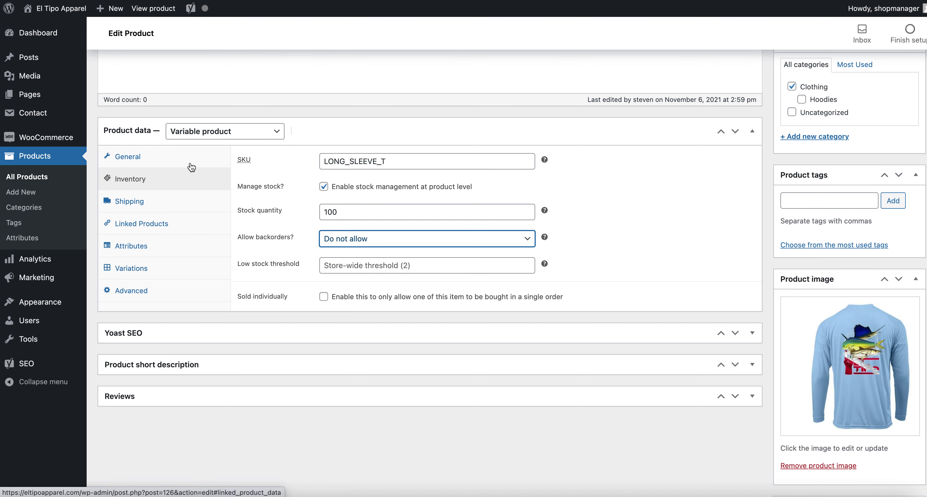
pyautogui.click(271, 136)
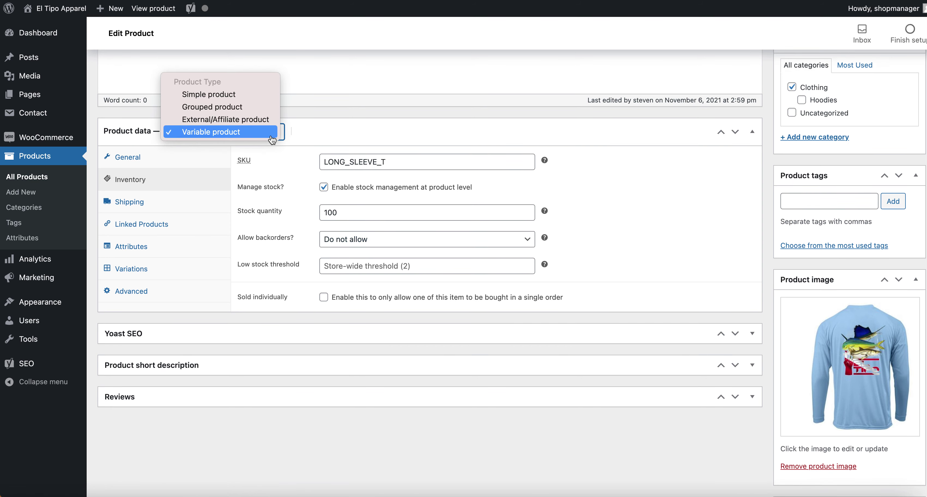
pyautogui.click(271, 139)
pyautogui.click(271, 139)
pyautogui.click(256, 133)
pyautogui.click(293, 137)
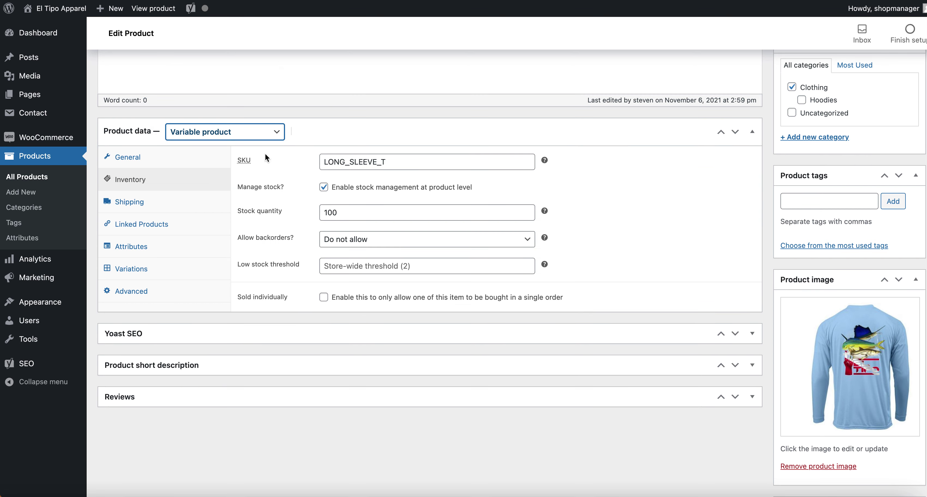
pyautogui.click(157, 251)
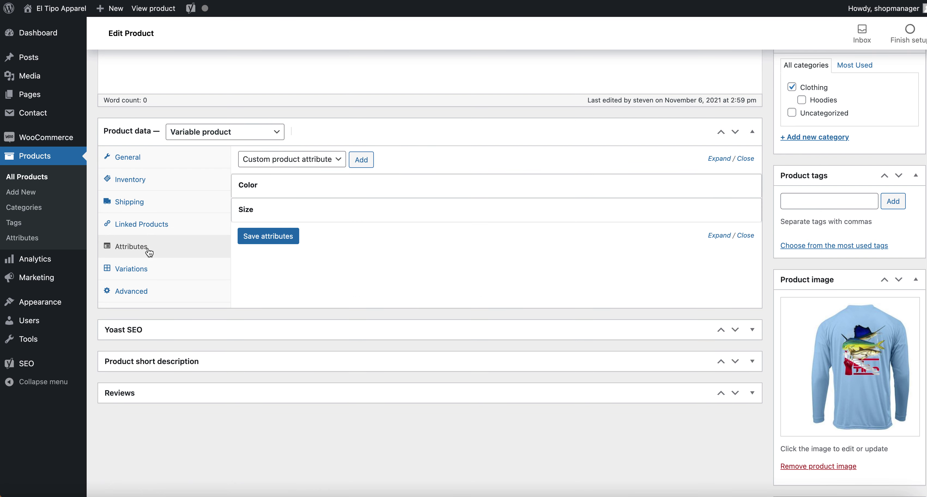
# Expand the Color (Aqua, Blue, White) and Size (Small to 2X) attributes and tick Used for variations on both.
pyautogui.click(348, 187)
pyautogui.scroll(-1, 348, 190)
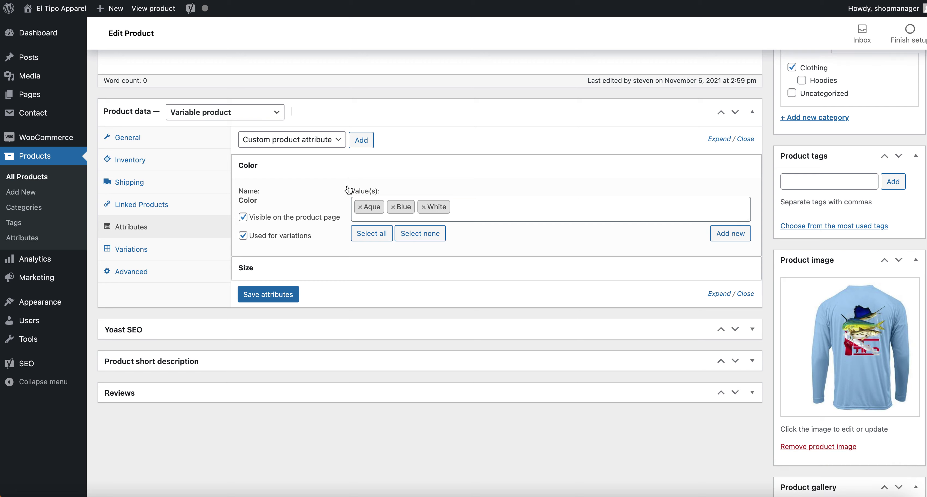
pyautogui.click(346, 267)
pyautogui.scroll(-1, 338, 223)
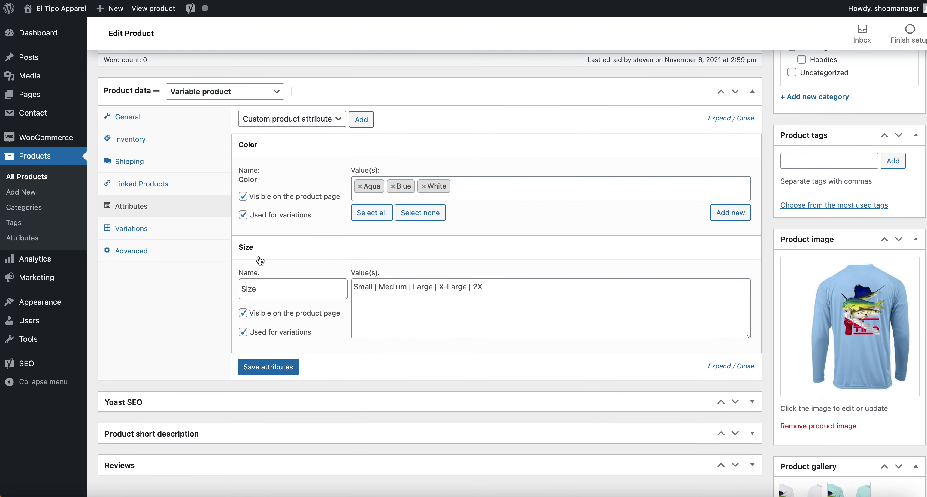
pyautogui.click(244, 215)
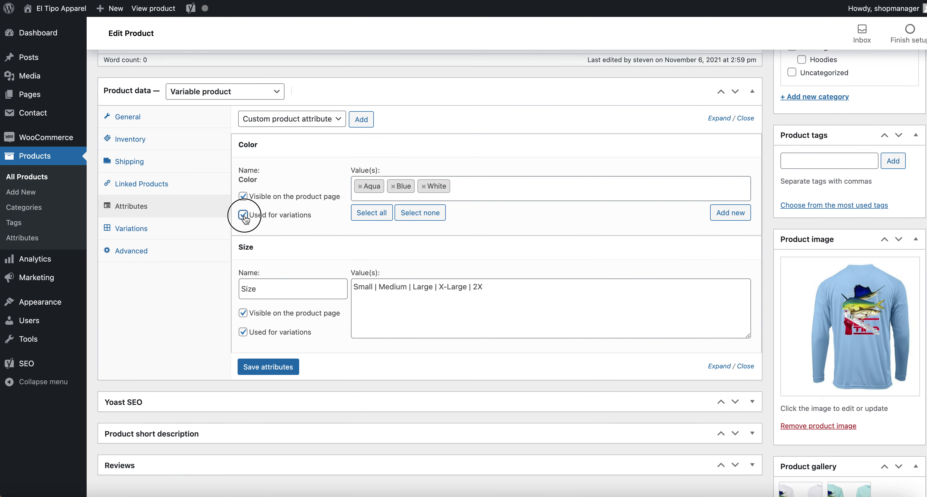
pyautogui.click(244, 335)
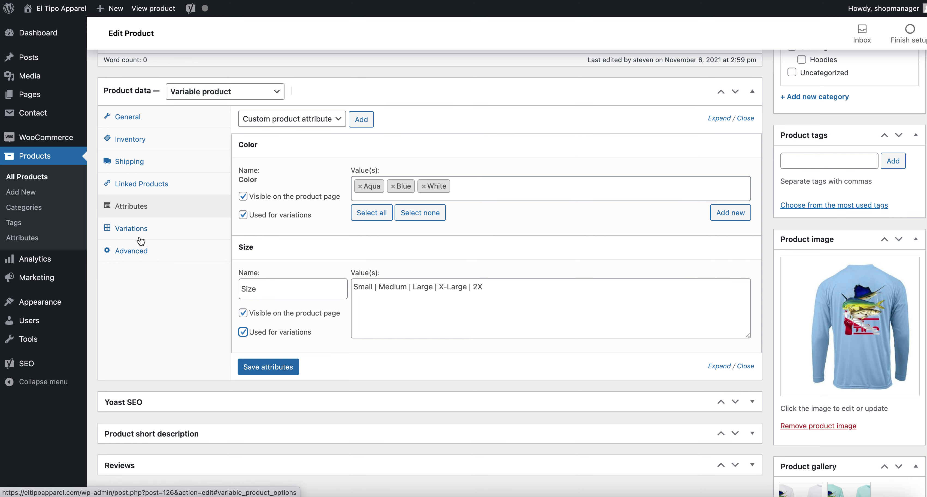
pyautogui.click(133, 230)
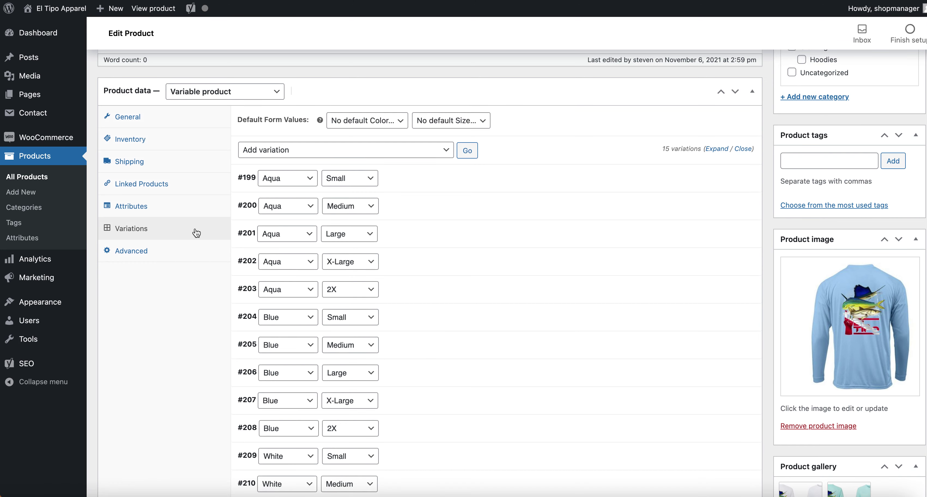
# Scroll through the 15 variations and open #199 Aqua Small, showing its $22 regular price.
pyautogui.scroll(-3, 507, 176)
pyautogui.scroll(-5, 507, 177)
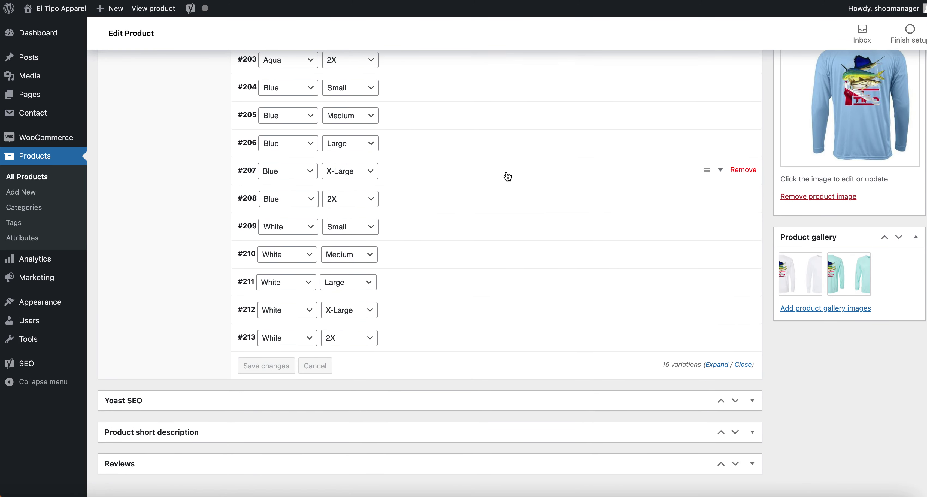
pyautogui.scroll(6, 507, 176)
pyautogui.scroll(1, 507, 177)
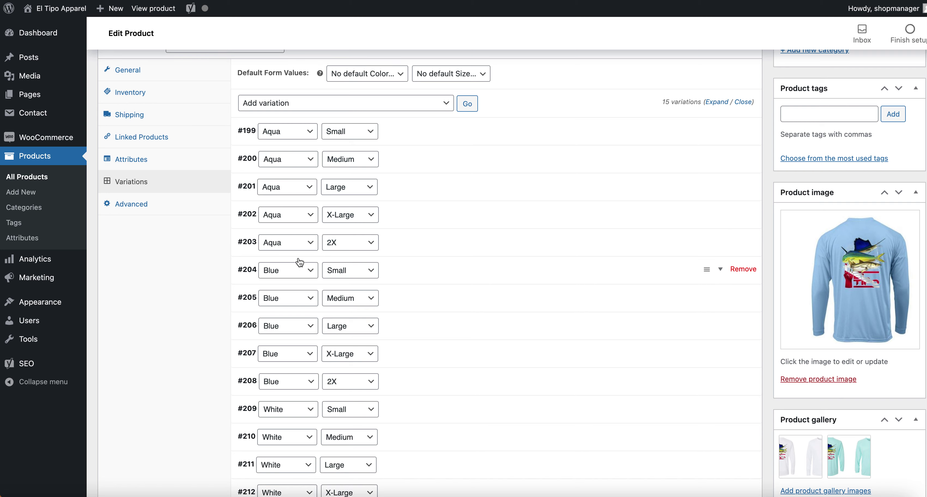
pyautogui.scroll(-2, 262, 196)
pyautogui.scroll(-1, 306, 310)
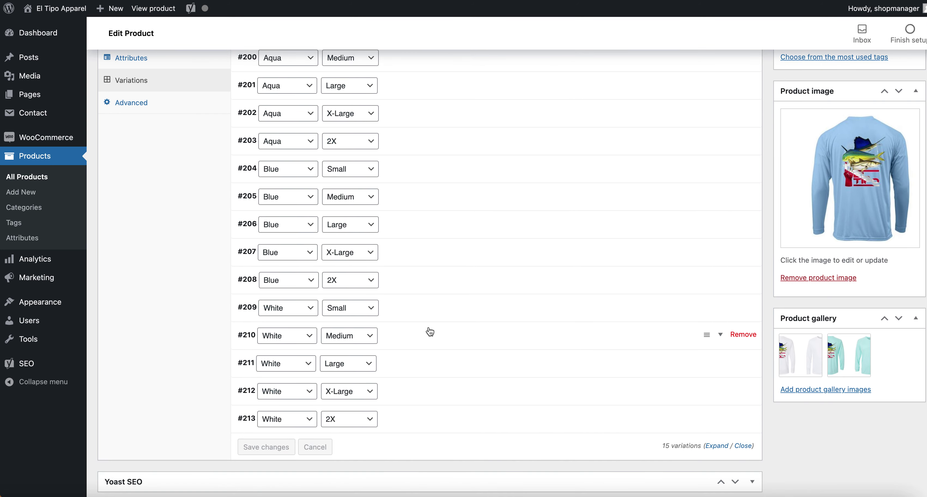
pyautogui.scroll(5, 429, 331)
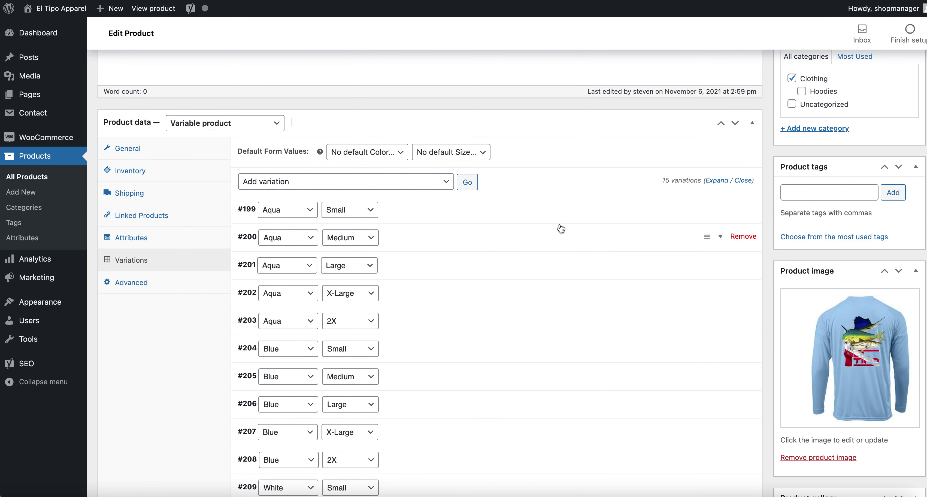
pyautogui.click(450, 208)
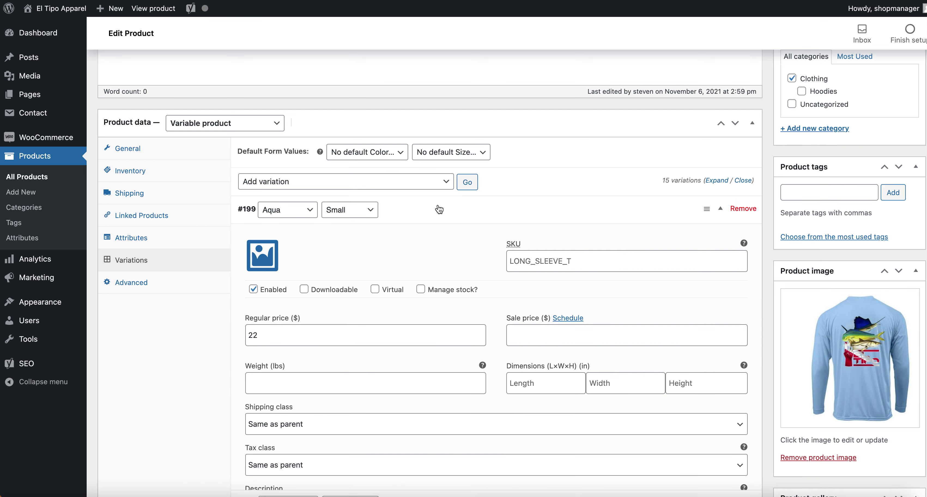
pyautogui.scroll(-1, 452, 203)
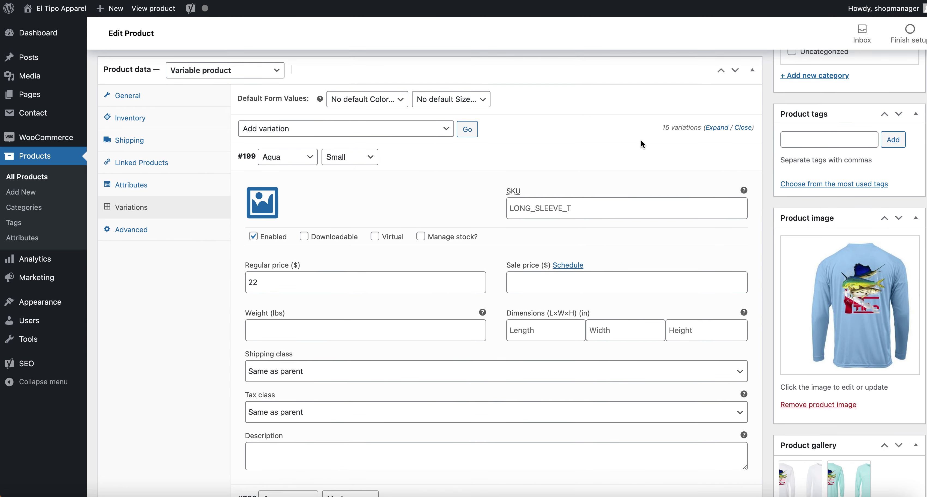
pyautogui.click(716, 128)
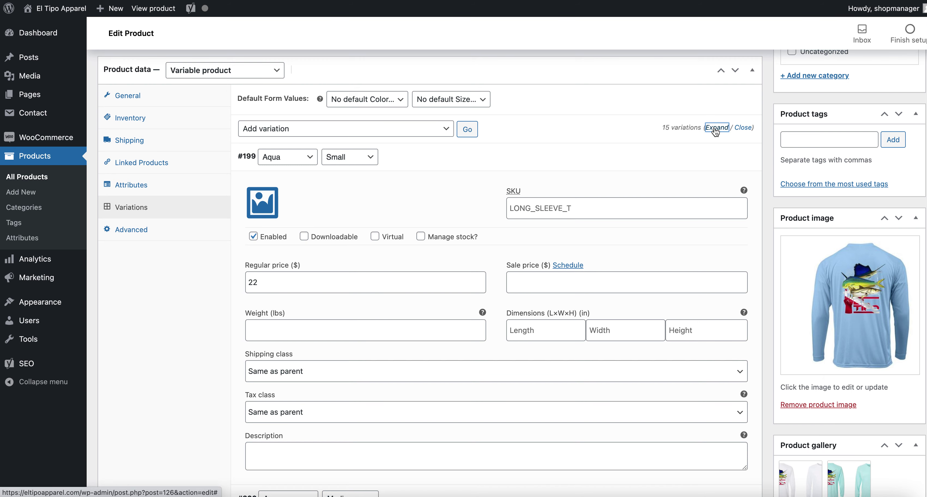
# Set the regular price to 29 on the first variation and the Aqua Medium variation.
pyautogui.scroll(-5, 445, 129)
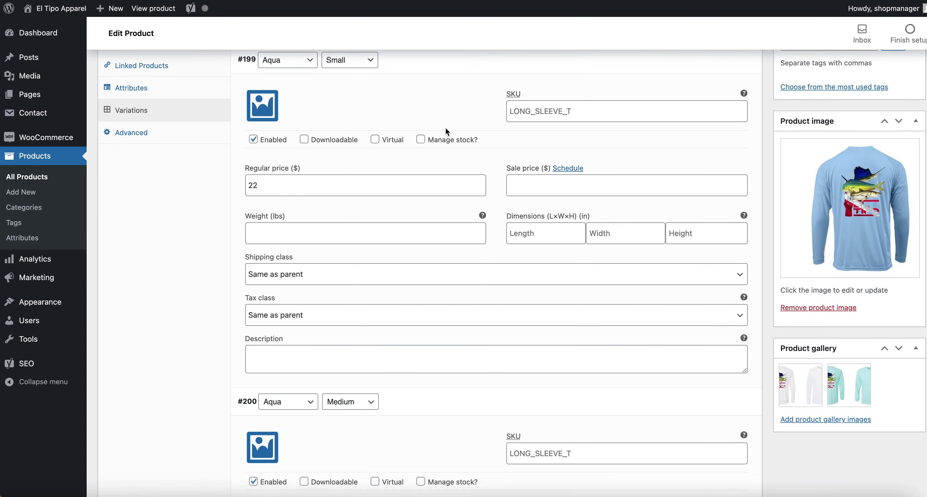
pyautogui.scroll(1, 444, 126)
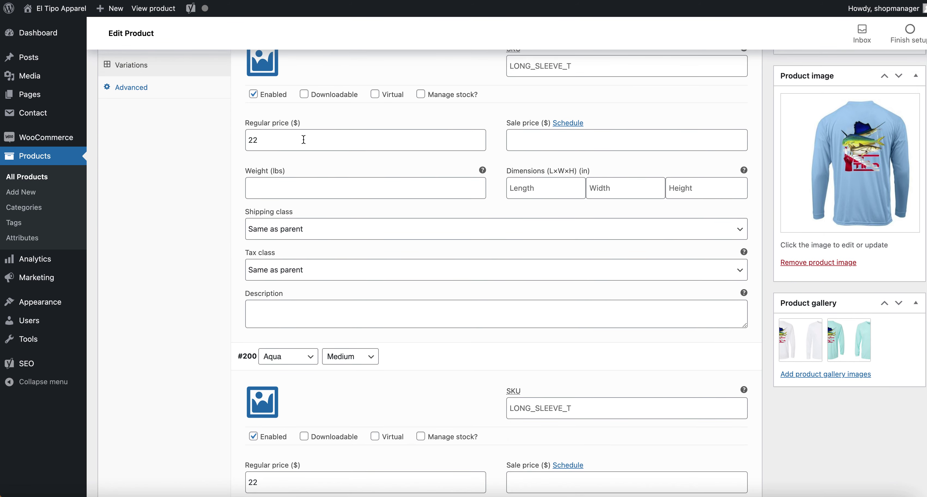
pyautogui.click(259, 141)
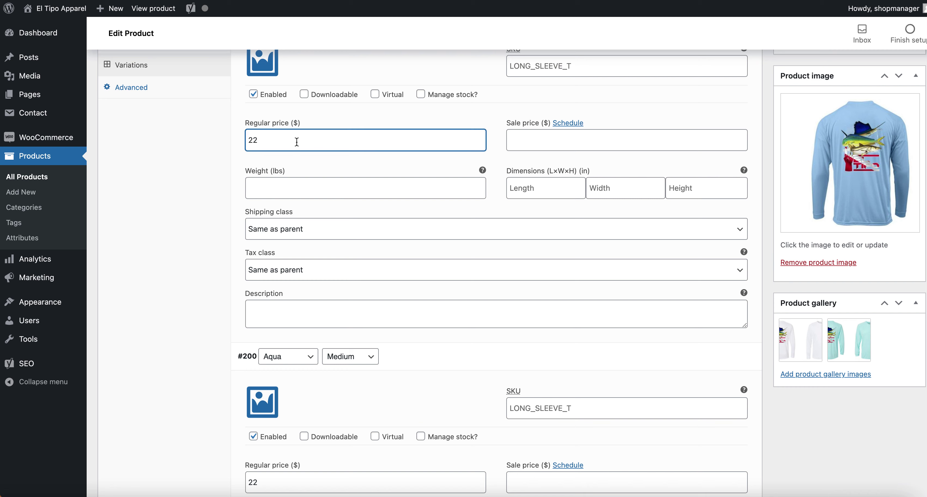
pyautogui.hotkey('ctrl', 'a')
pyautogui.hotkey('ctrl', 'c')
pyautogui.scroll(-4, 318, 256)
pyautogui.click(295, 326)
pyautogui.hotkey('ctrl', 'a')
pyautogui.hotkey('ctrl', 'v')
pyautogui.scroll(-6, 305, 306)
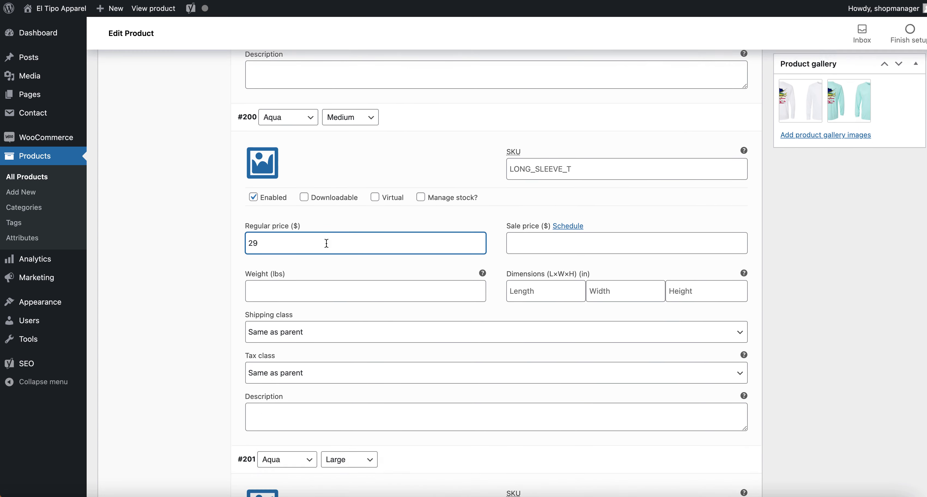
pyautogui.scroll(-1, 326, 244)
pyautogui.click(396, 276)
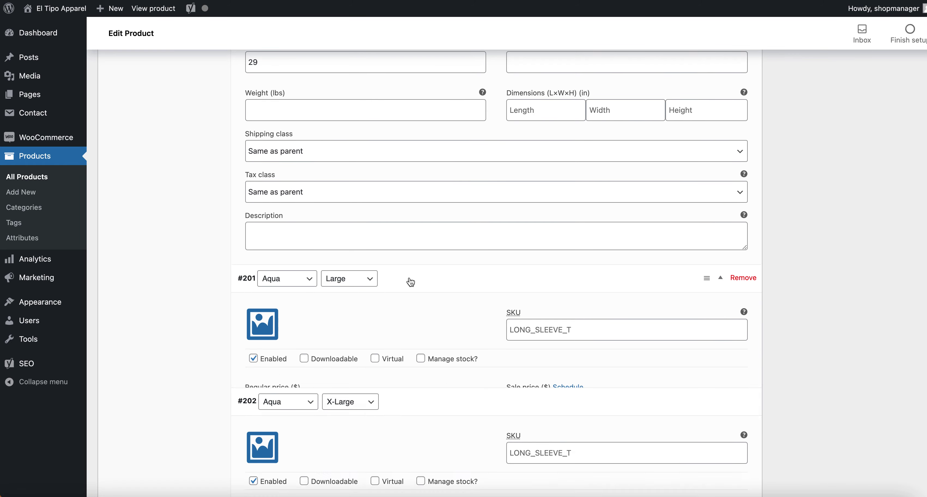
pyautogui.click(408, 278)
pyautogui.scroll(-1, 373, 281)
pyautogui.scroll(10, 366, 221)
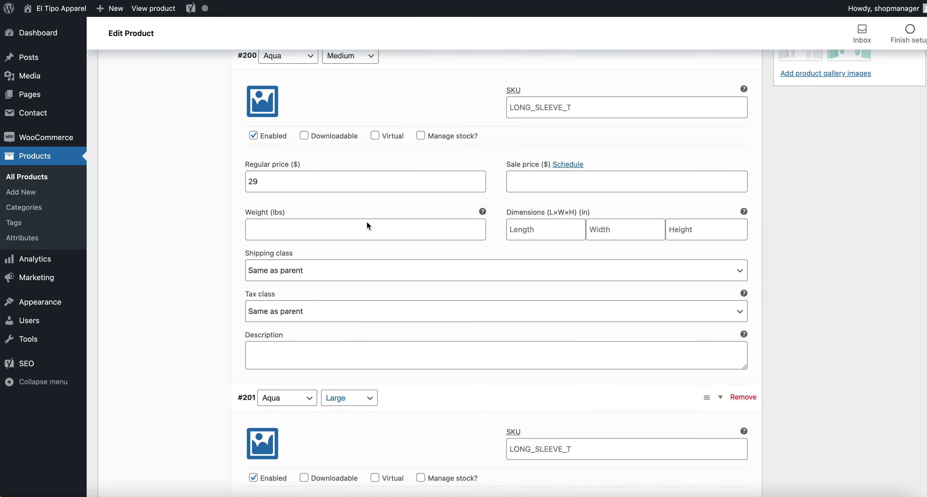
pyautogui.scroll(8, 664, 141)
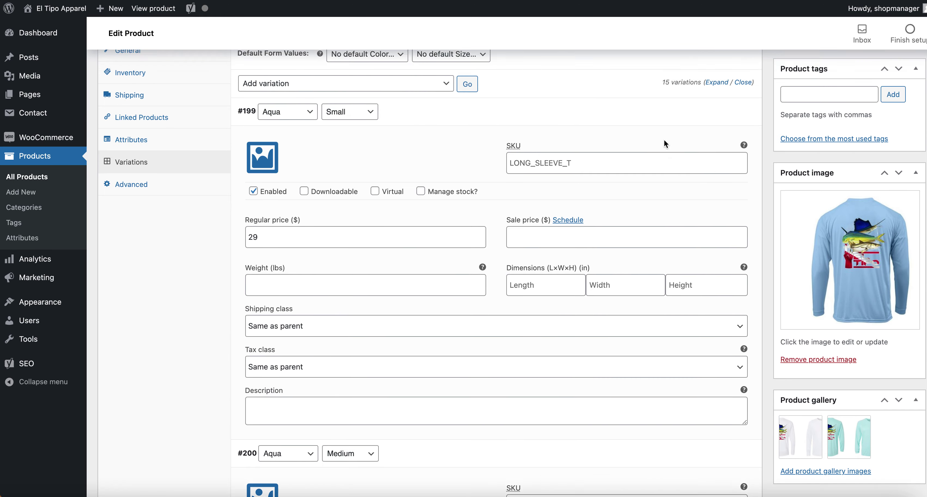
pyautogui.moveTo(660, 139); pyautogui.dragTo(754, 140)
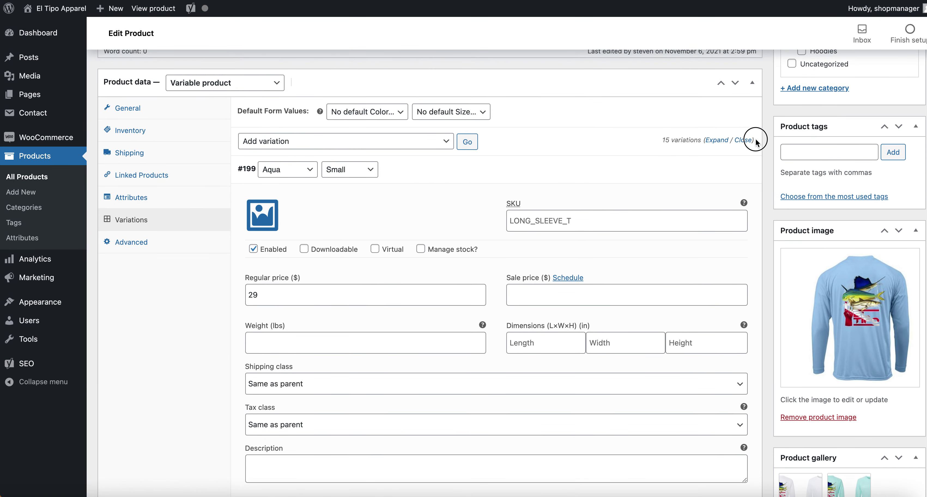
pyautogui.scroll(-12, 556, 158)
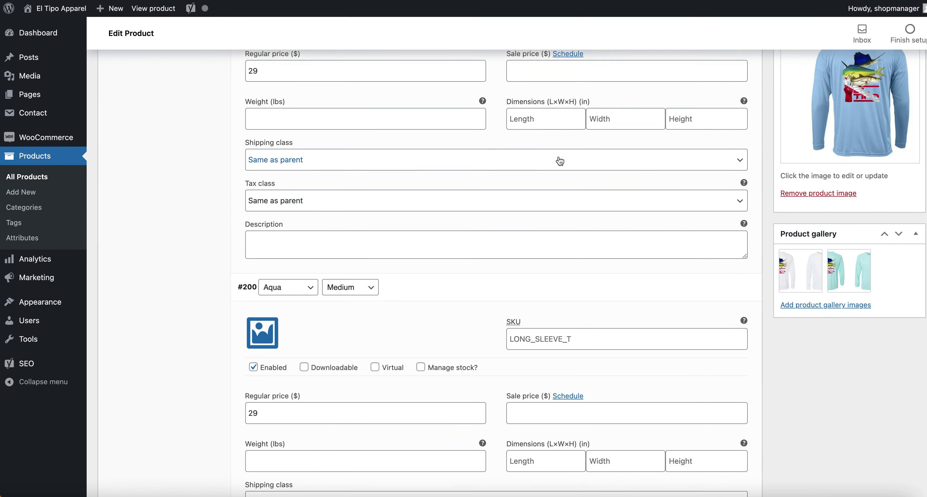
pyautogui.scroll(-4, 413, 245)
# Change the regular price from 22 to 29 on variations #201 through #207.
pyautogui.click(306, 306)
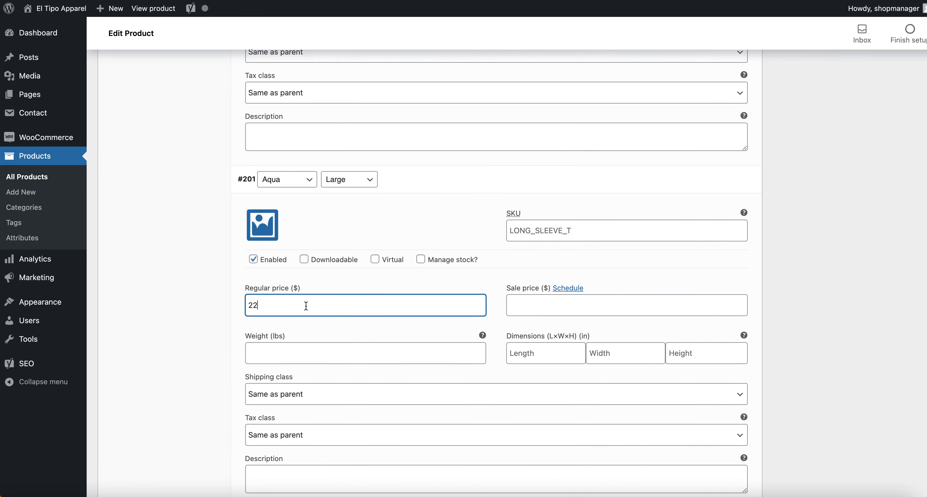
pyautogui.scroll(-7, 327, 225)
pyautogui.scroll(-2, 327, 224)
pyautogui.doubleClick(289, 305)
pyautogui.write('29')
pyautogui.scroll(-6, 290, 306)
pyautogui.scroll(-5, 290, 307)
pyautogui.doubleClick(283, 291)
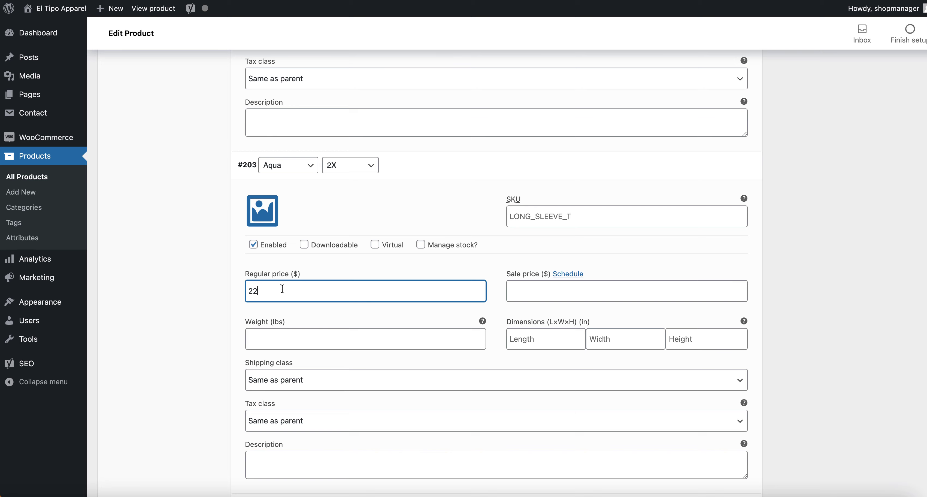
pyautogui.write('v')
pyautogui.press('BackSpace')
pyautogui.write('29')
pyautogui.scroll(-6, 303, 245)
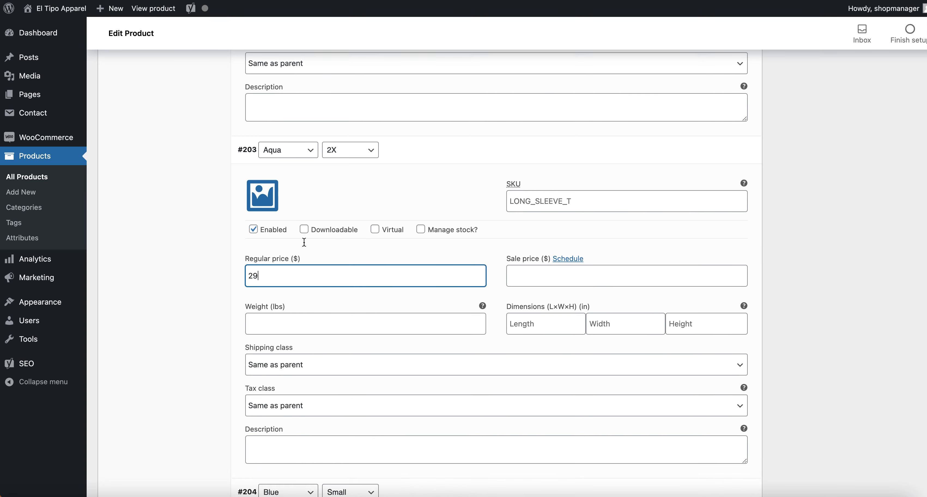
pyautogui.doubleClick(274, 391)
pyautogui.write('29')
pyautogui.scroll(-6, 304, 274)
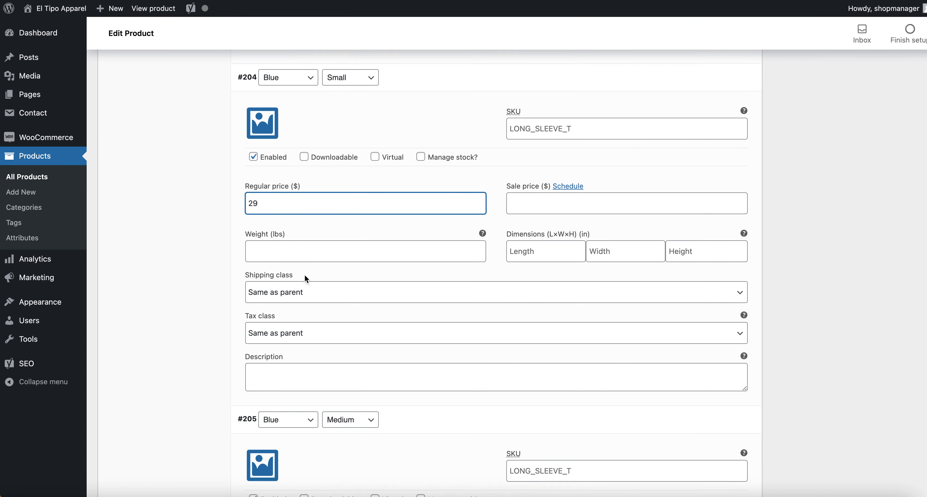
pyautogui.doubleClick(270, 384)
pyautogui.write('29')
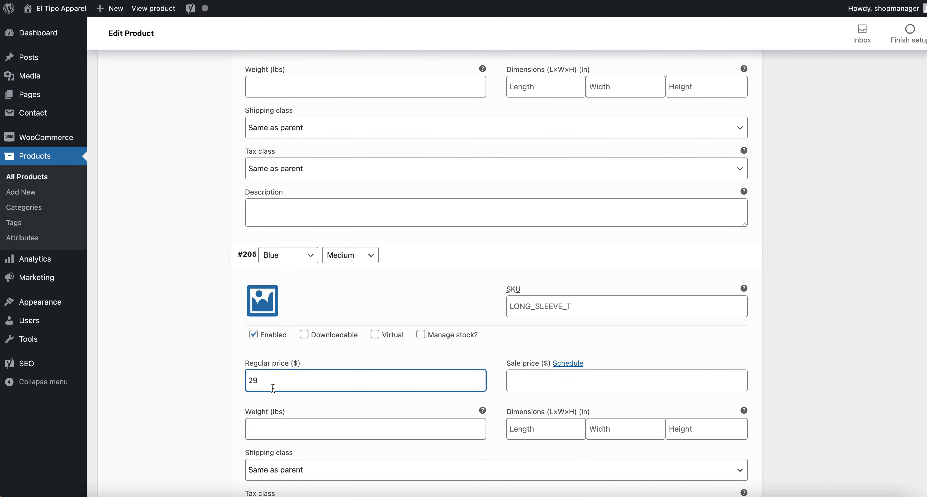
pyautogui.scroll(-6, 287, 289)
pyautogui.scroll(-4, 281, 322)
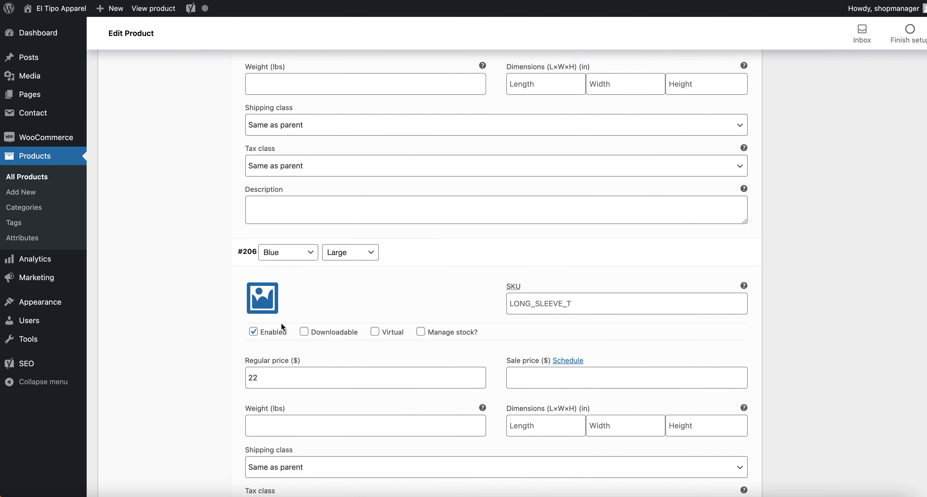
pyautogui.doubleClick(275, 377)
pyautogui.write('29')
pyautogui.scroll(-6, 303, 306)
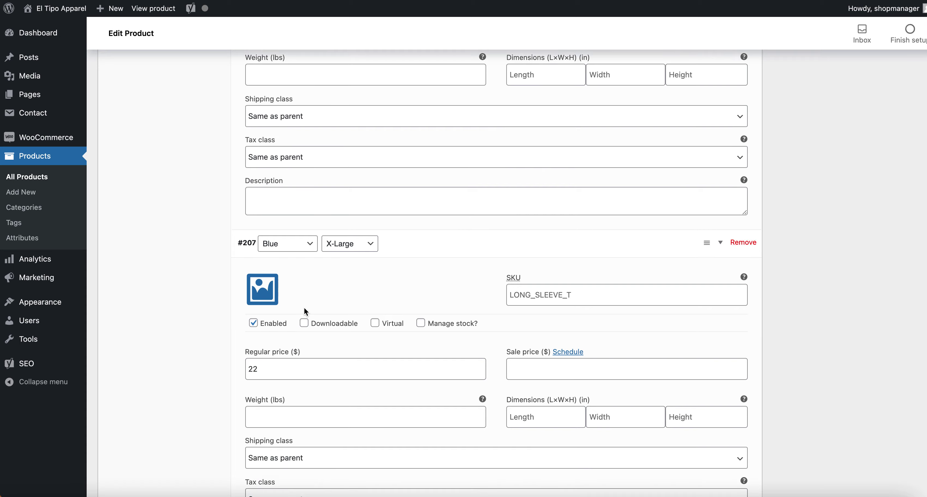
pyautogui.doubleClick(281, 333)
pyautogui.write('29')
# Reprice variations #208 through #213 from 22 to 29 and save the changes.
pyautogui.scroll(-6, 306, 261)
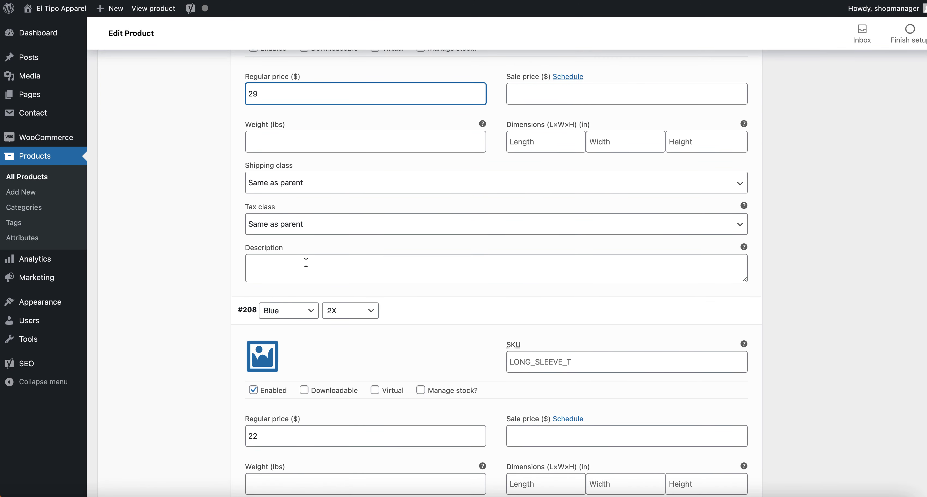
pyautogui.click(287, 373)
pyautogui.write('29')
pyautogui.scroll(-6, 303, 305)
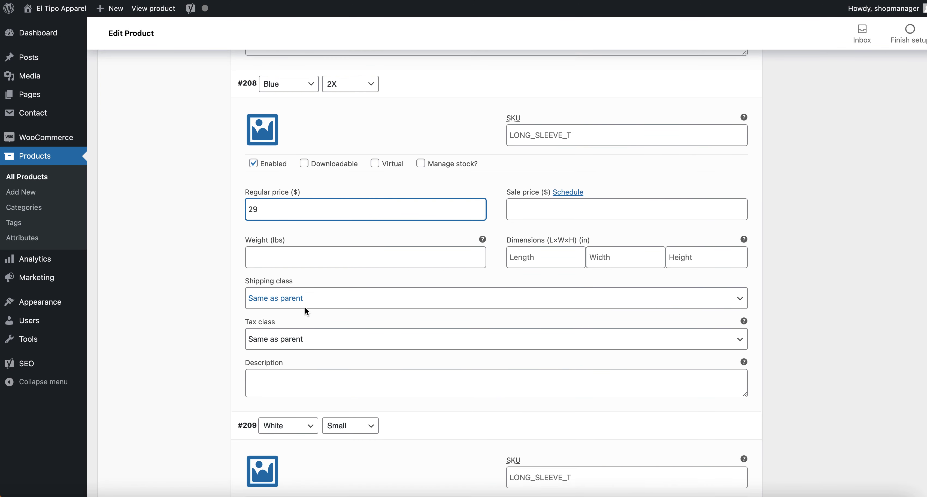
pyautogui.doubleClick(276, 341)
pyautogui.write('29')
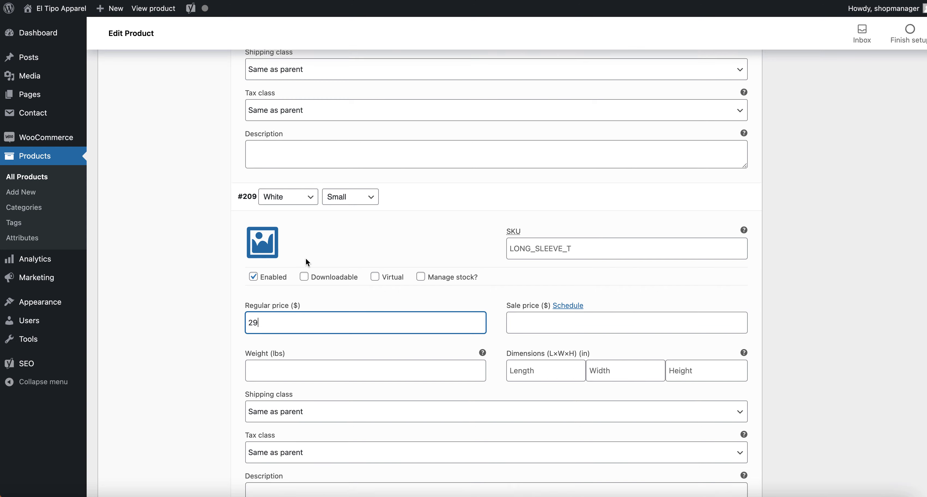
pyautogui.scroll(-6, 306, 262)
pyautogui.doubleClick(275, 316)
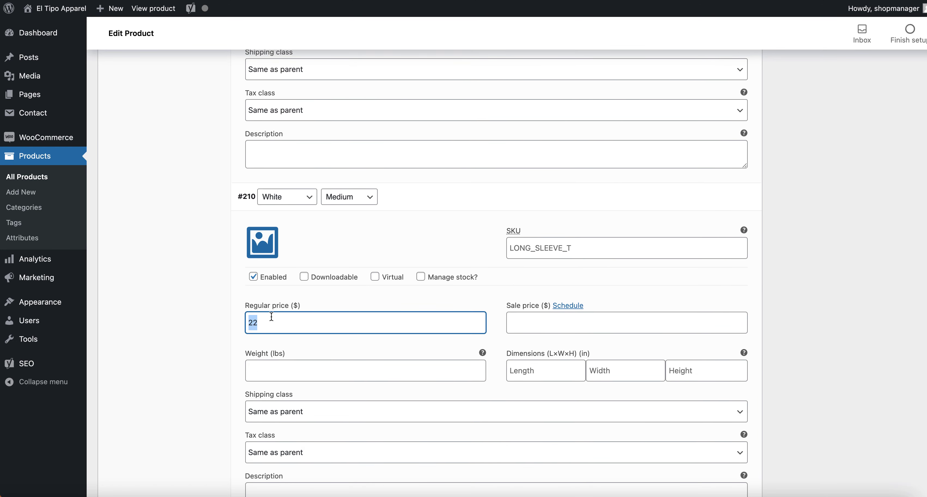
pyautogui.write('29')
pyautogui.scroll(-6, 312, 240)
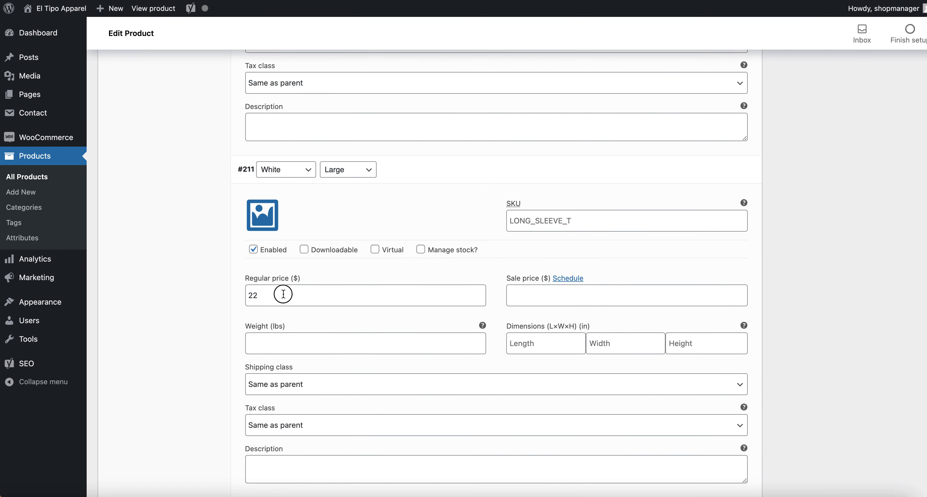
pyautogui.doubleClick(280, 294)
pyautogui.write('29')
pyautogui.scroll(-6, 297, 255)
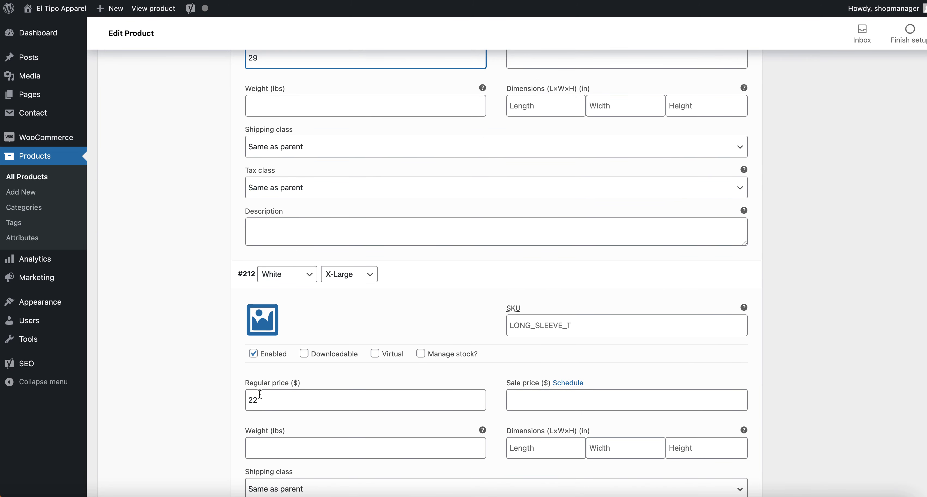
pyautogui.doubleClick(273, 400)
pyautogui.write('29')
pyautogui.scroll(-6, 305, 276)
pyautogui.scroll(-6, 305, 277)
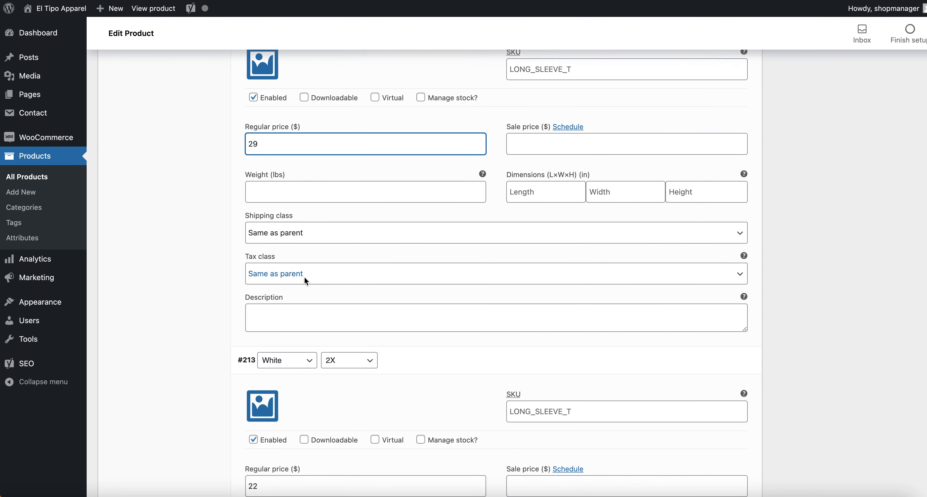
pyautogui.doubleClick(280, 337)
pyautogui.write('29')
pyautogui.scroll(-1, 308, 210)
pyautogui.scroll(-5, 308, 210)
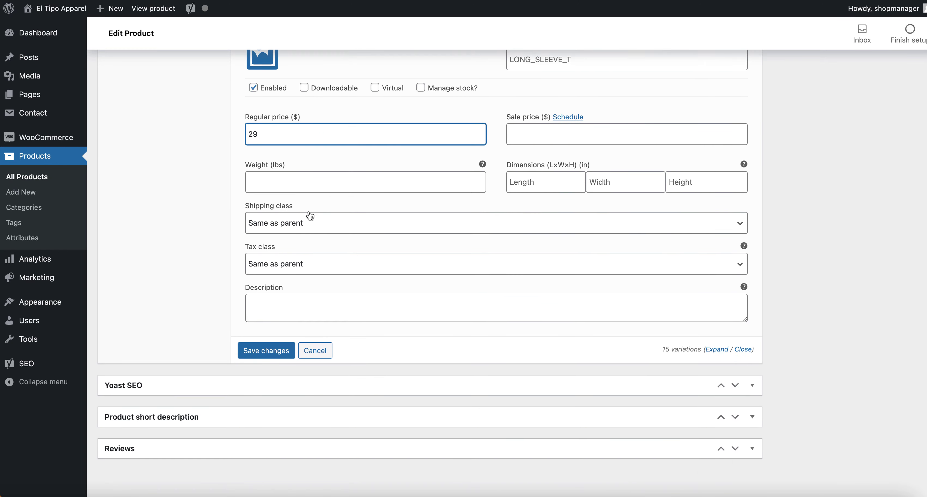
pyautogui.click(266, 352)
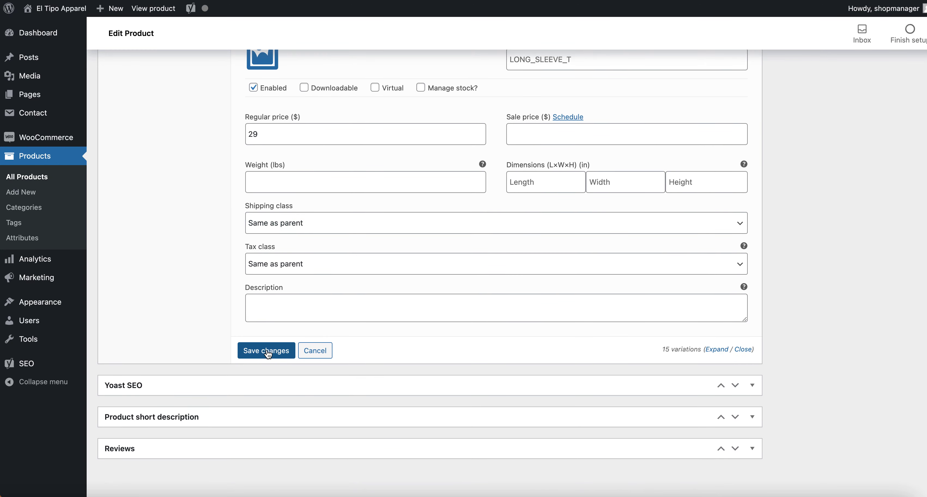
# Save the $29 variation prices and update the Long Sleeve Dry Fit T Shirt until 'Product updated' shows.
pyautogui.click(267, 351)
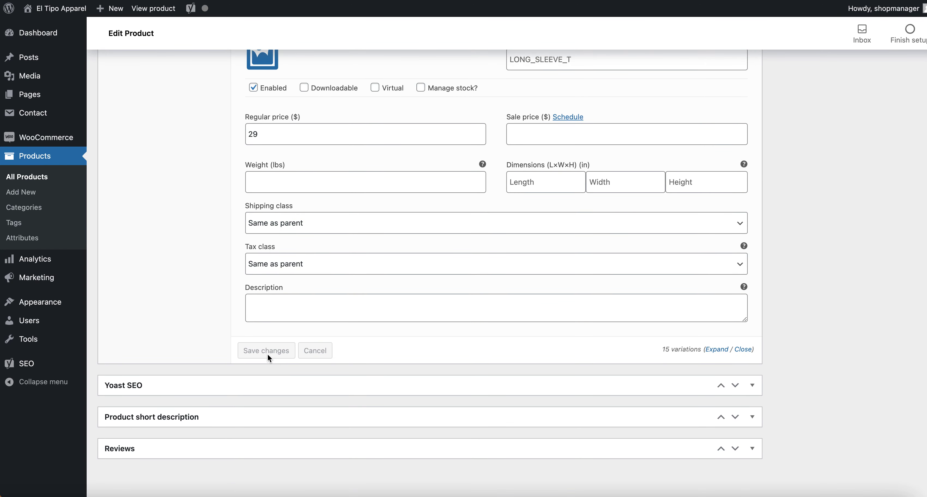
pyautogui.scroll(15, 772, 282)
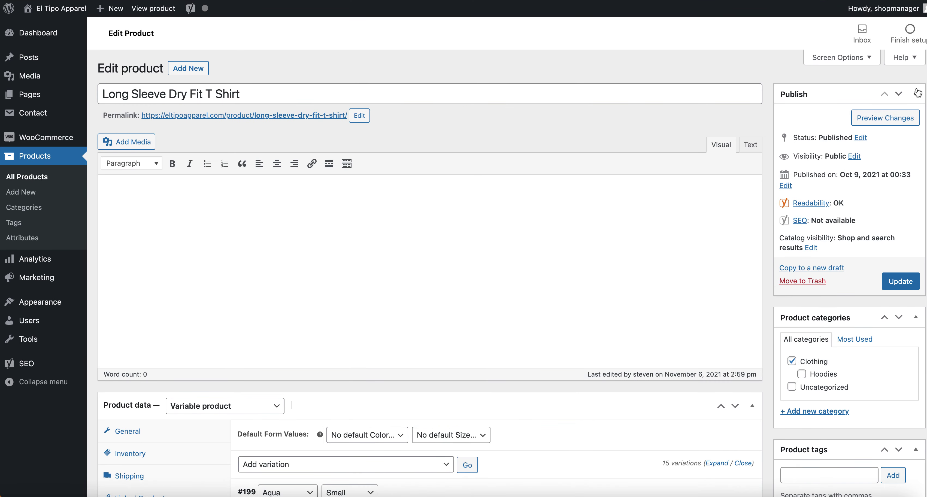
pyautogui.click(915, 94)
pyautogui.click(915, 93)
pyautogui.click(899, 281)
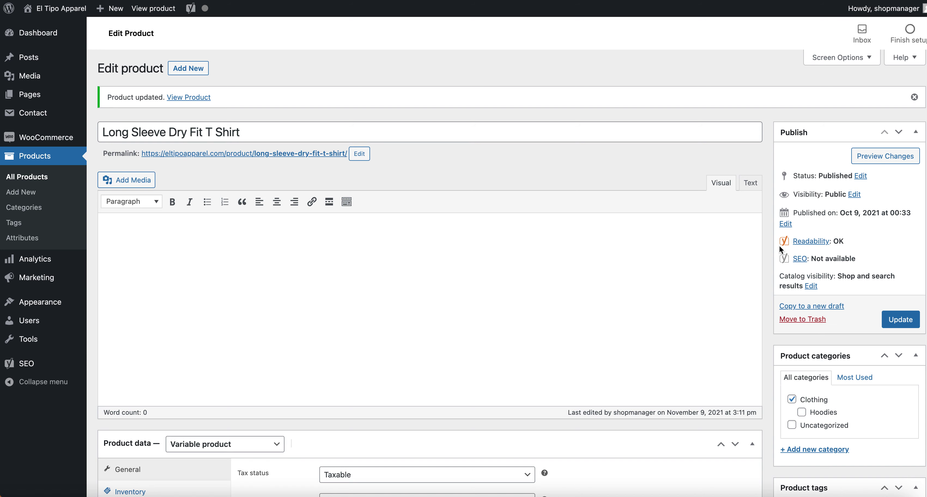
pyautogui.scroll(-8, 770, 235)
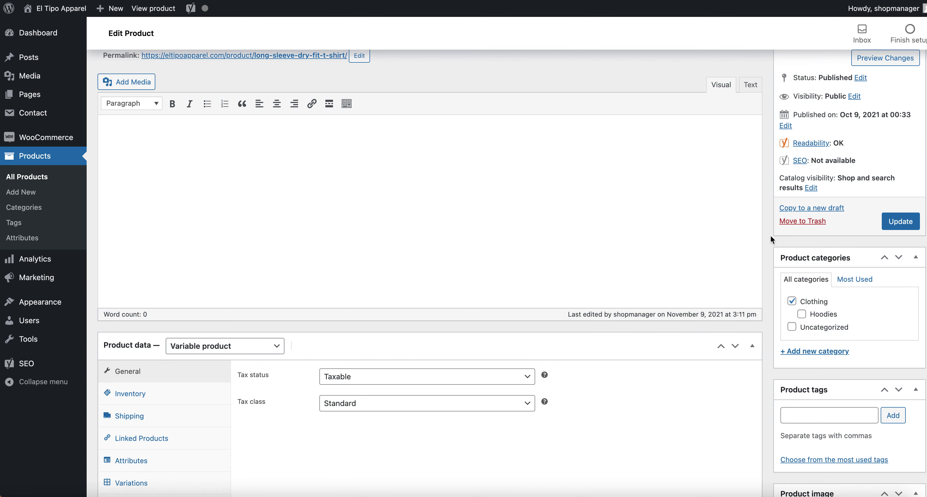
pyautogui.scroll(8, 769, 234)
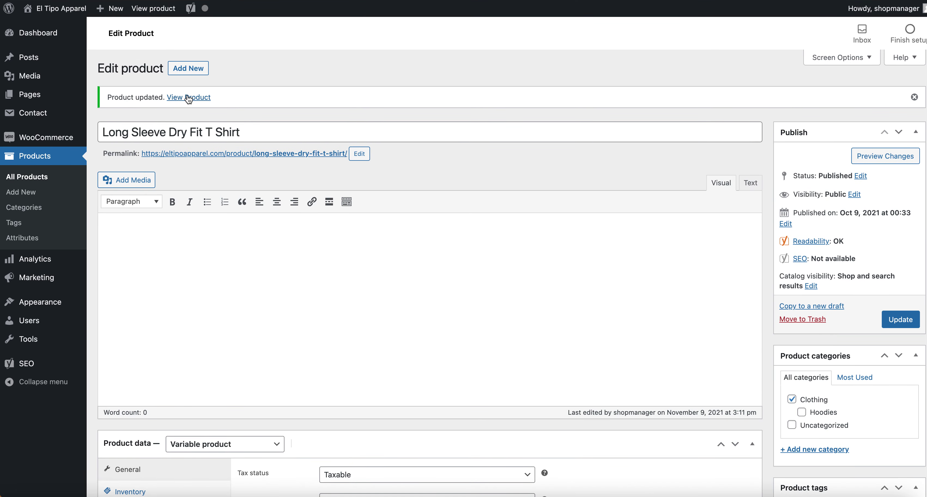
# View the live Long Sleeve Dry Fit T Shirt page, checking its colours and the $29.00 price.
pyautogui.click(197, 99)
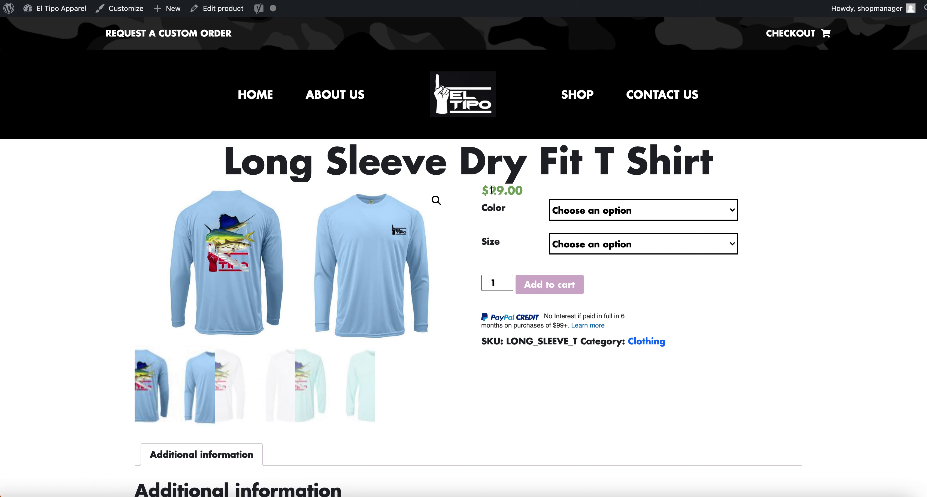
pyautogui.tripleClick(467, 197)
pyautogui.click(590, 211)
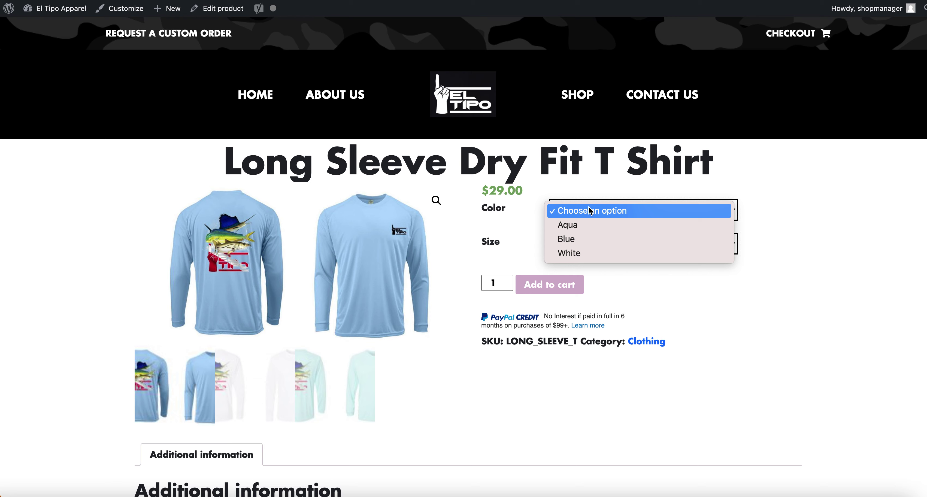
pyautogui.click(590, 210)
pyautogui.moveTo(487, 191); pyautogui.dragTo(549, 194)
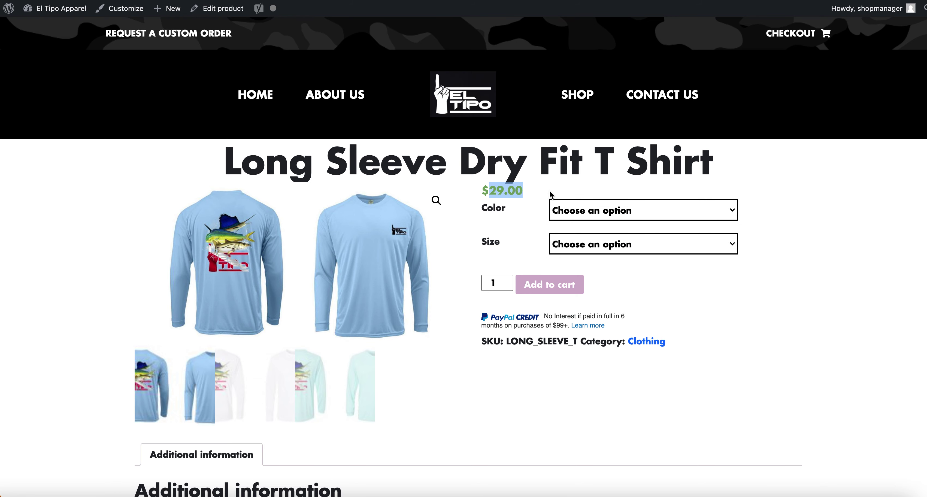
pyautogui.tripleClick(524, 194)
pyautogui.click(556, 196)
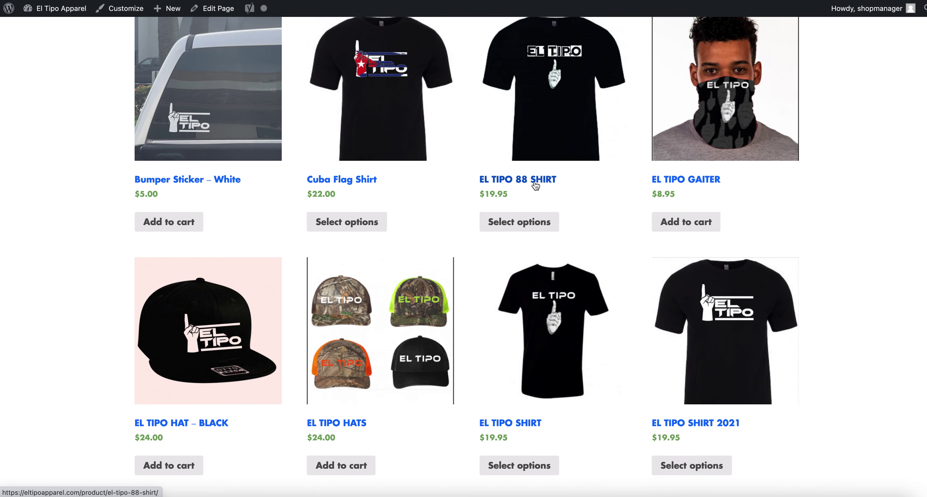
# View the EL TIPO SHIRT store page at $19.95 and check its Small-to-2X size options.
pyautogui.scroll(1, 535, 185)
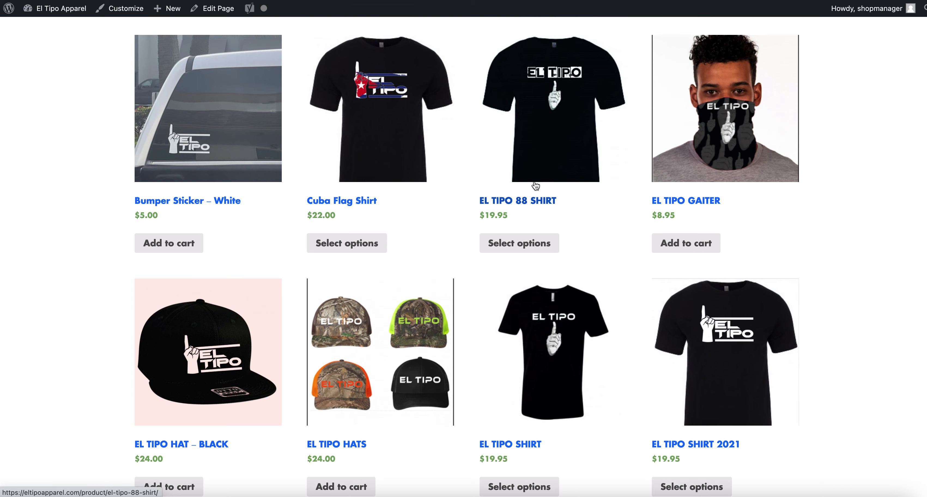
pyautogui.click(557, 370)
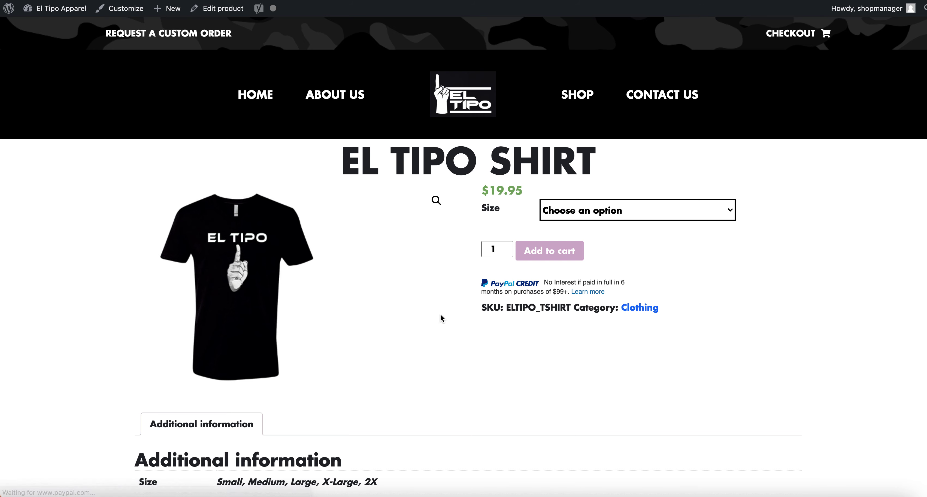
pyautogui.click(575, 209)
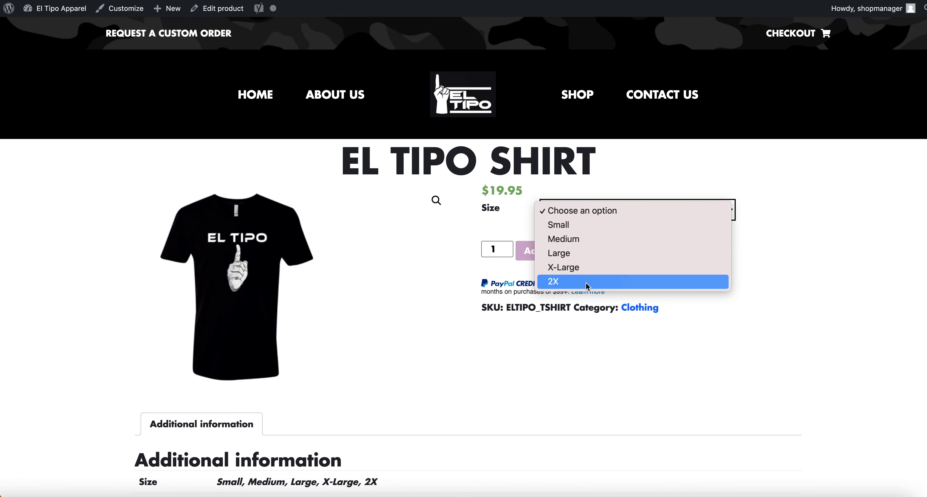
pyautogui.click(523, 365)
pyautogui.scroll(-2, 283, 180)
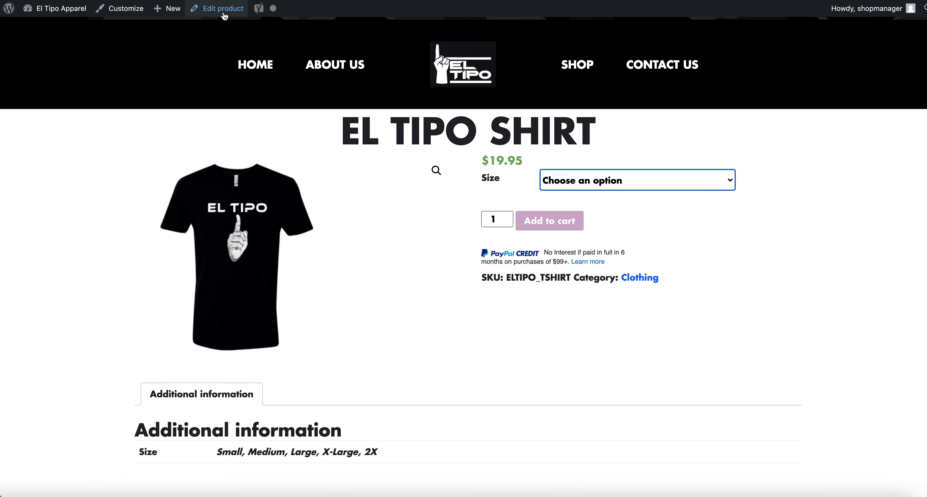
pyautogui.click(626, 174)
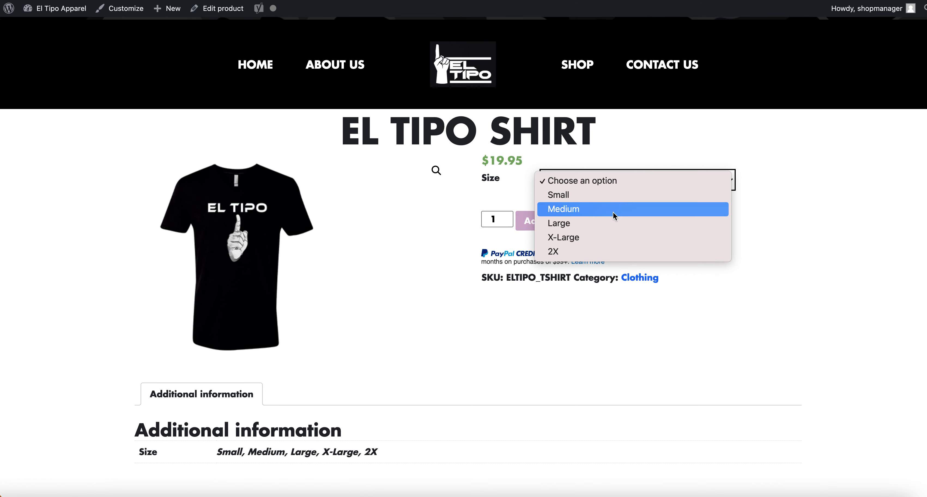
pyautogui.click(593, 263)
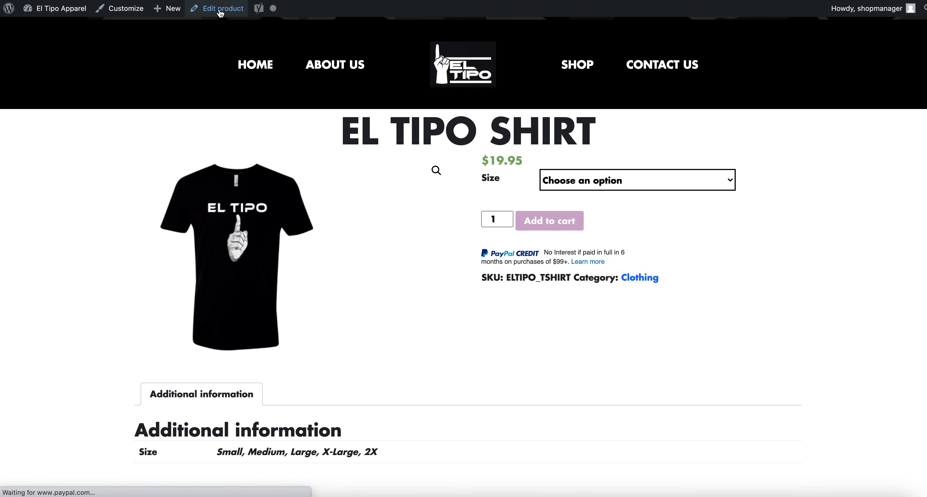
pyautogui.click(220, 11)
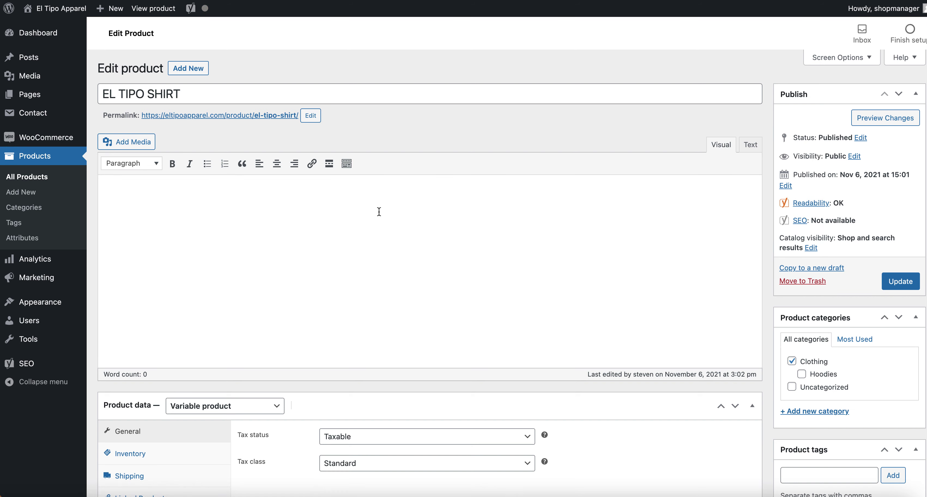
# Keep the EL TIPO SHIRT as a variable product and expand its Size attribute.
pyautogui.scroll(-5, 297, 166)
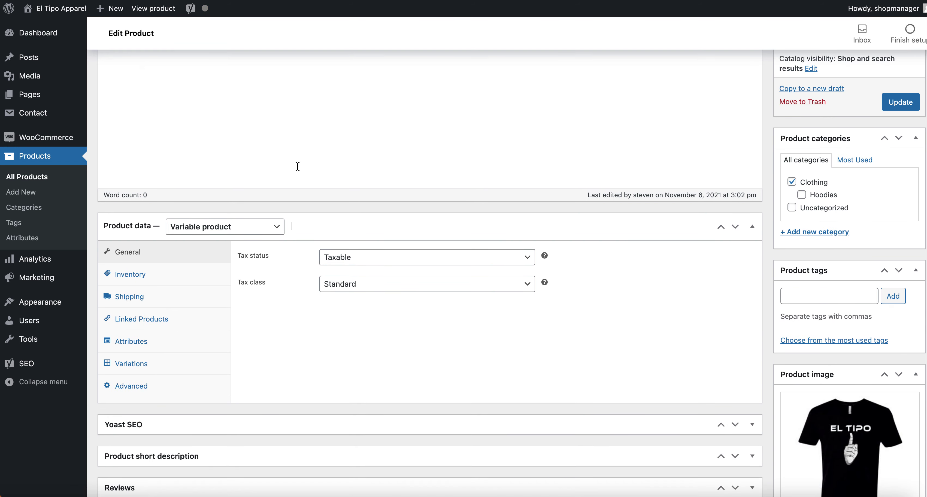
pyautogui.click(229, 232)
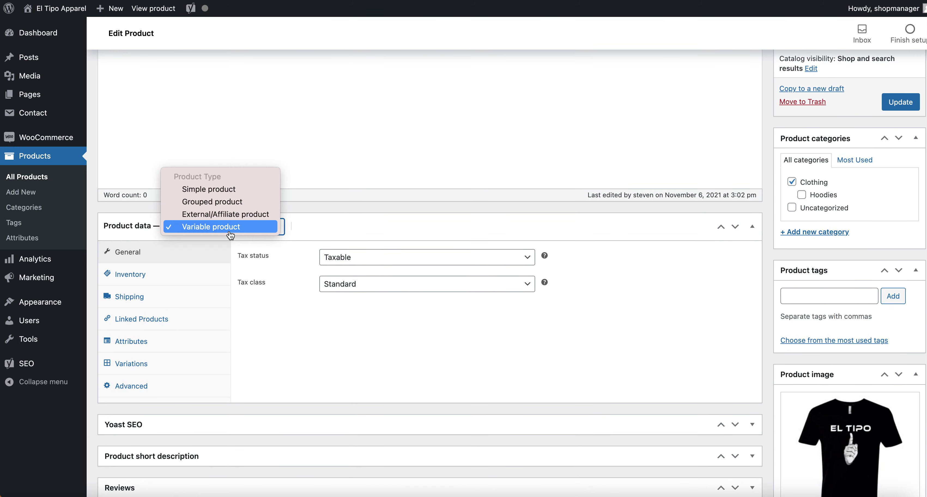
pyautogui.click(256, 227)
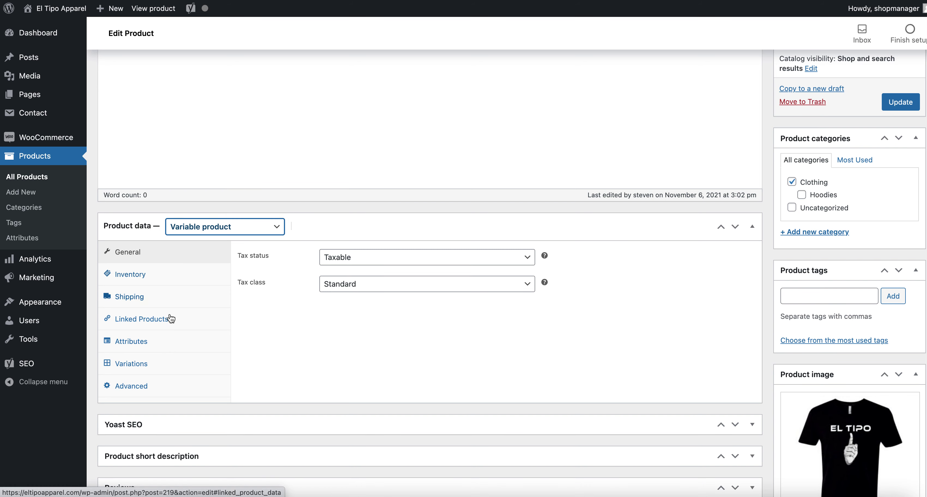
pyautogui.click(166, 342)
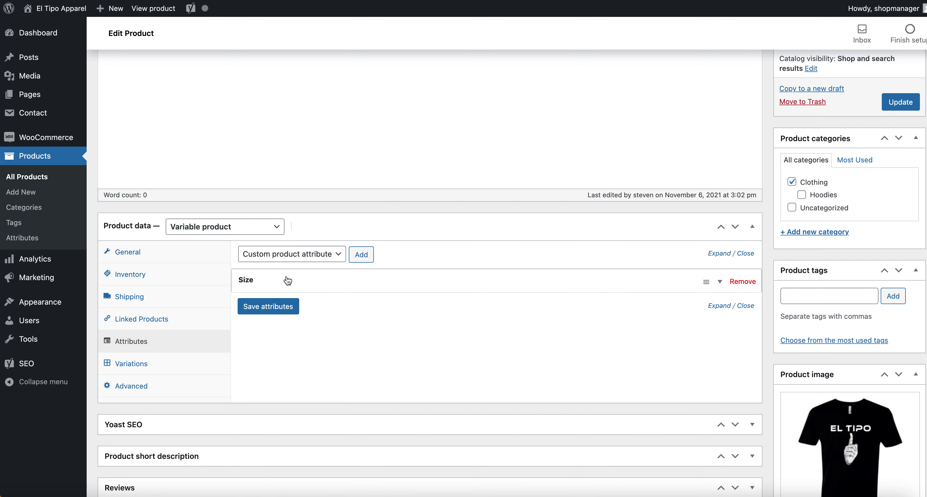
pyautogui.click(272, 278)
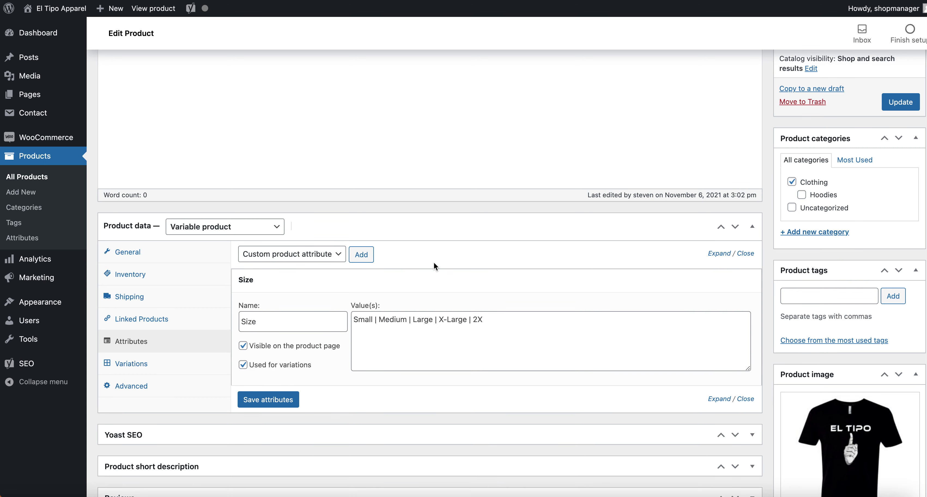
pyautogui.scroll(-3, 434, 266)
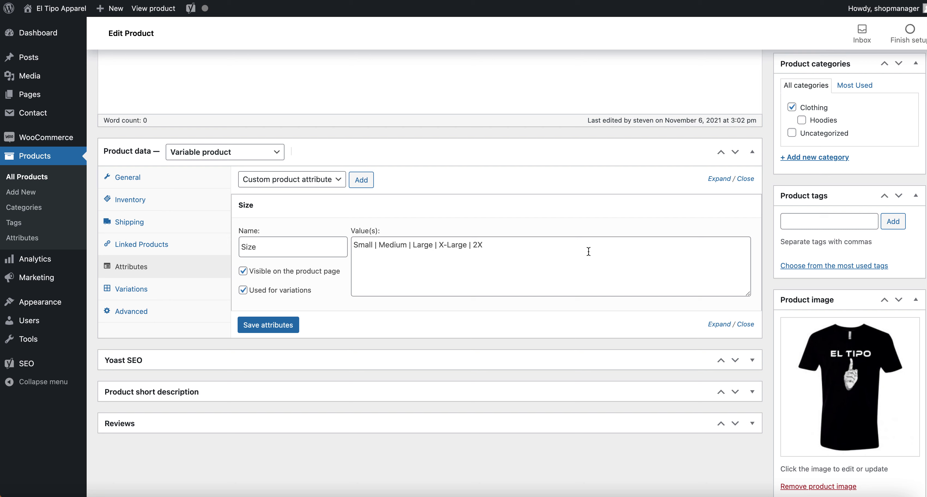
# Append ' | 3X' to the Size values and save the attributes.
pyautogui.click(534, 248)
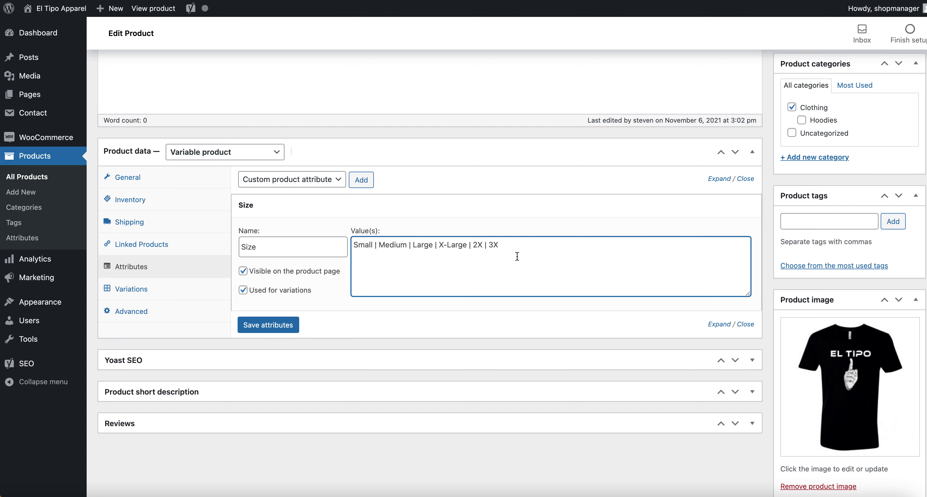
pyautogui.moveTo(481, 248); pyautogui.dragTo(489, 245)
pyautogui.click(513, 255)
pyautogui.moveTo(483, 247); pyautogui.dragTo(491, 246)
pyautogui.click(511, 242)
pyautogui.moveTo(481, 245); pyautogui.dragTo(513, 245)
pyautogui.click(266, 325)
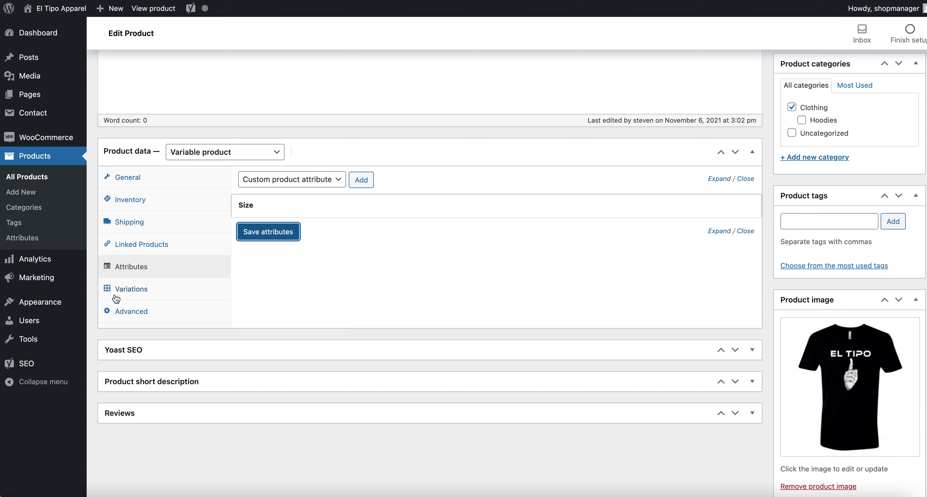
pyautogui.click(132, 293)
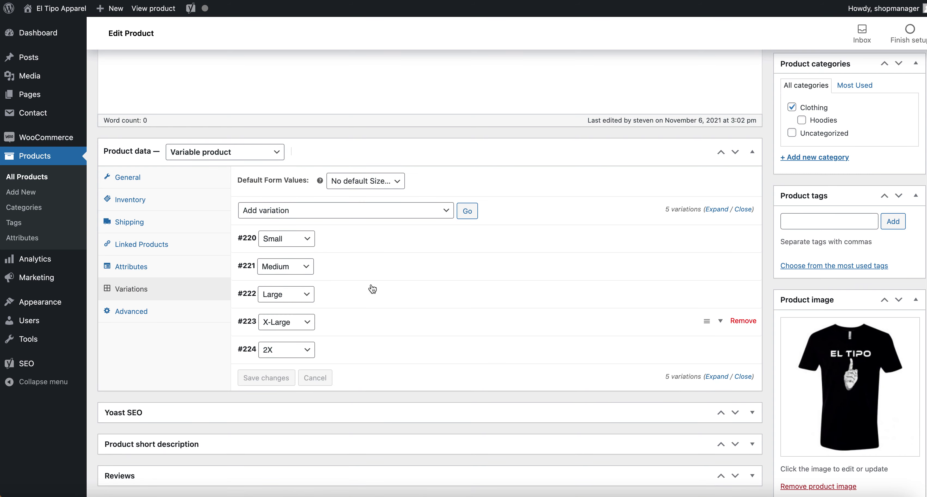
# Browse the Variations bulk-action list and leave 'Add variation' selected.
pyautogui.scroll(-1, 372, 288)
pyautogui.click(301, 178)
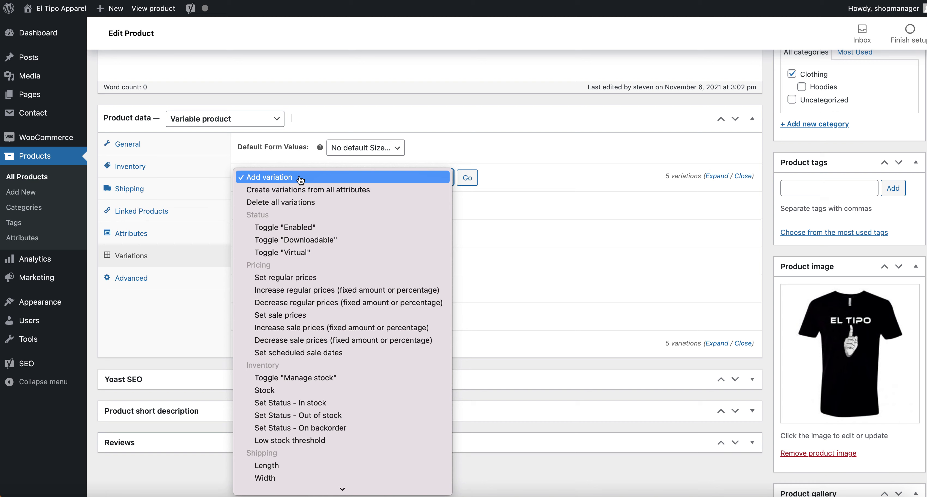
pyautogui.scroll(-1, 335, 237)
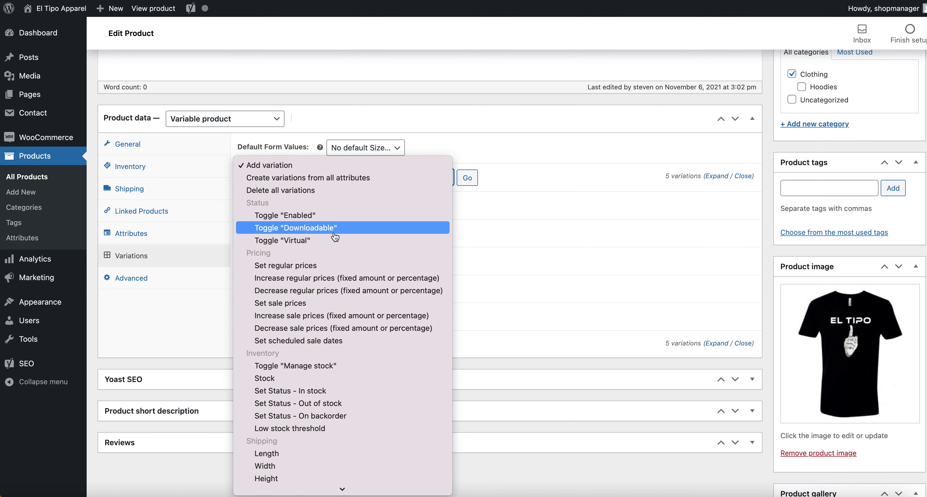
pyautogui.scroll(-3, 326, 305)
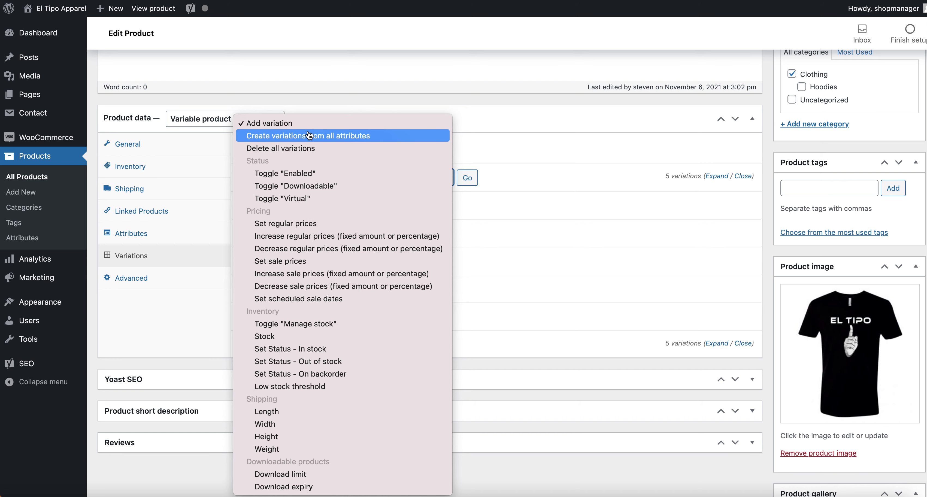
pyautogui.click(538, 147)
pyautogui.click(446, 177)
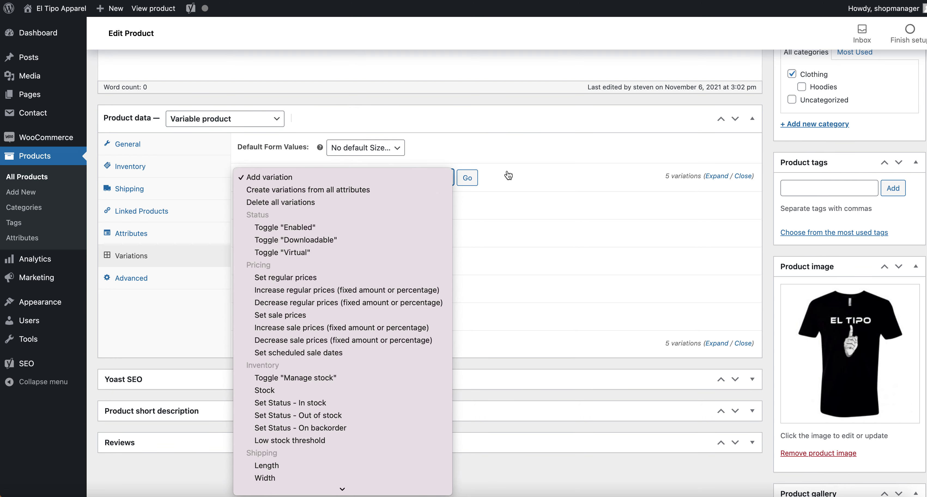
pyautogui.click(447, 180)
pyautogui.click(448, 184)
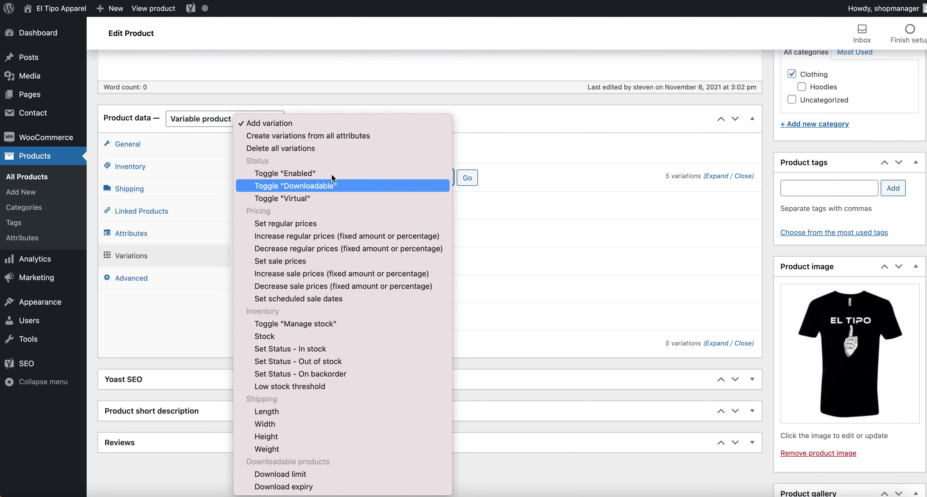
pyautogui.click(334, 124)
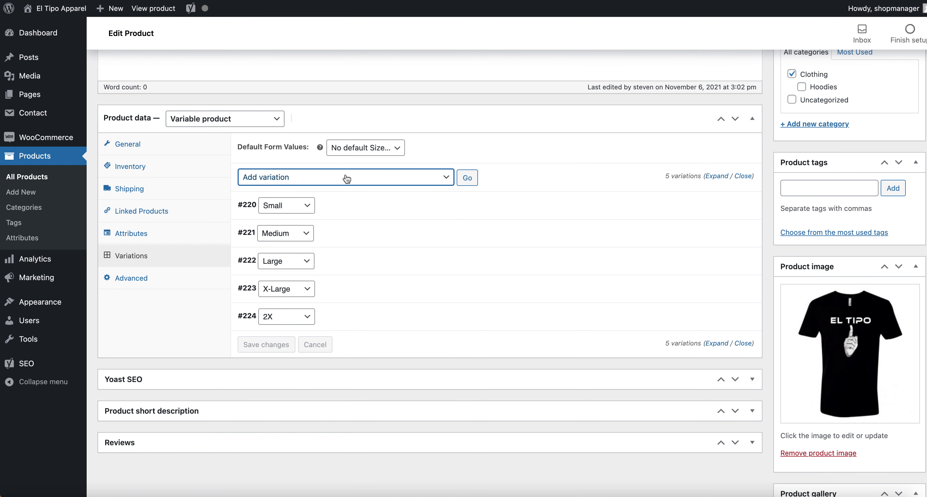
# Add a new variation and set its size to 3X.
pyautogui.click(467, 178)
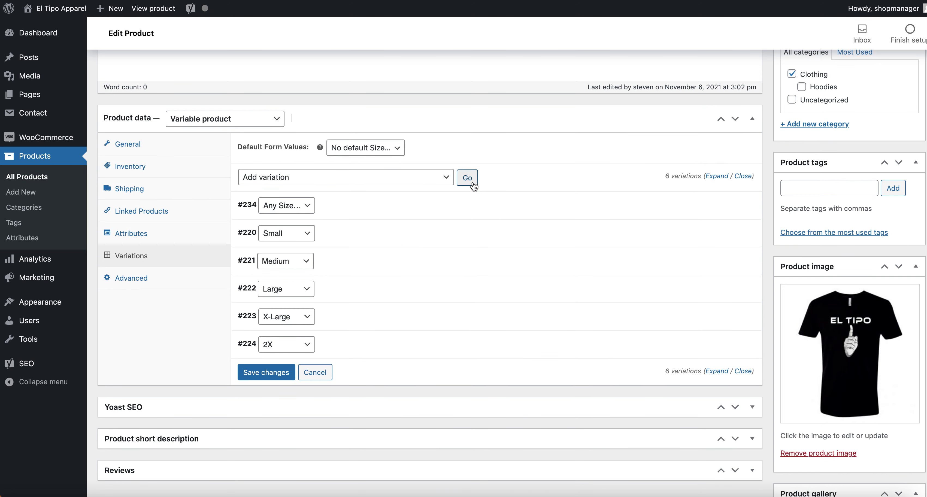
pyautogui.click(292, 213)
pyautogui.click(345, 207)
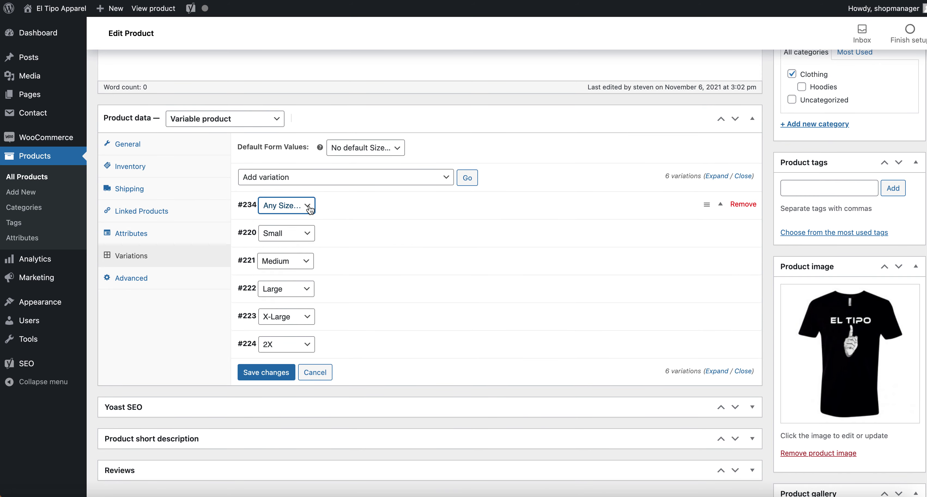
pyautogui.click(356, 209)
pyautogui.click(292, 205)
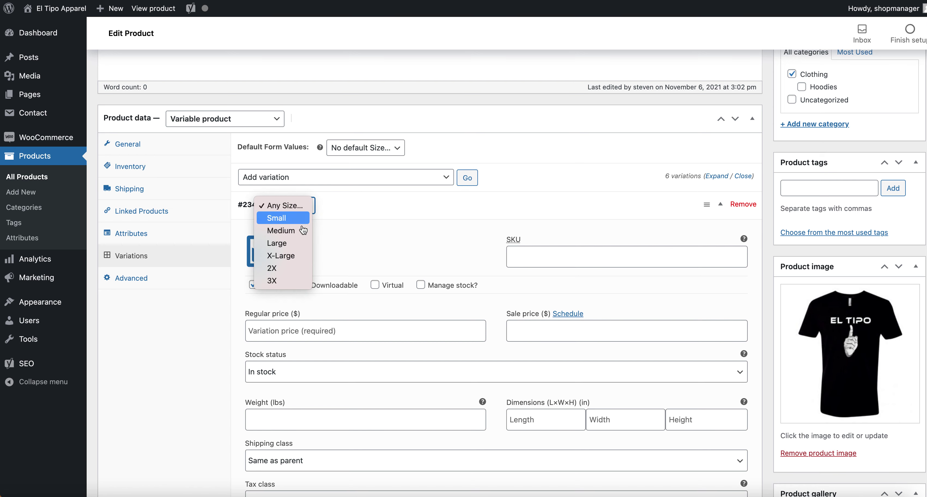
pyautogui.click(282, 280)
# Copy the Small variation's 19.95 regular price into the 3X variation.
pyautogui.scroll(-5, 334, 238)
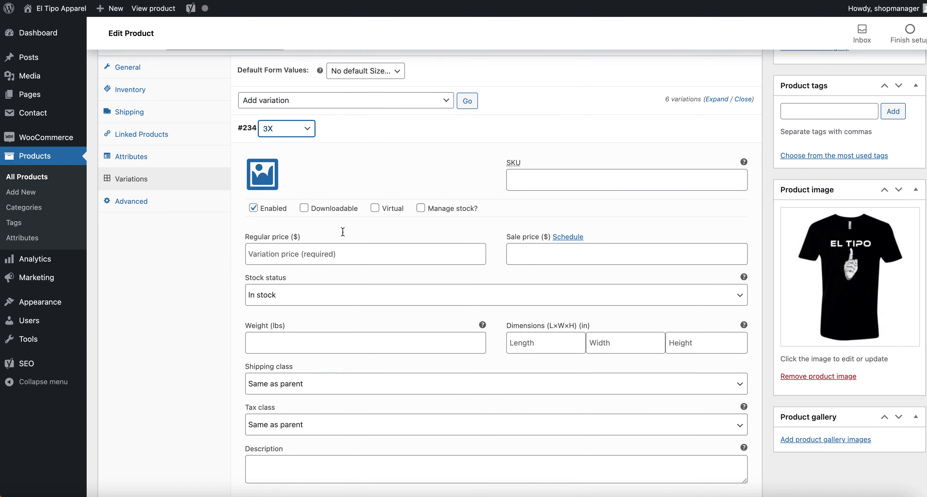
pyautogui.scroll(-2, 342, 233)
pyautogui.click(349, 398)
pyautogui.scroll(-3, 354, 392)
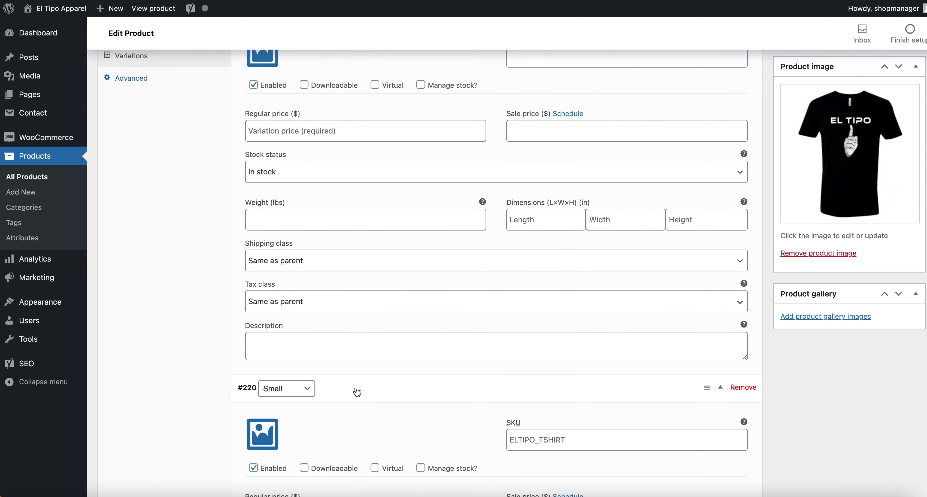
pyautogui.click(326, 389)
pyautogui.press('super+a')
pyautogui.press('super+c')
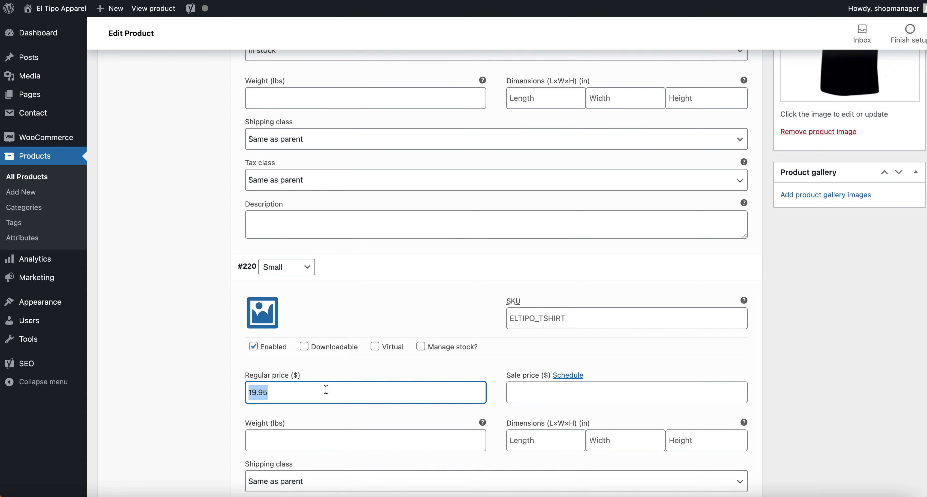
pyautogui.scroll(3, 326, 389)
pyautogui.scroll(4, 325, 388)
pyautogui.click(304, 234)
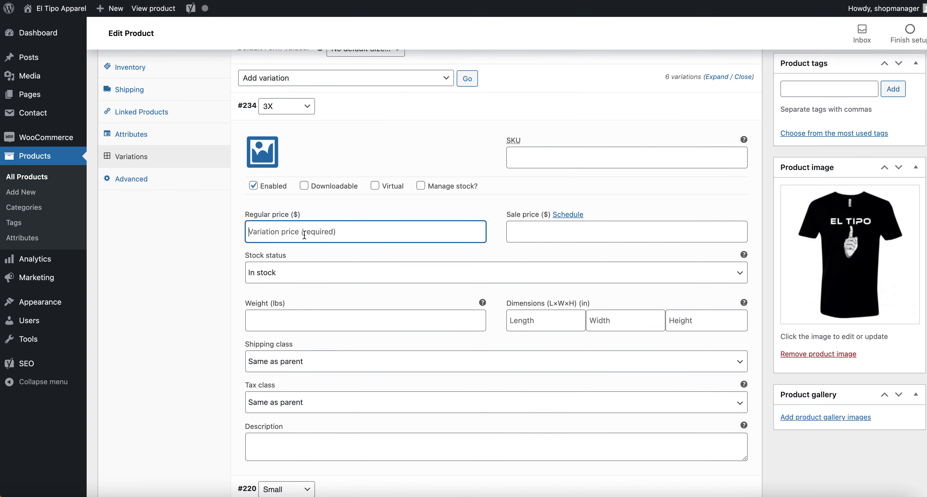
pyautogui.press('super+v')
pyautogui.scroll(-3, 397, 187)
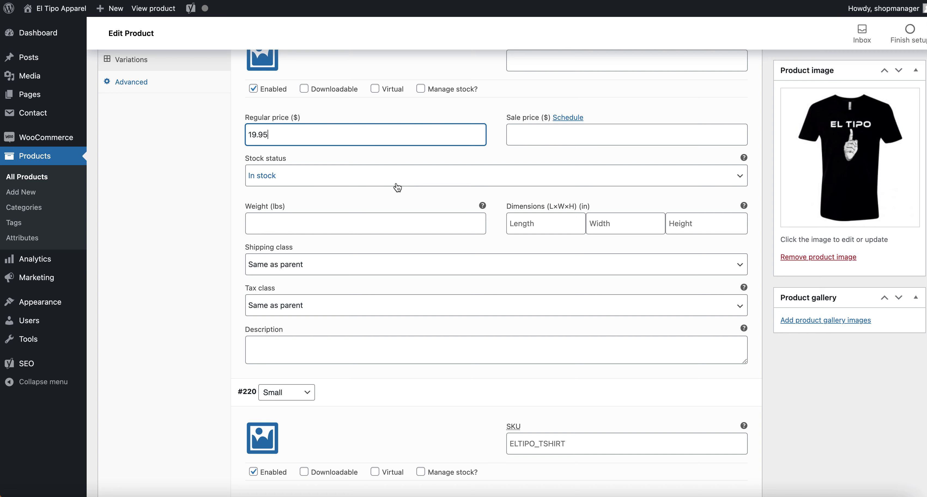
pyautogui.scroll(-5, 397, 186)
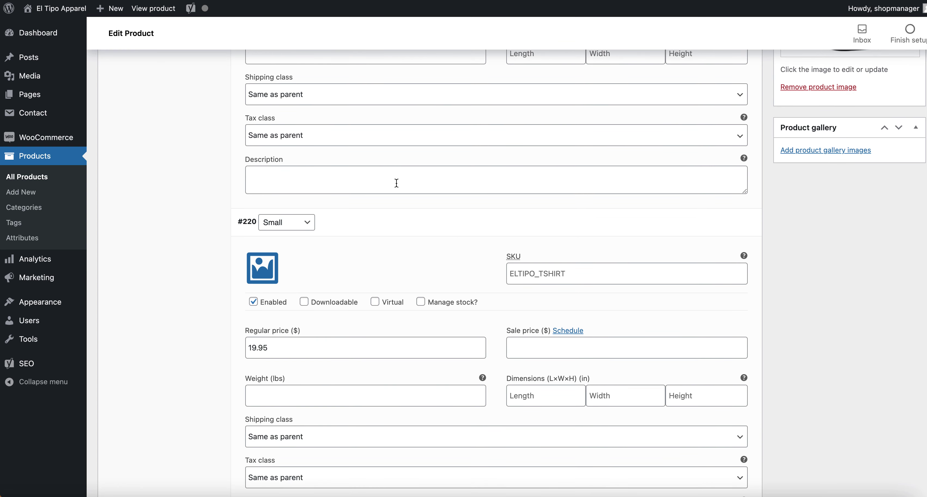
pyautogui.scroll(6, 396, 183)
pyautogui.moveTo(321, 182); pyautogui.dragTo(240, 182)
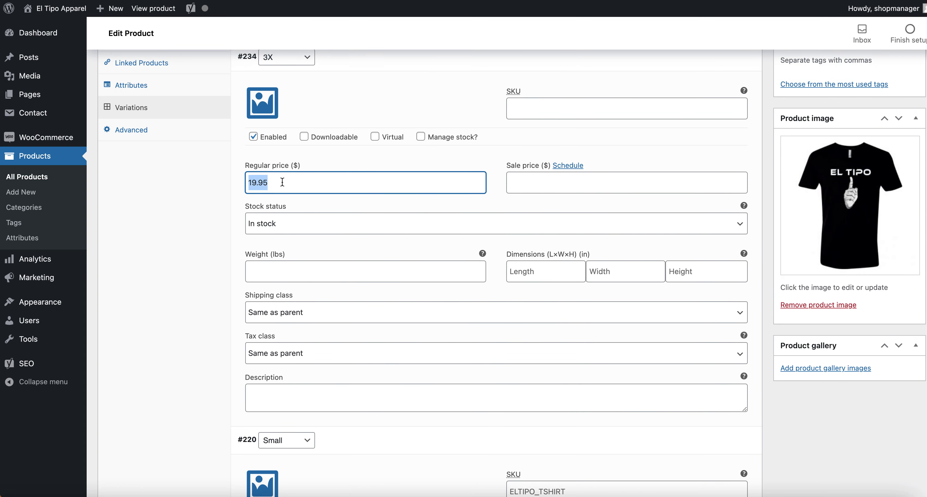
pyautogui.click(282, 182)
# Move the 3X variation to the end after 2X and save the variations.
pyautogui.scroll(2, 321, 201)
pyautogui.click(360, 124)
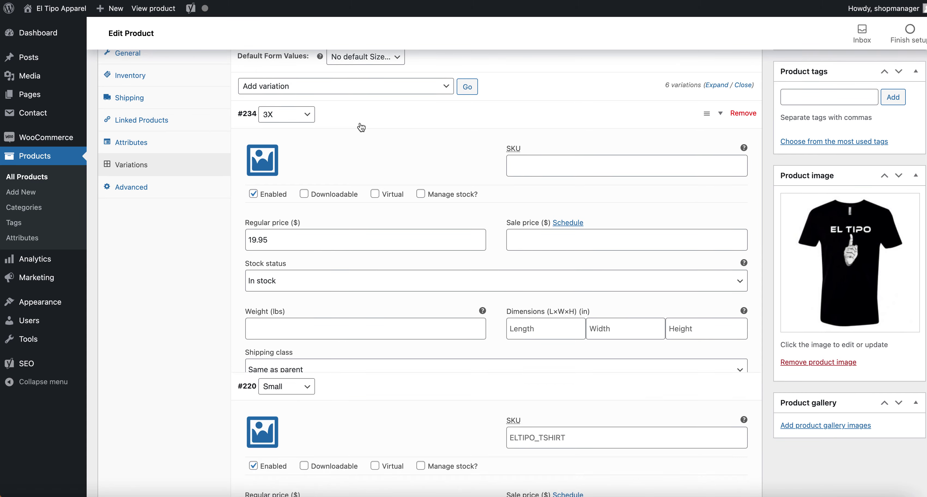
pyautogui.click(358, 139)
pyautogui.moveTo(360, 124); pyautogui.dragTo(361, 136)
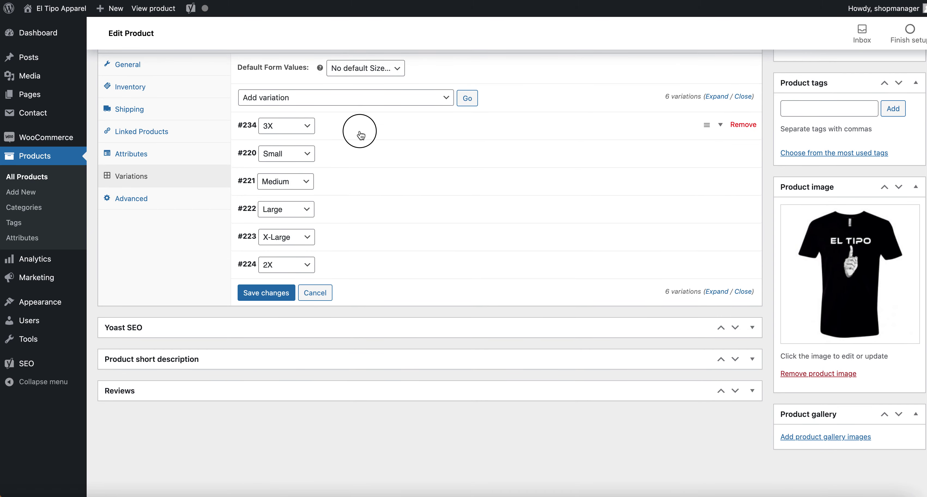
pyautogui.click(361, 136)
pyautogui.click(397, 123)
pyautogui.moveTo(704, 125); pyautogui.dragTo(685, 267)
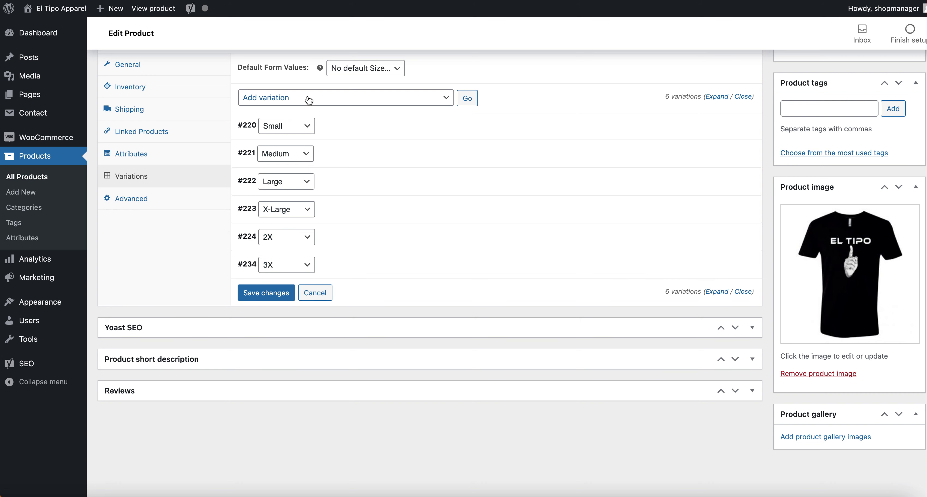
pyautogui.click(272, 295)
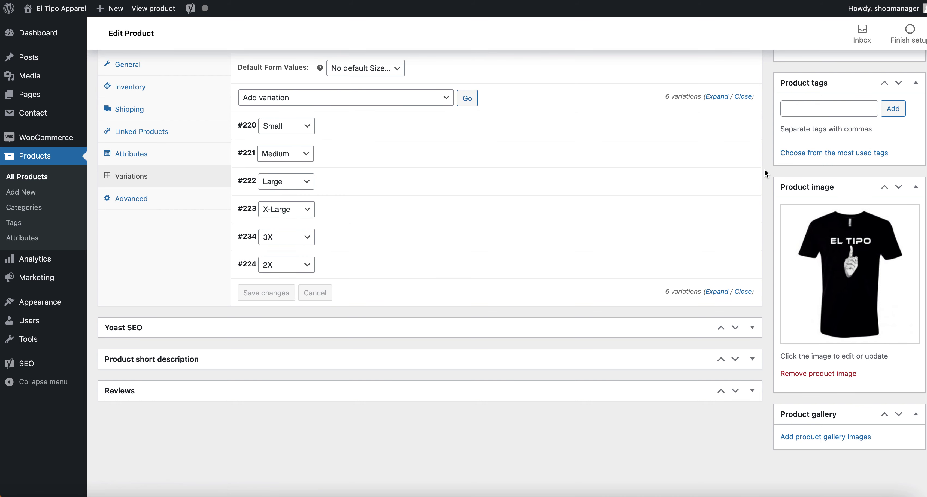
pyautogui.scroll(10, 764, 168)
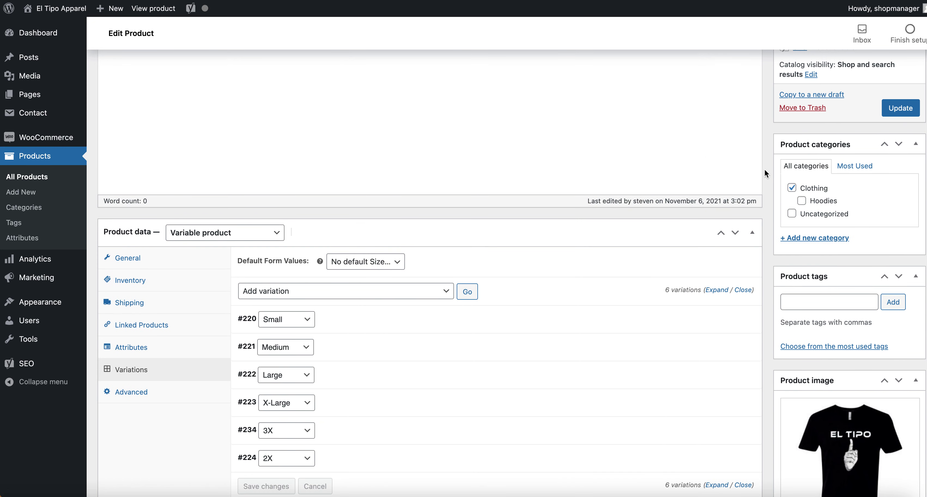
# Update the EL TIPO SHIRT and confirm 3X appears in its product page's Size list.
pyautogui.click(913, 141)
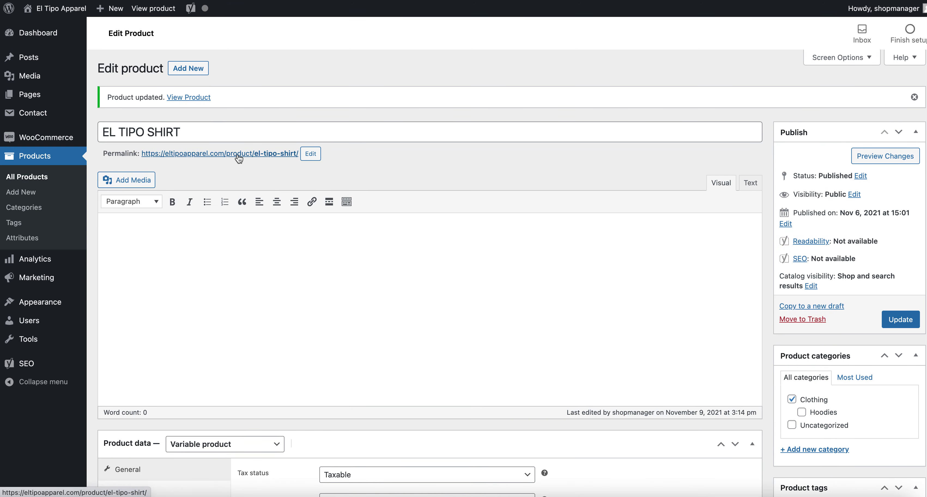
pyautogui.click(238, 154)
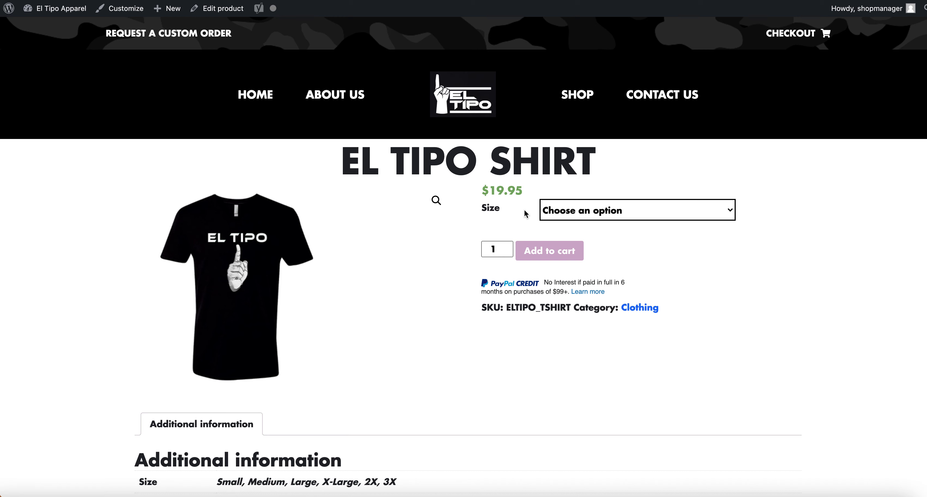
pyautogui.click(609, 211)
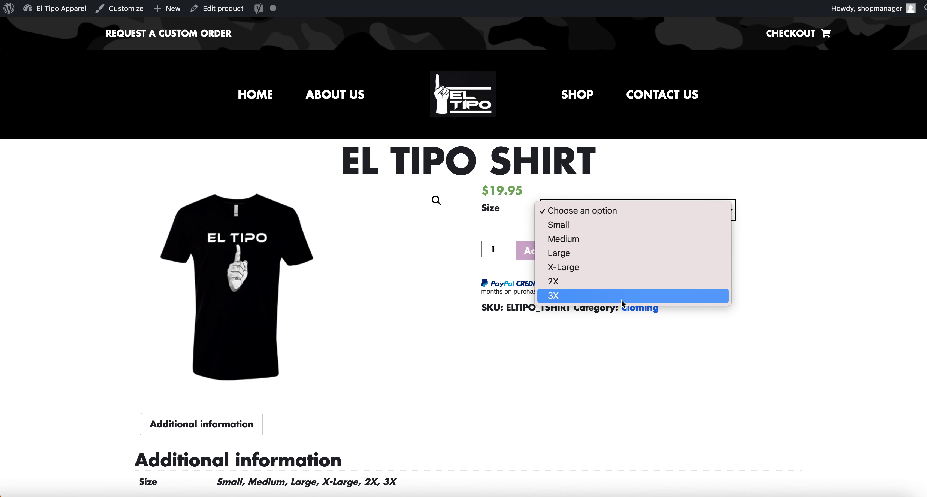
pyautogui.click(465, 340)
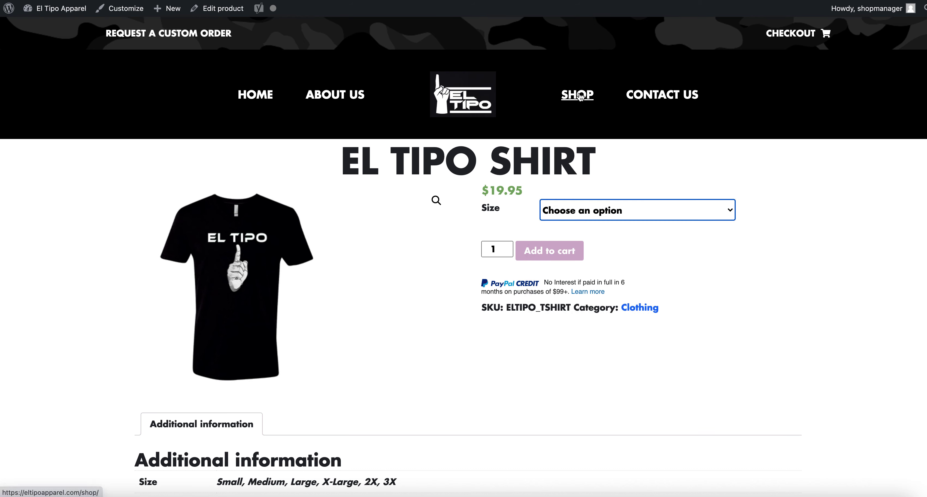
# Go to the storefront Shop page and scroll through its 12 products.
pyautogui.click(580, 96)
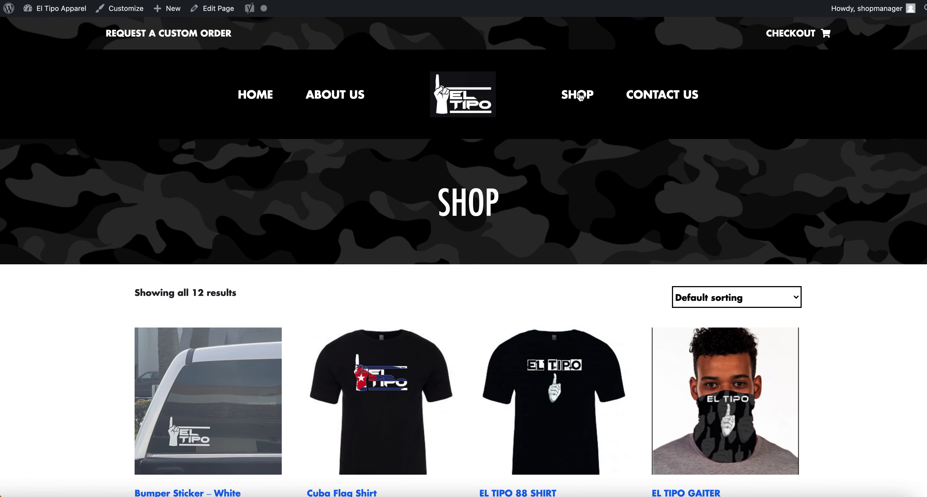
pyautogui.scroll(-3, 813, 274)
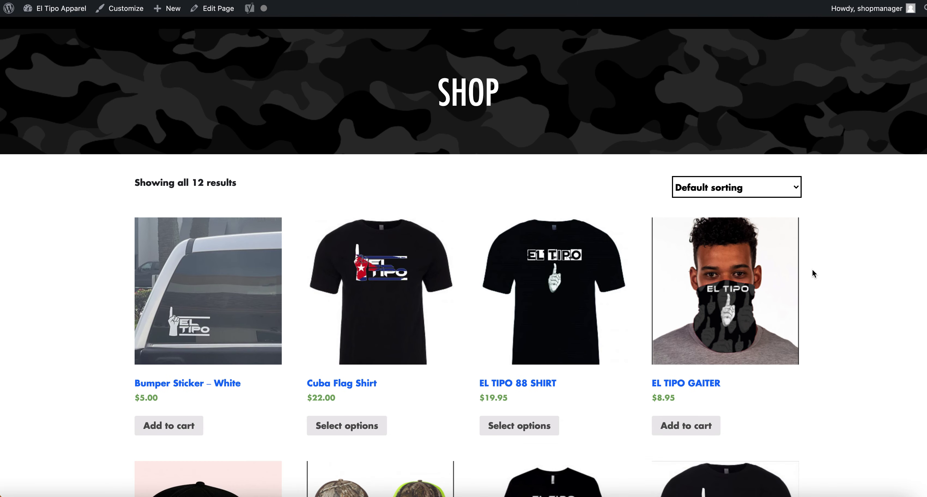
pyautogui.scroll(3, 813, 274)
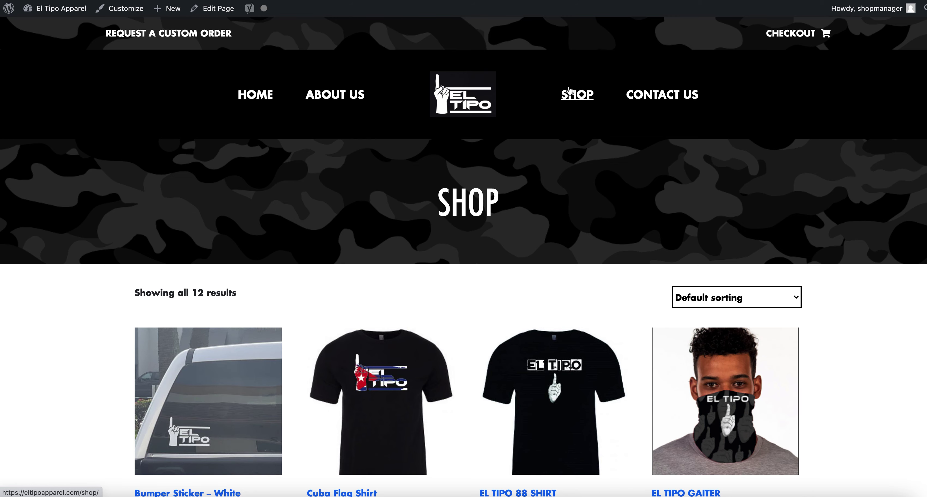
# Reload the shop page, then go to WooCommerce Settings from the dashboard.
pyautogui.click(569, 90)
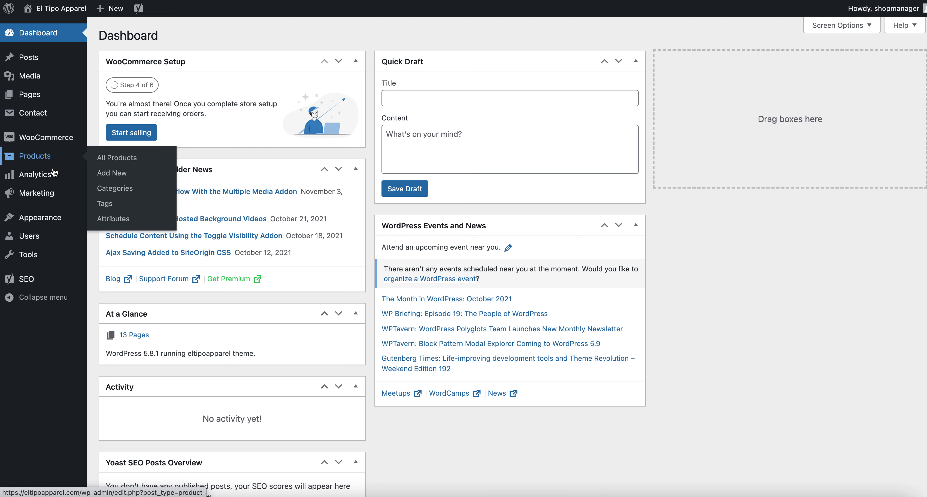
pyautogui.moveTo(54, 176)
pyautogui.moveTo(54, 137)
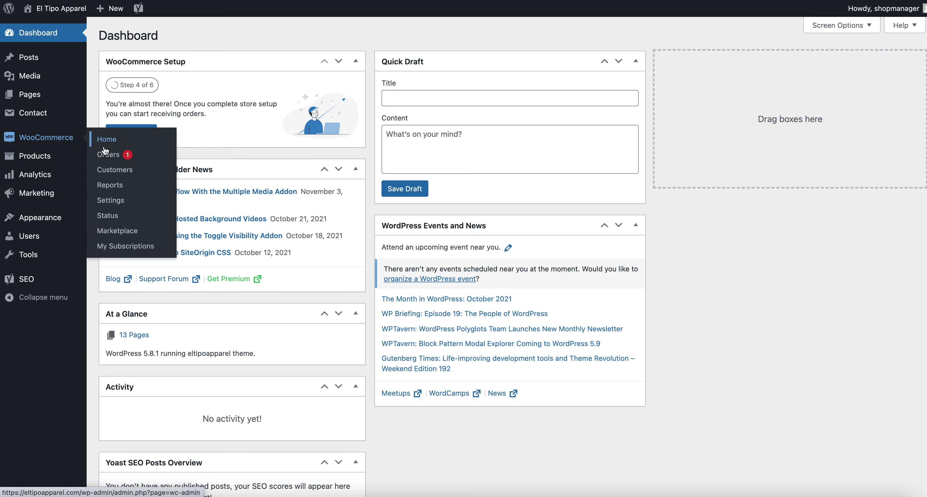
pyautogui.click(116, 199)
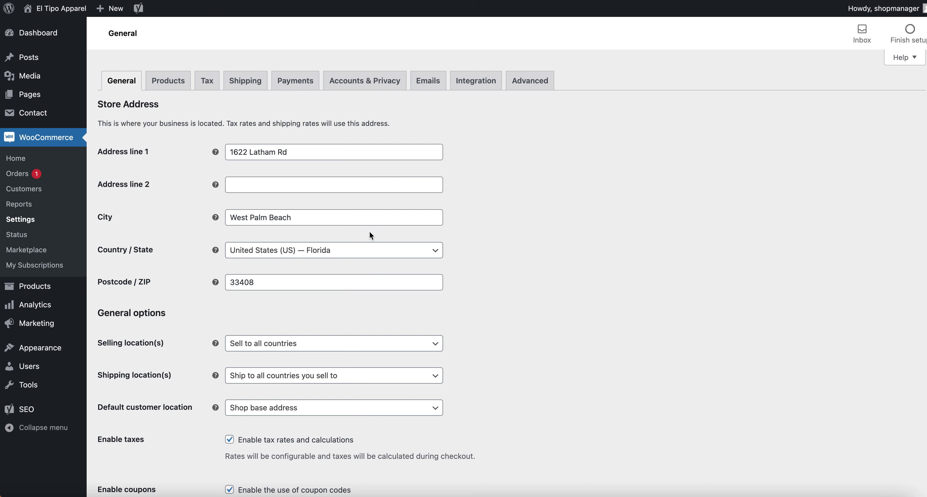
# Review the General settings, keep selling to all countries, and move to Shipping.
pyautogui.click(469, 221)
pyautogui.scroll(-3, 459, 229)
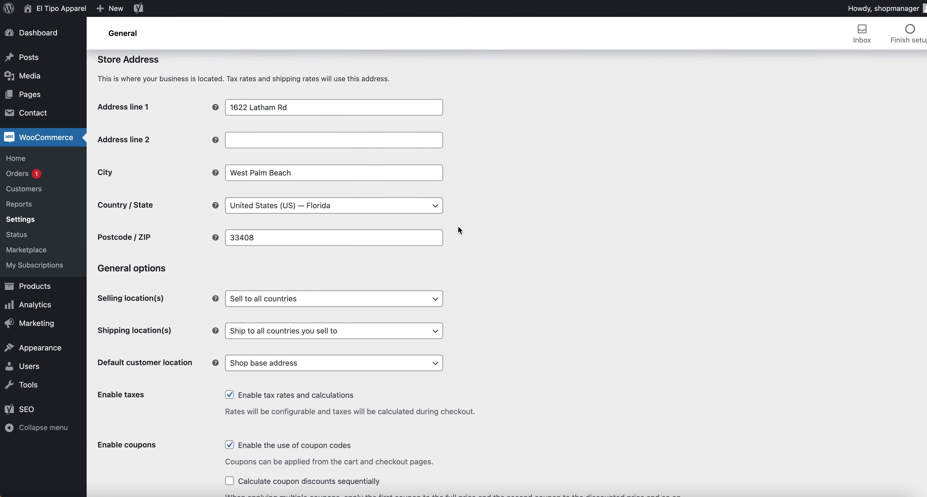
pyautogui.scroll(-10, 458, 226)
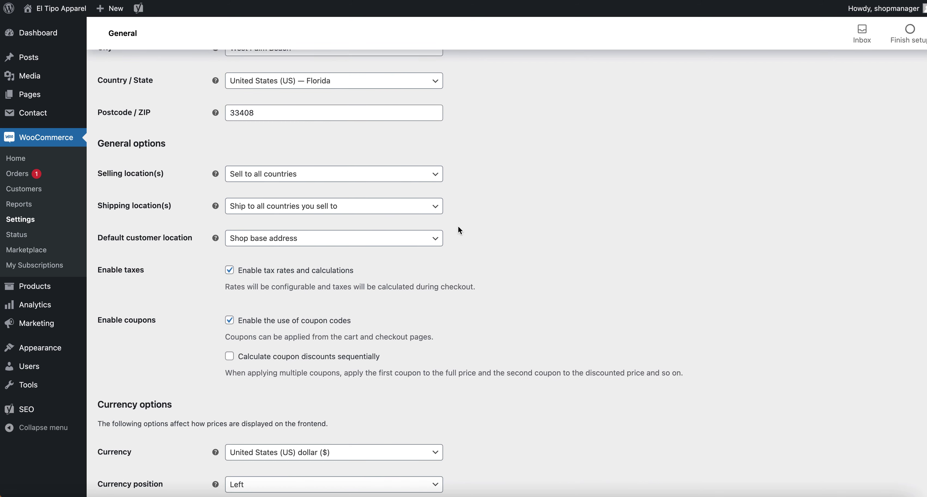
pyautogui.scroll(9, 457, 225)
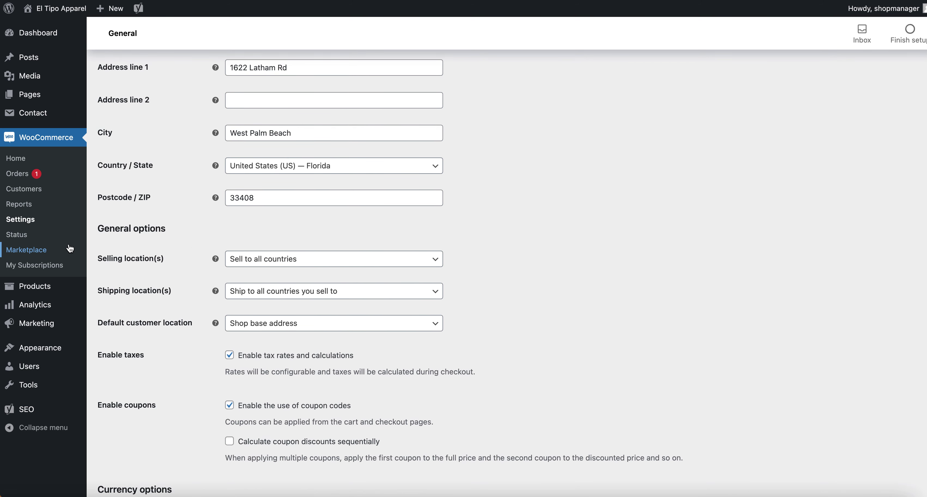
pyautogui.moveTo(94, 258); pyautogui.dragTo(166, 262)
pyautogui.click(286, 264)
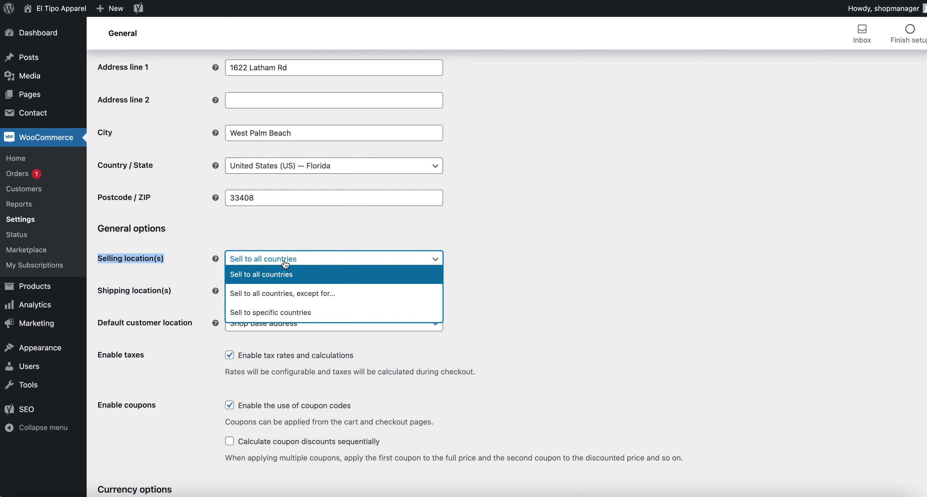
pyautogui.click(286, 264)
pyautogui.click(502, 258)
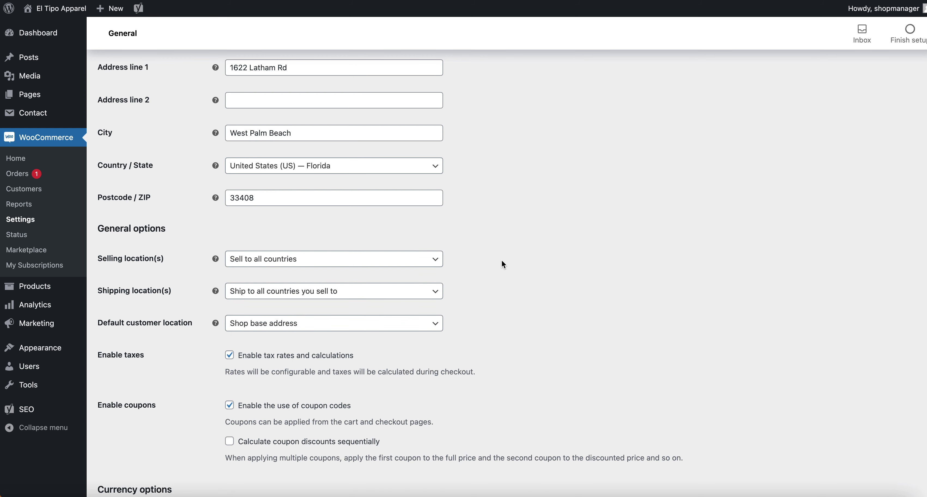
pyautogui.scroll(4, 472, 257)
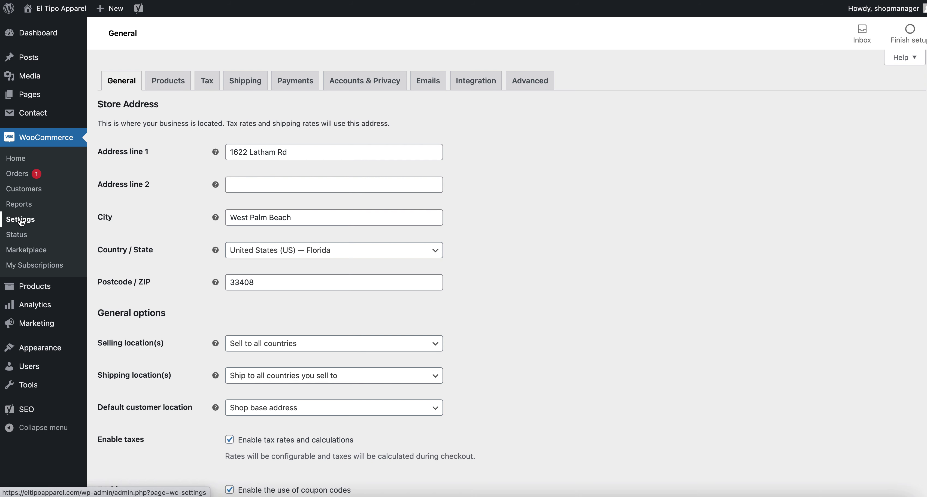
pyautogui.click(244, 83)
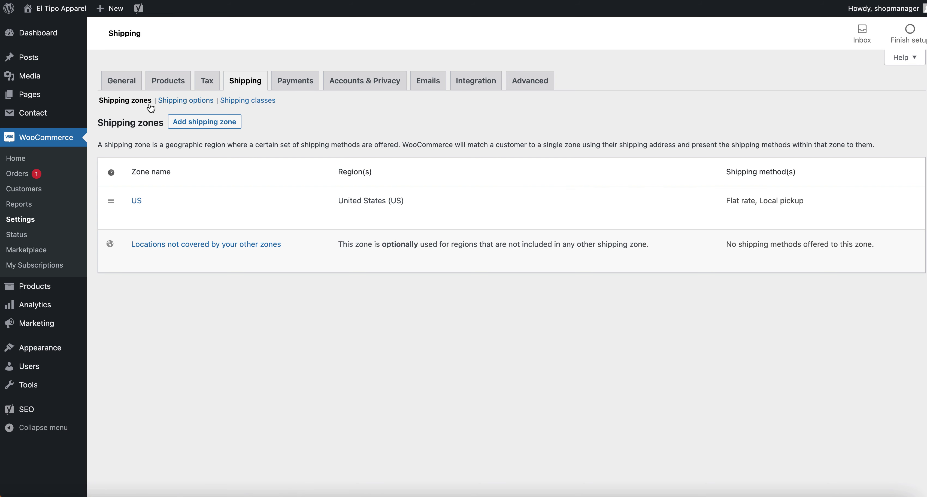
# Edit the US shipping zone and check Flat rate's cost of 10 without saving.
pyautogui.moveTo(721, 201); pyautogui.dragTo(807, 202)
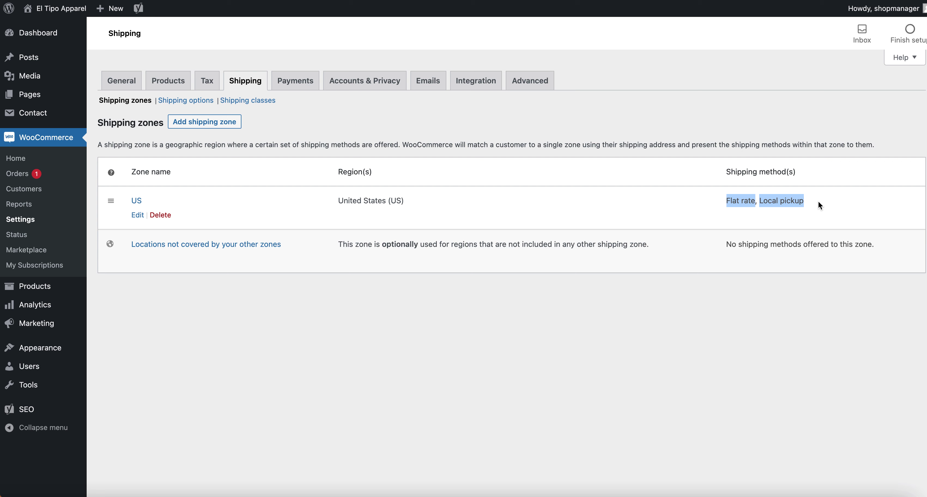
pyautogui.click(817, 200)
pyautogui.click(137, 214)
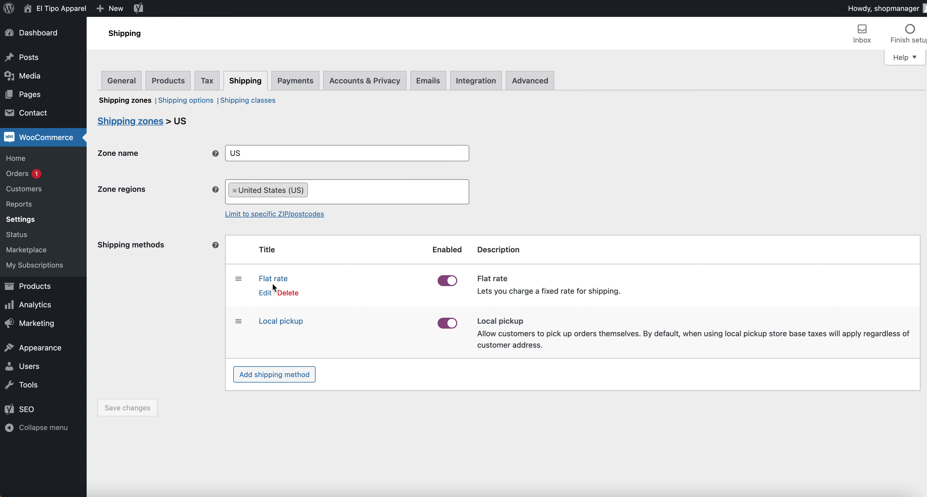
pyautogui.click(263, 292)
pyautogui.moveTo(370, 283); pyautogui.dragTo(295, 281)
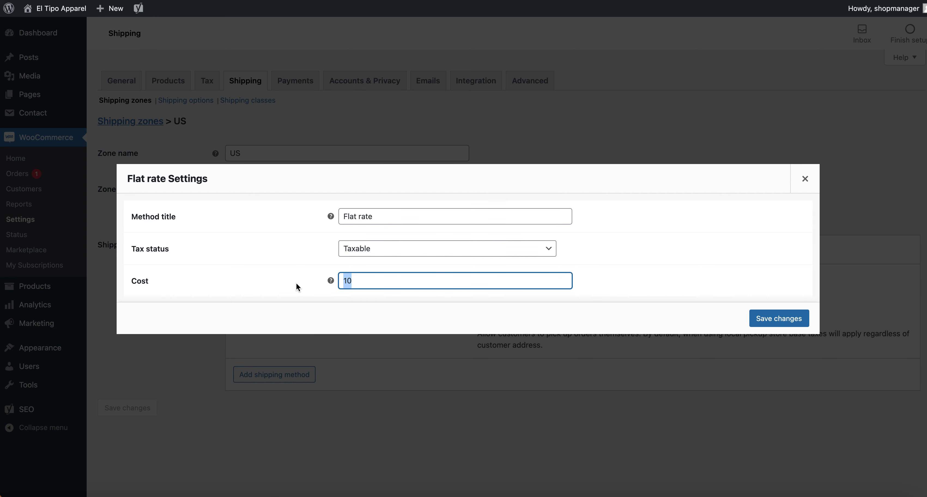
pyautogui.click(364, 282)
pyautogui.moveTo(378, 281); pyautogui.dragTo(322, 281)
pyautogui.click(377, 281)
pyautogui.click(808, 182)
pyautogui.moveTo(290, 275)
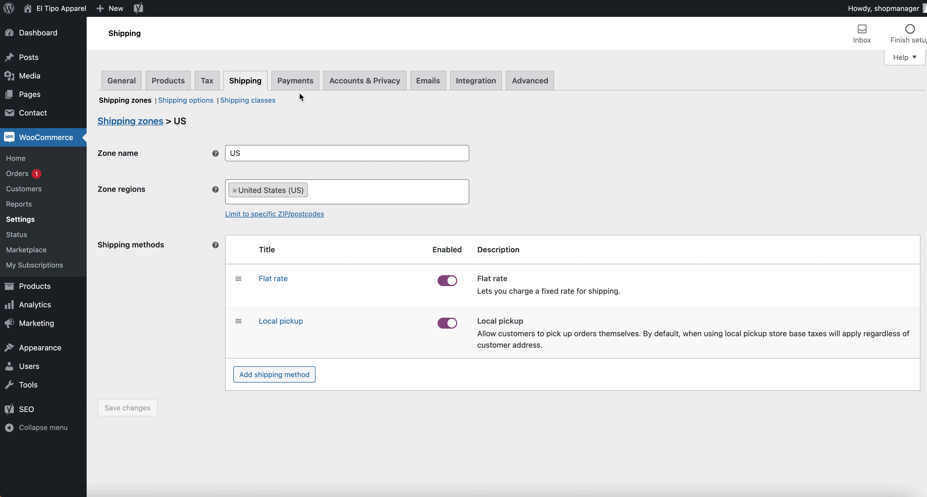
pyautogui.moveTo(264, 296)
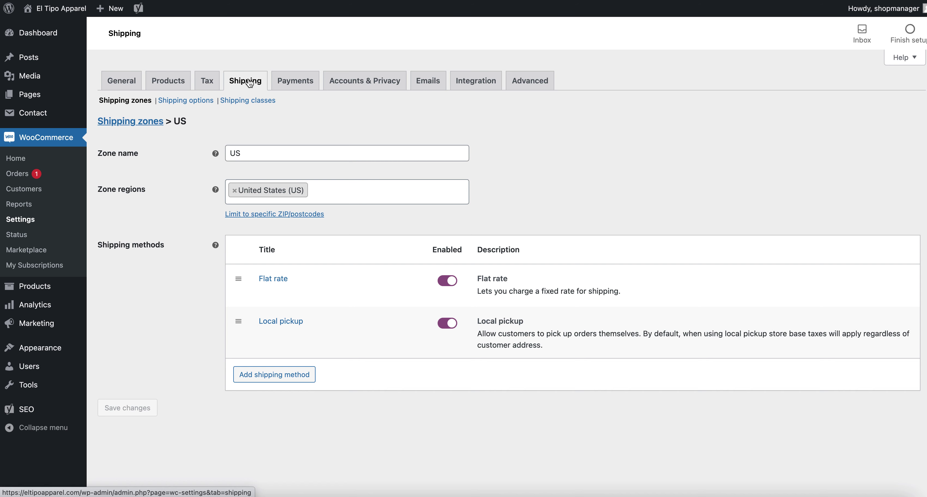
# Open the Tax tab's Standard rates and review Florida's 6.5000% rate.
pyautogui.click(208, 83)
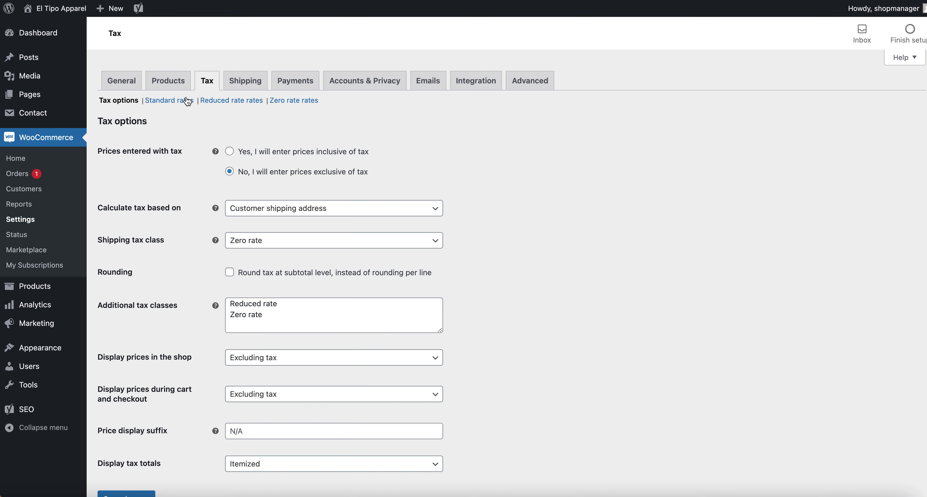
pyautogui.click(182, 102)
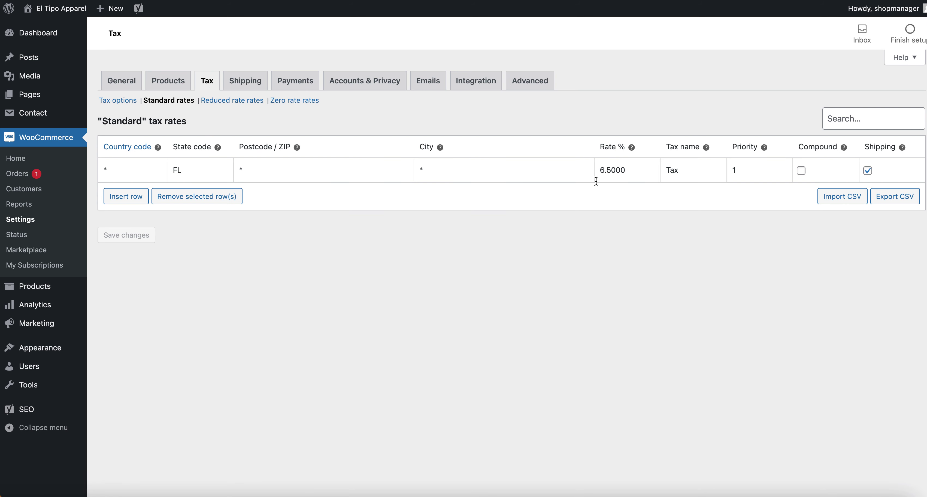
pyautogui.moveTo(610, 170); pyautogui.dragTo(601, 169)
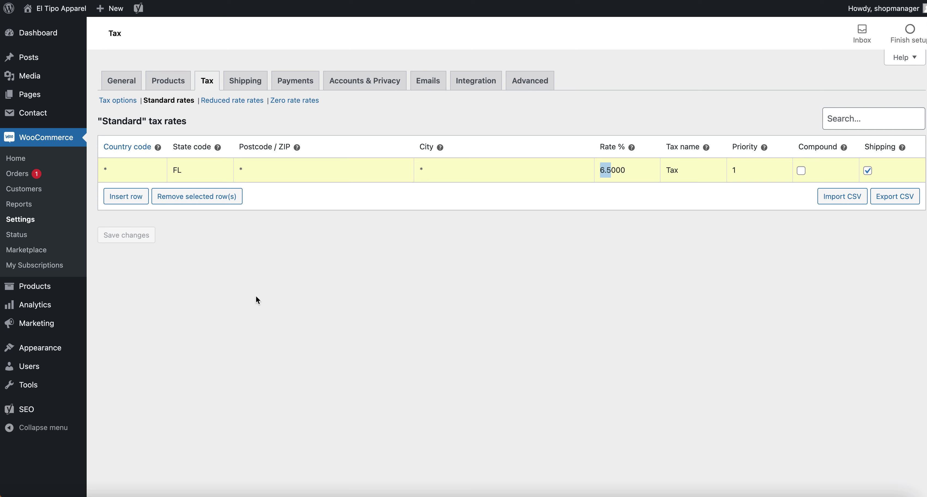
pyautogui.click(269, 265)
pyautogui.click(25, 177)
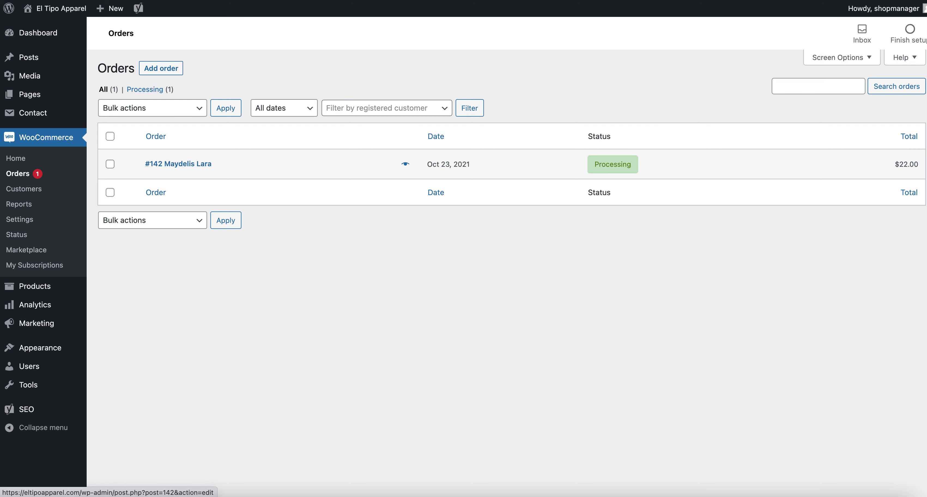
pyautogui.click(172, 165)
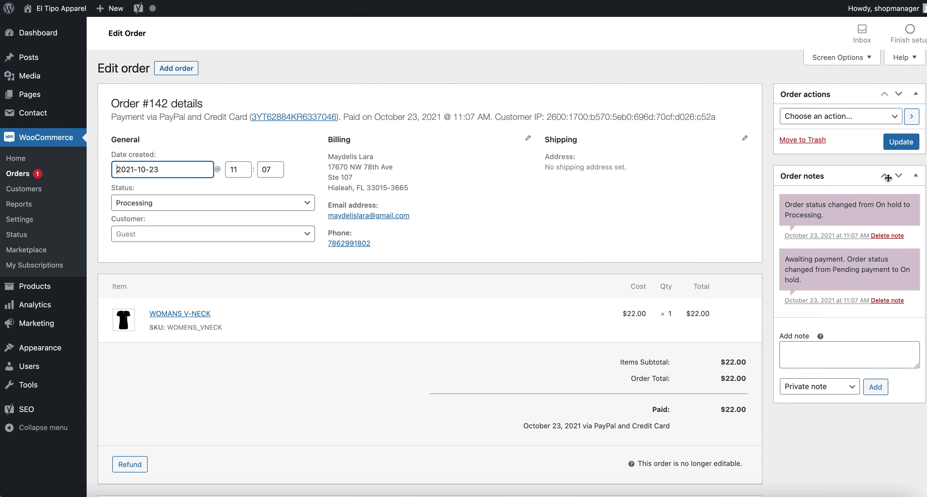
pyautogui.scroll(-1, 383, 256)
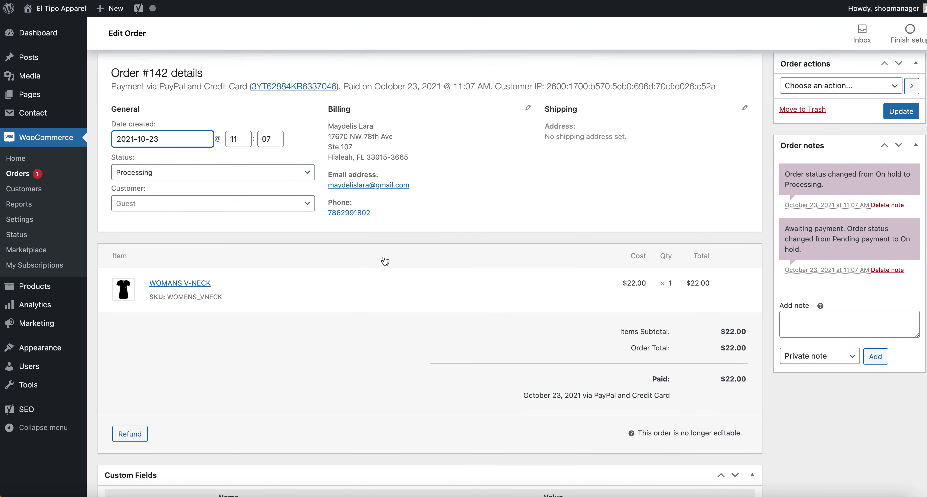
pyautogui.scroll(-8, 384, 259)
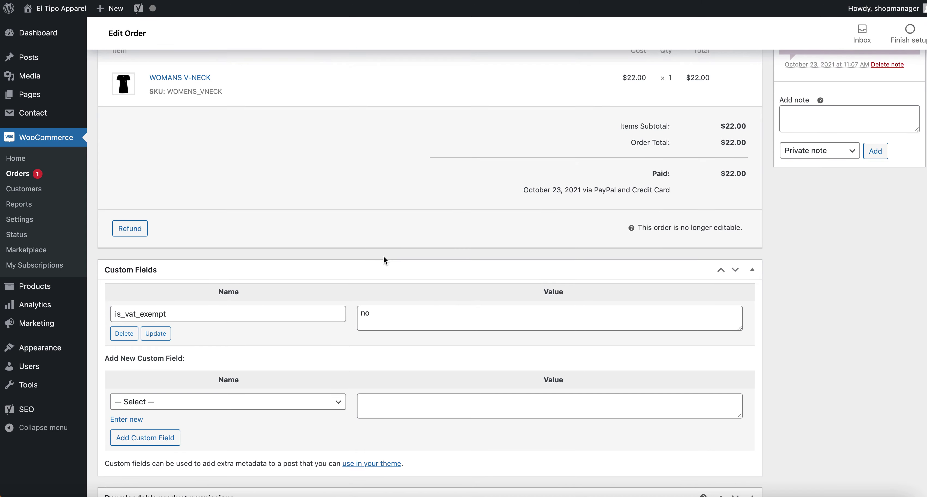
pyautogui.scroll(9, 384, 259)
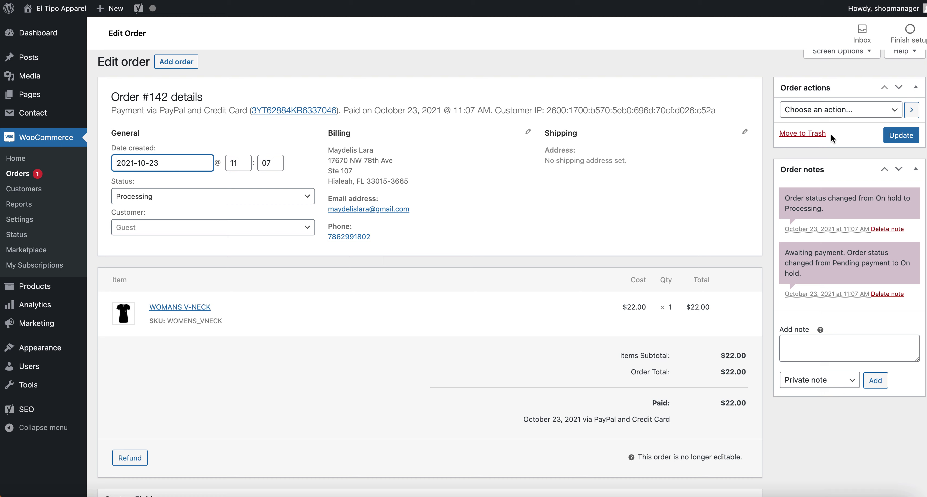
pyautogui.click(844, 110)
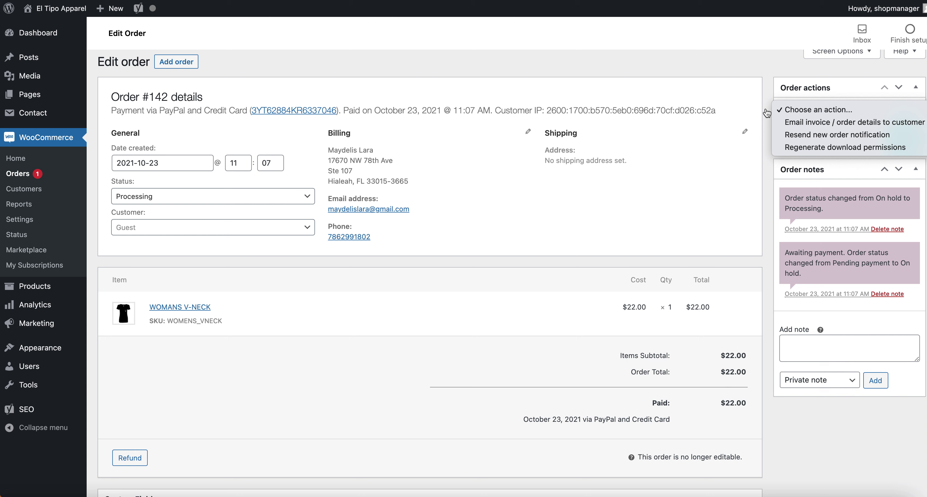
# Close Order actions and set the new order note type to Note to customer.
pyautogui.click(766, 112)
pyautogui.click(835, 380)
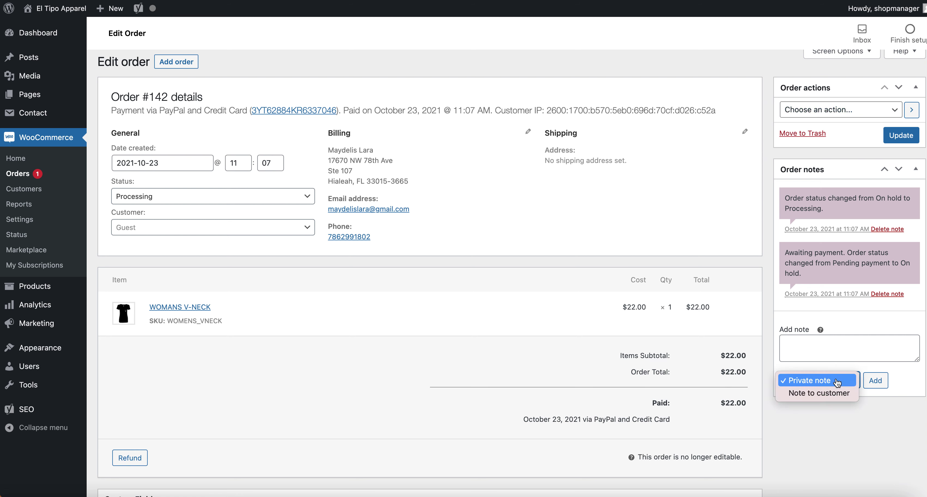
pyautogui.click(836, 380)
pyautogui.click(816, 344)
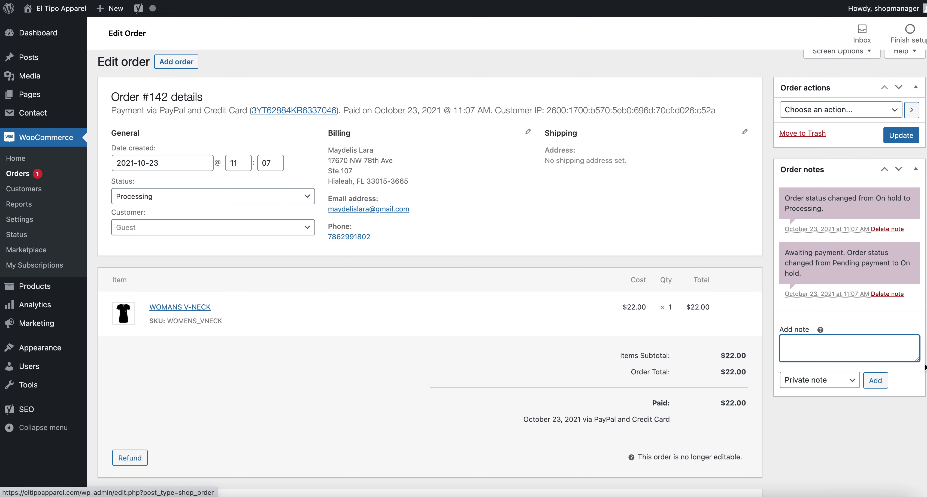
pyautogui.click(771, 254)
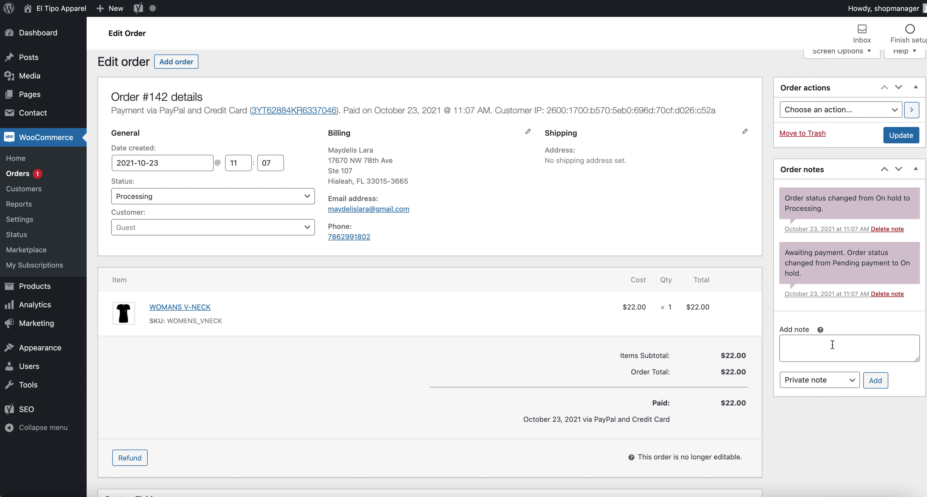
pyautogui.click(825, 355)
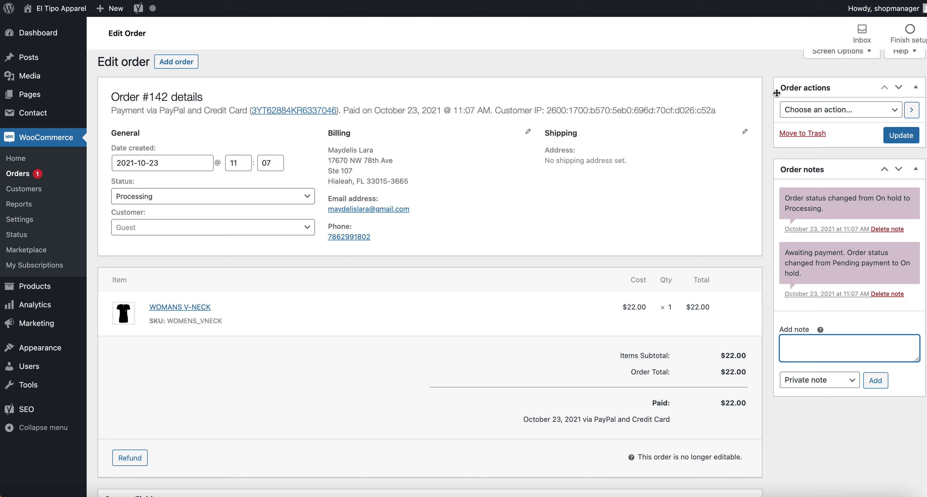
pyautogui.click(831, 385)
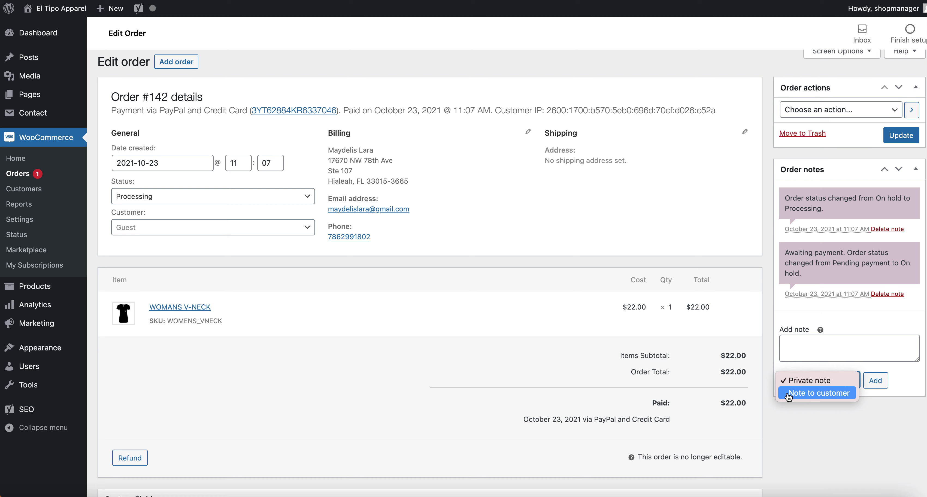
pyautogui.click(808, 395)
pyautogui.click(816, 383)
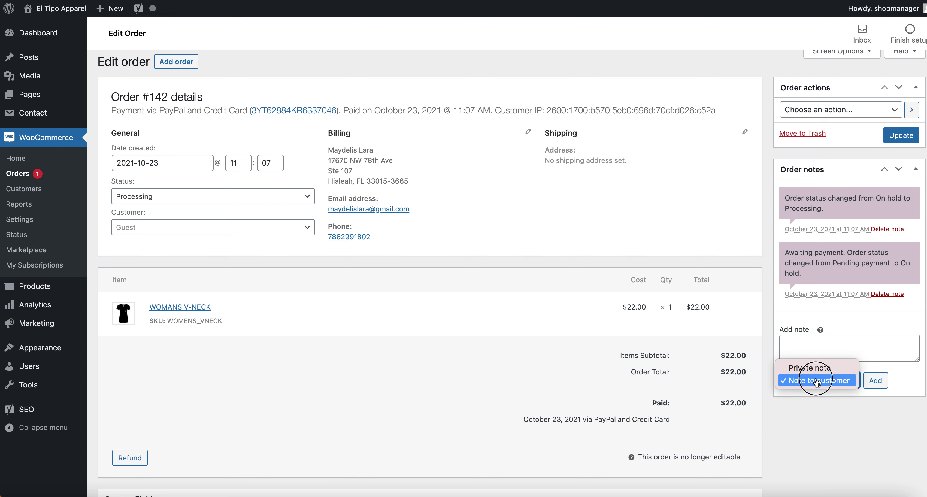
pyautogui.click(815, 381)
# Type 'Tracking info:' in the note, fix its capitalisation, then clear it again.
pyautogui.click(828, 349)
pyautogui.write('TRacking info:')
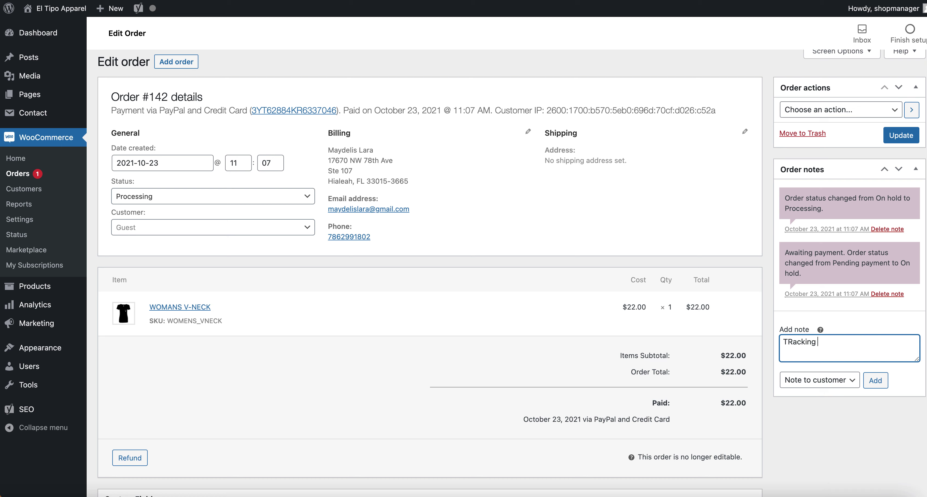
pyautogui.press('Return')
pyautogui.press('Return')
pyautogui.scroll(1, 805, 351)
pyautogui.click(791, 344)
pyautogui.press('BackSpace')
pyautogui.write('r')
pyautogui.click(803, 354)
pyautogui.press('Return')
pyautogui.press('BackSpace')
pyautogui.press('super+a')
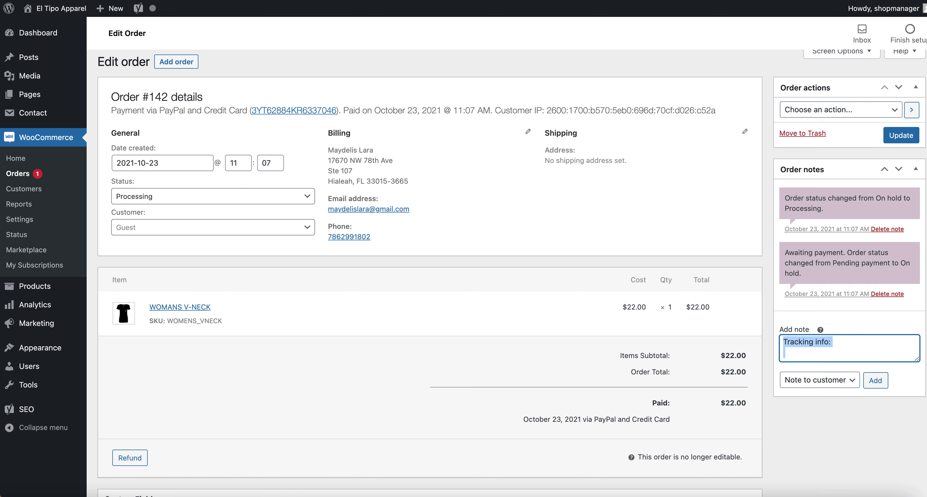
pyautogui.press('BackSpace')
pyautogui.scroll(1, 827, 356)
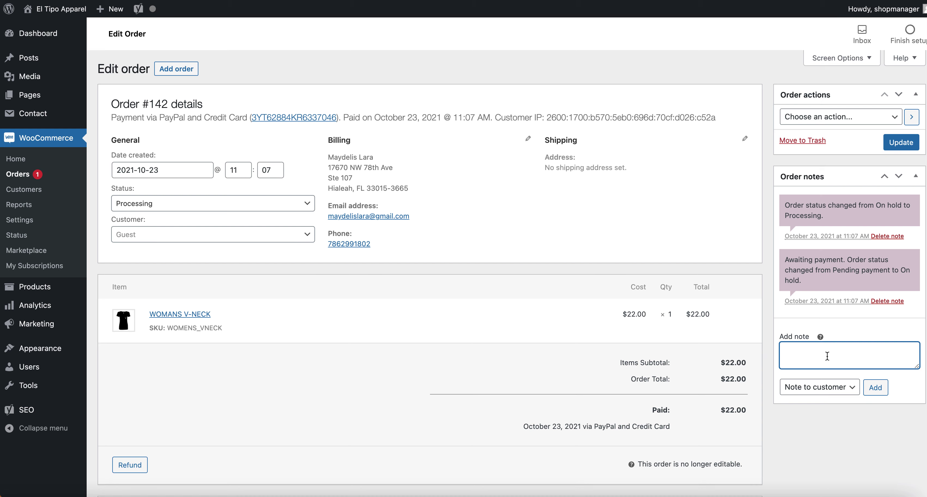
pyautogui.click(863, 113)
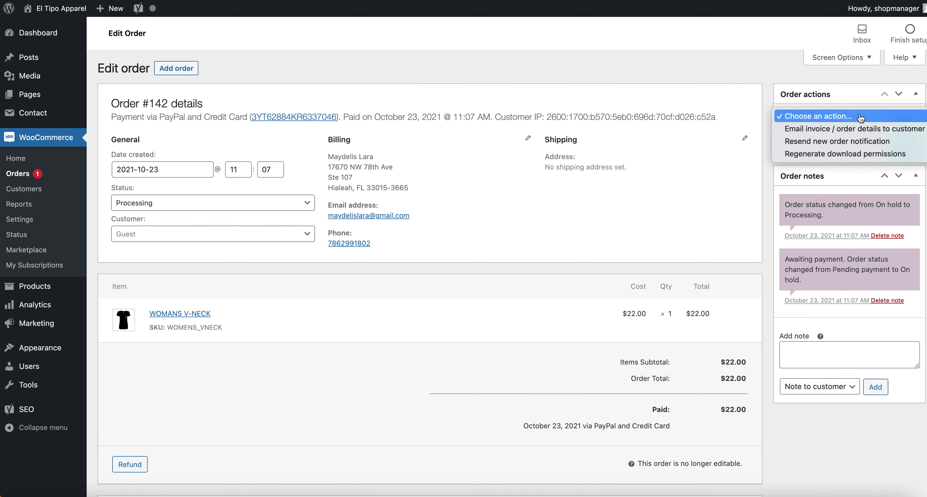
pyautogui.click(761, 128)
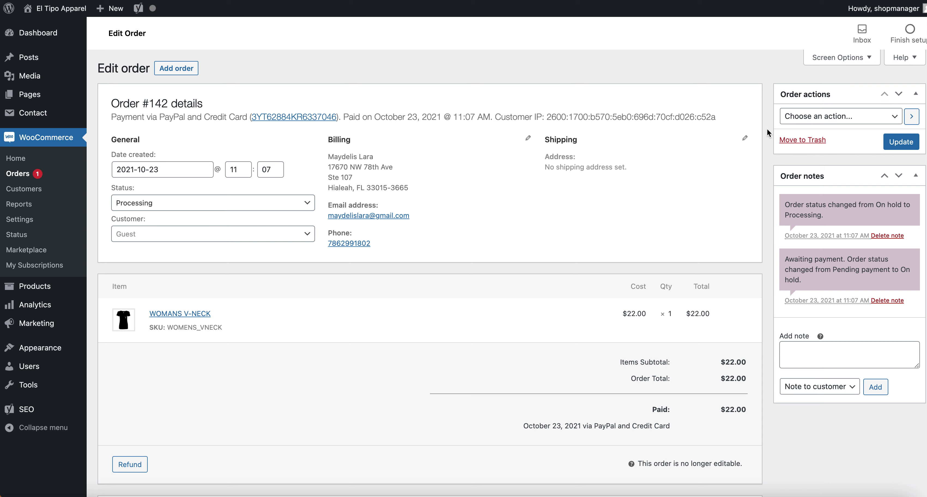
pyautogui.click(813, 350)
pyautogui.click(813, 386)
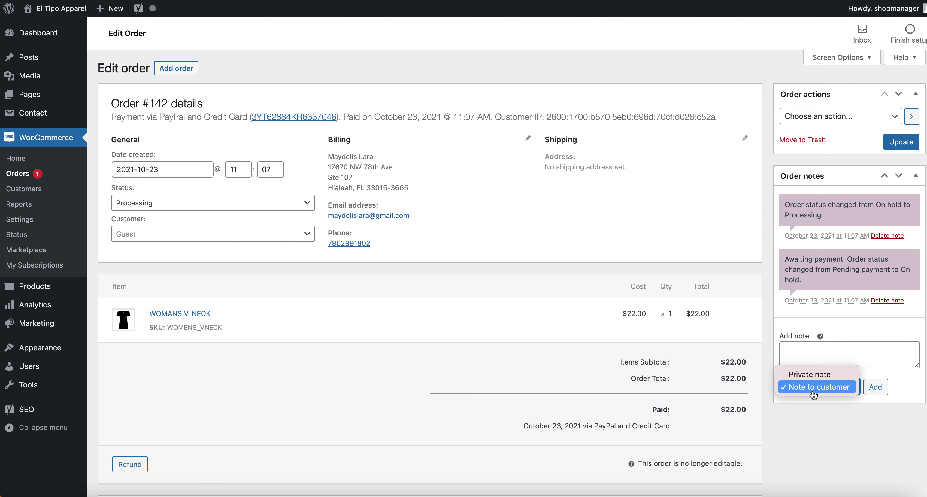
pyautogui.click(812, 392)
pyautogui.click(822, 345)
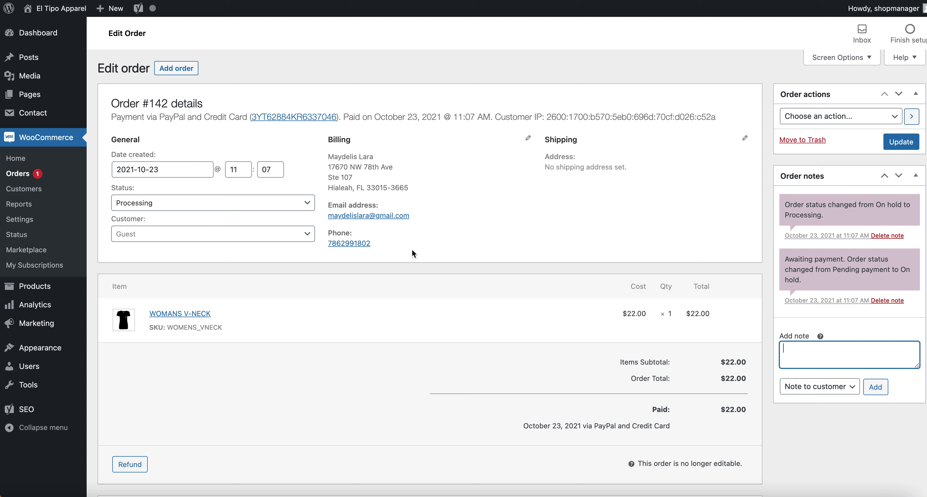
# Open Chrome's site information popup from the address-bar lock icon.
pyautogui.click(83, 1)
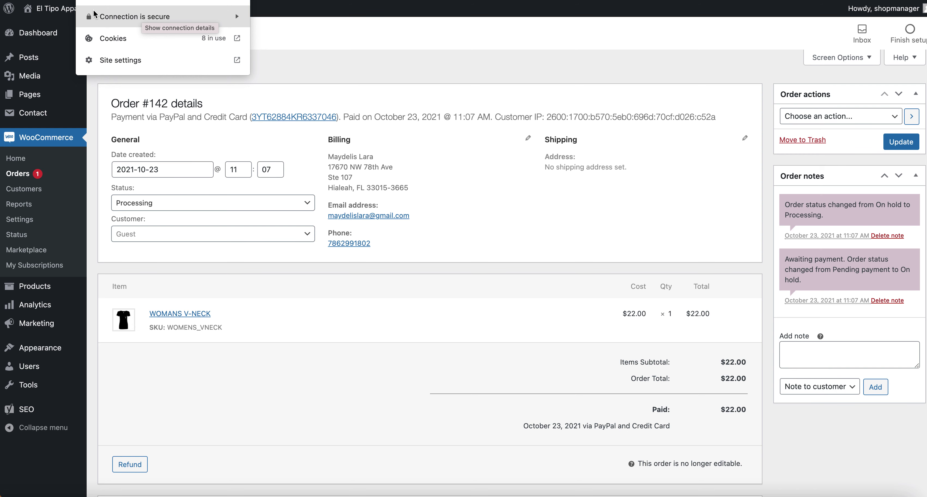
# Close and reopen the site information popup several times.
pyautogui.press('Escape')
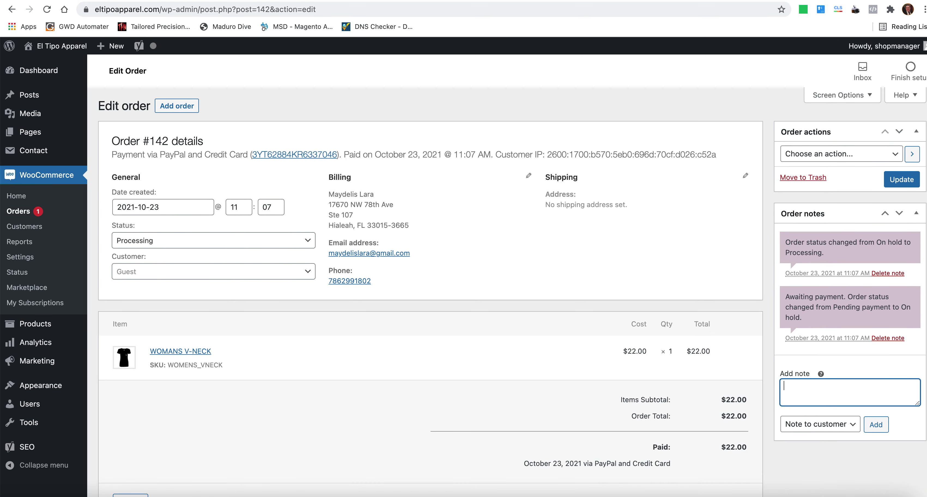
pyautogui.click(86, 10)
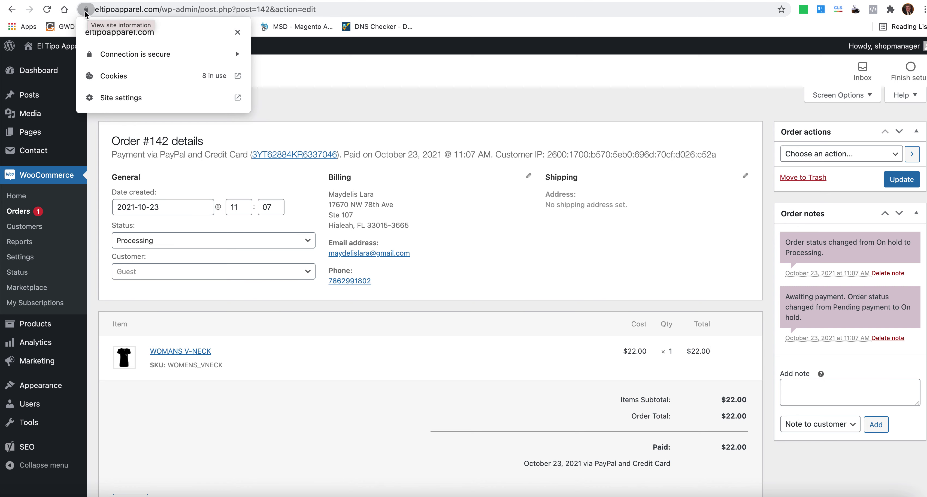
pyautogui.click(86, 11)
pyautogui.click(86, 11)
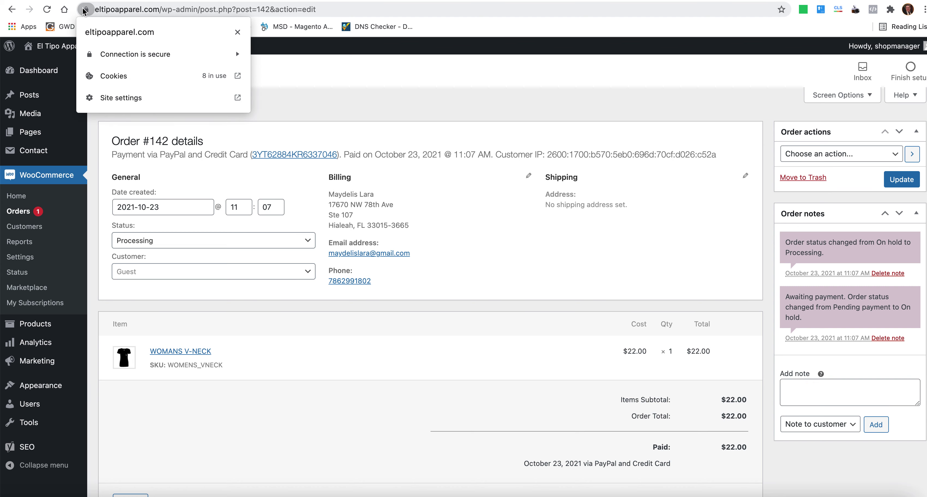
pyautogui.click(87, 11)
pyautogui.click(88, 11)
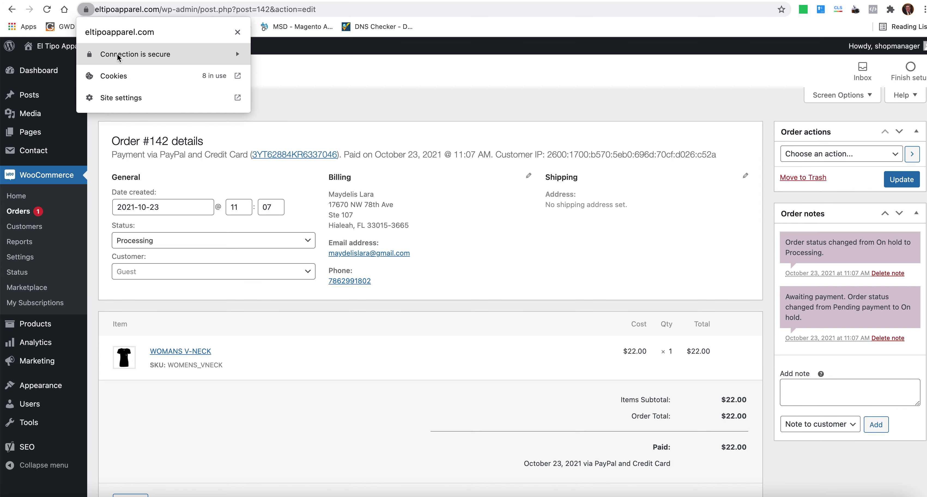
pyautogui.click(87, 11)
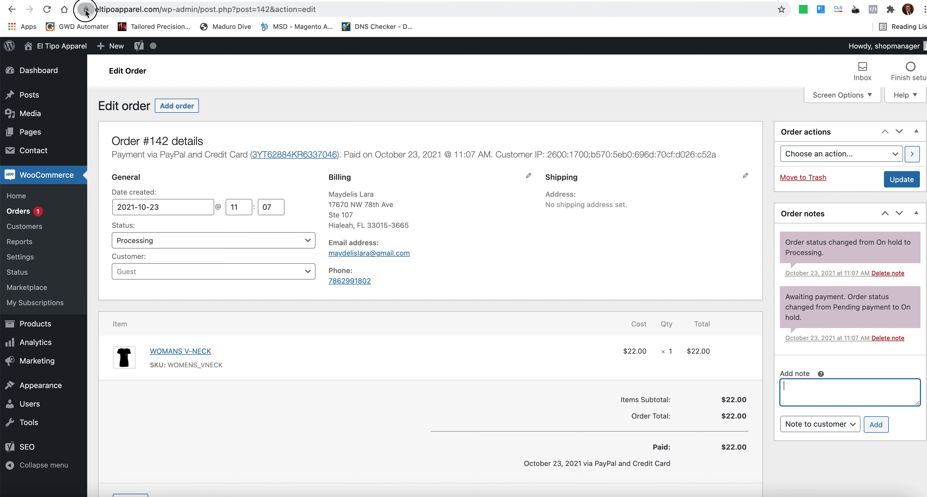
pyautogui.click(87, 10)
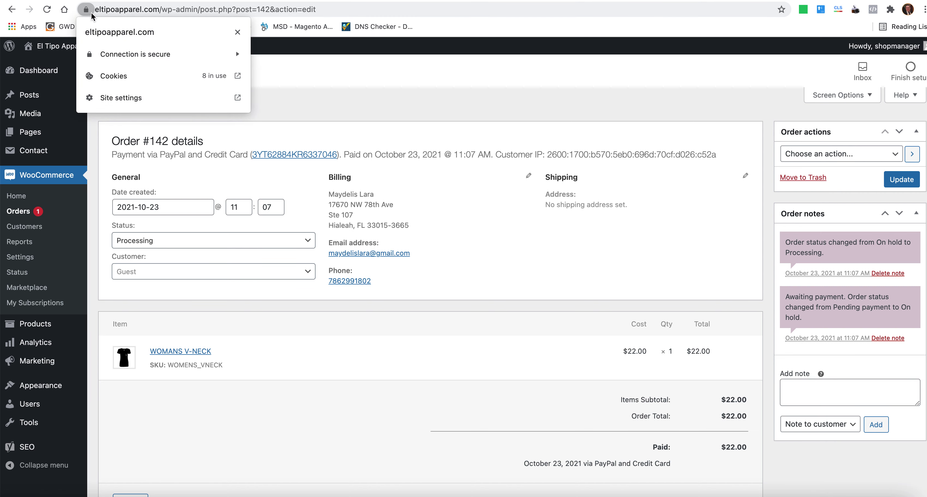
# Reveal the full https address of order #142's page and select its domain name.
pyautogui.click(354, 10)
pyautogui.click(377, 10)
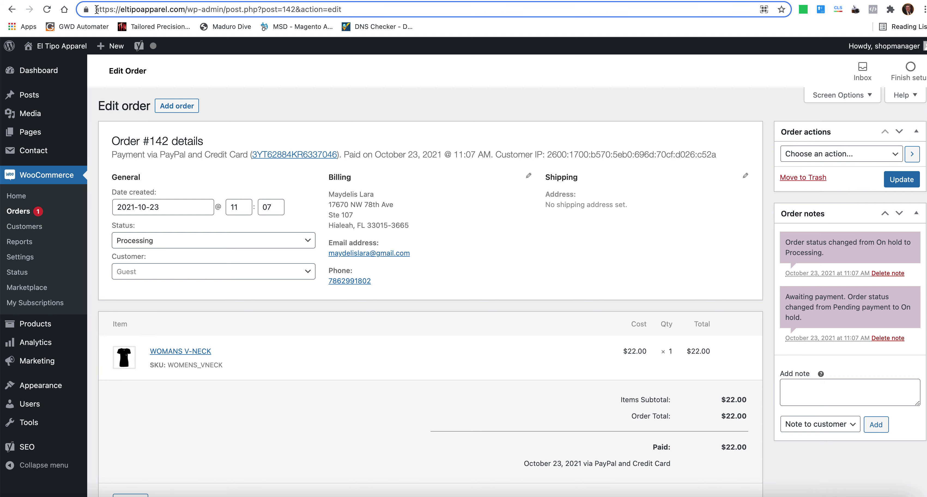
pyautogui.moveTo(433, 10); pyautogui.dragTo(77, 7)
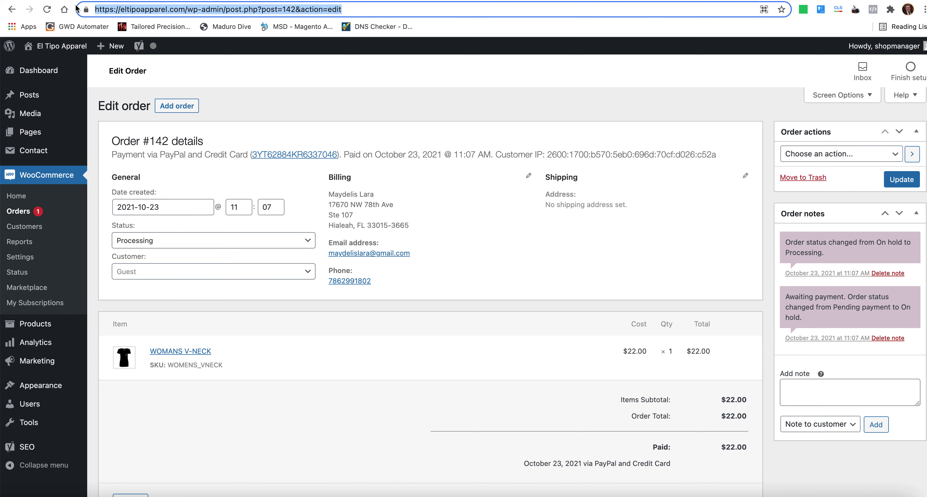
pyautogui.click(153, 9)
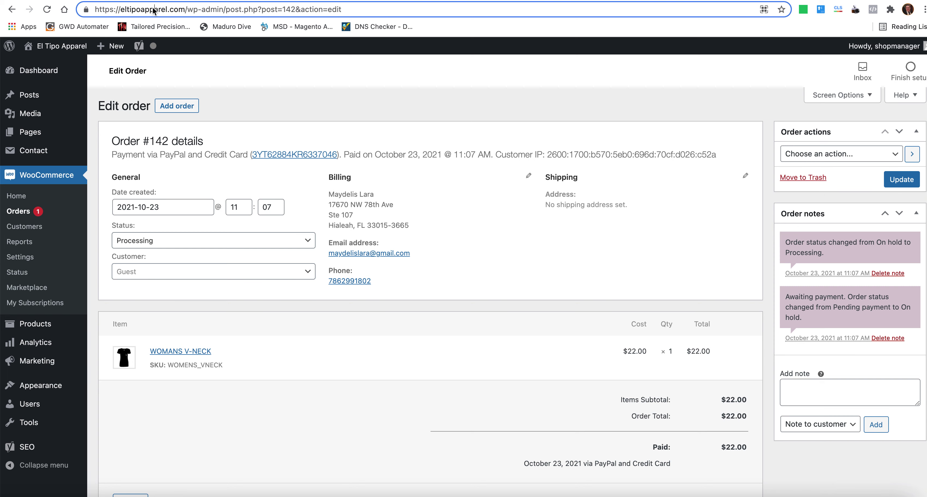
pyautogui.moveTo(120, 9); pyautogui.dragTo(184, 9)
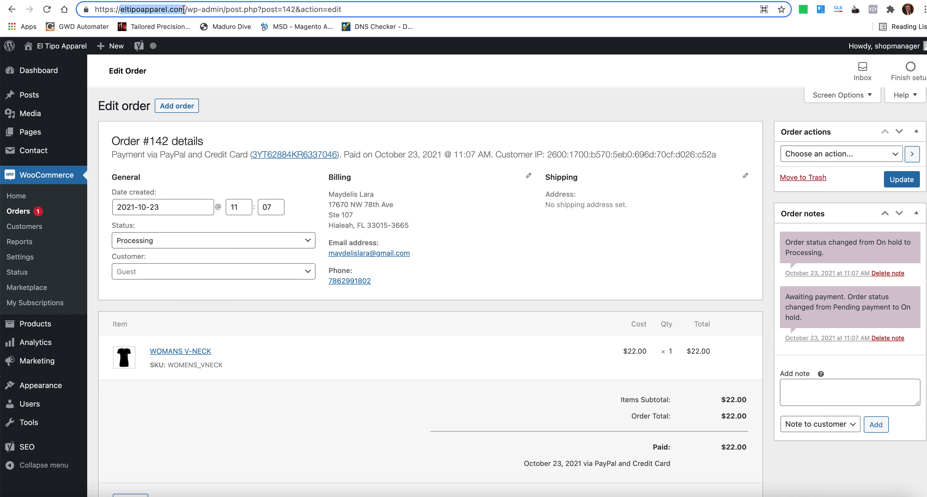
pyautogui.click(184, 9)
pyautogui.click(86, 10)
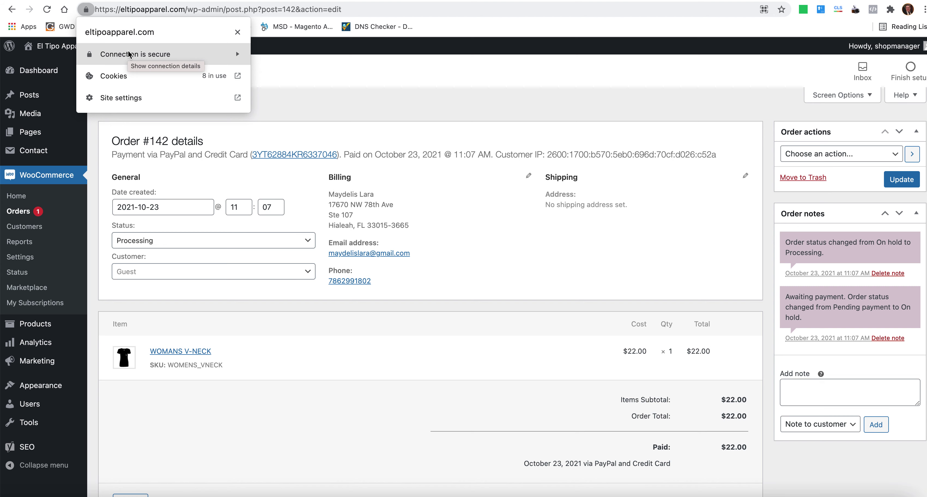
pyautogui.click(86, 10)
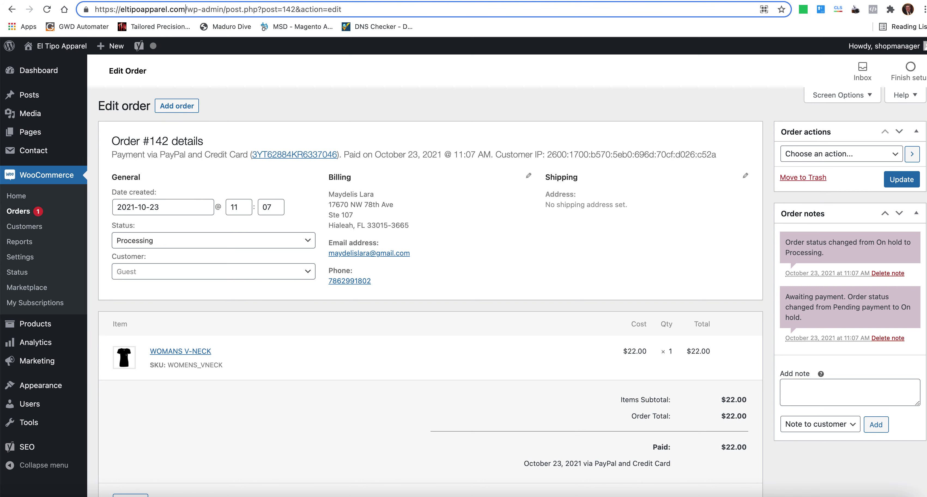